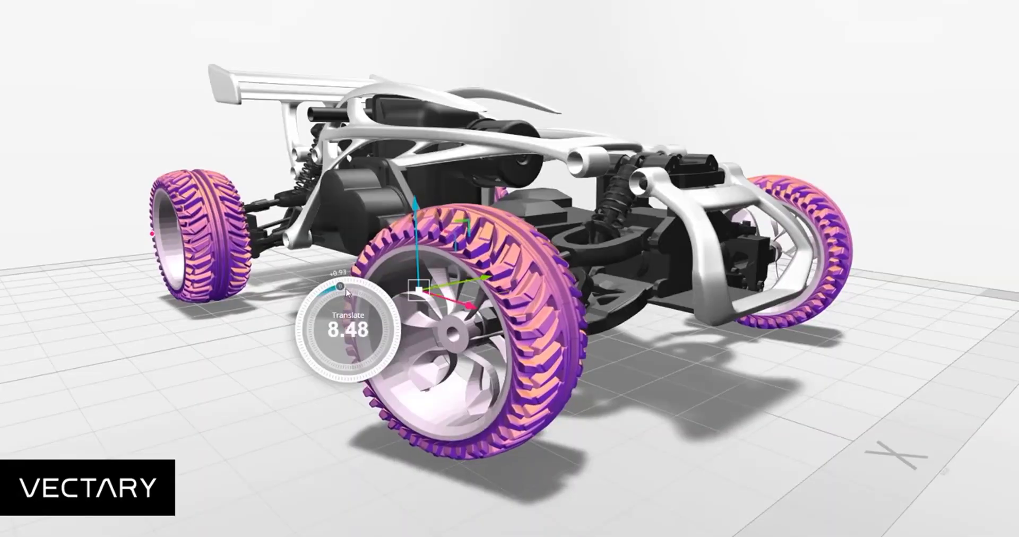
In the intro demo, raise the tyre tread's Translate, deselect the tyre, and open the motor's action menu
left_click_drag(345, 292, 373, 297)
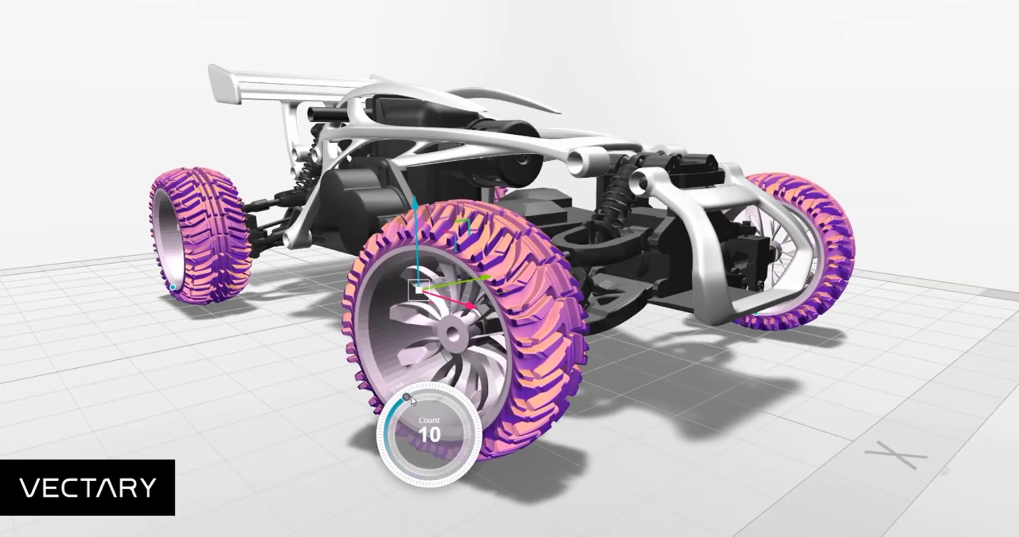
left_click(316, 451)
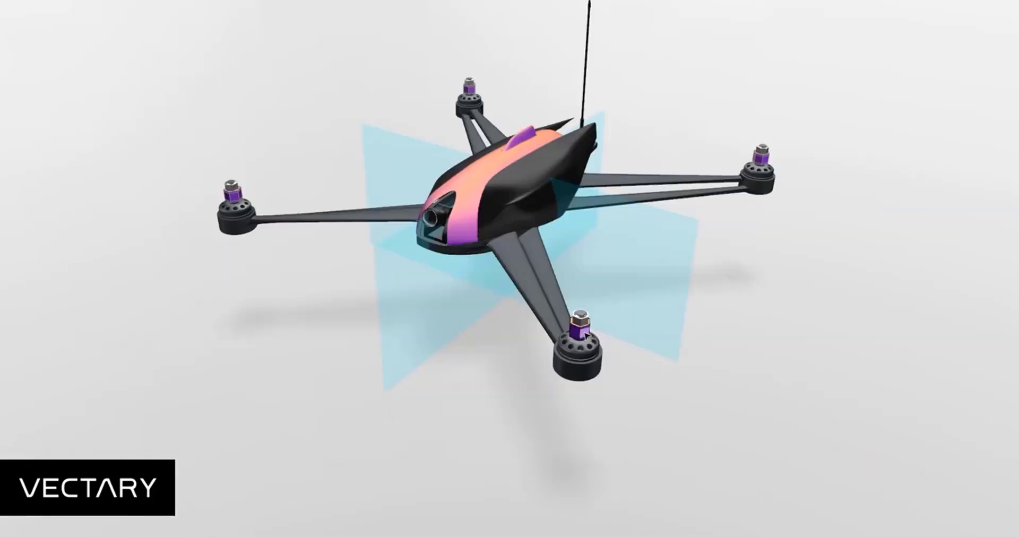
right_click(585, 334)
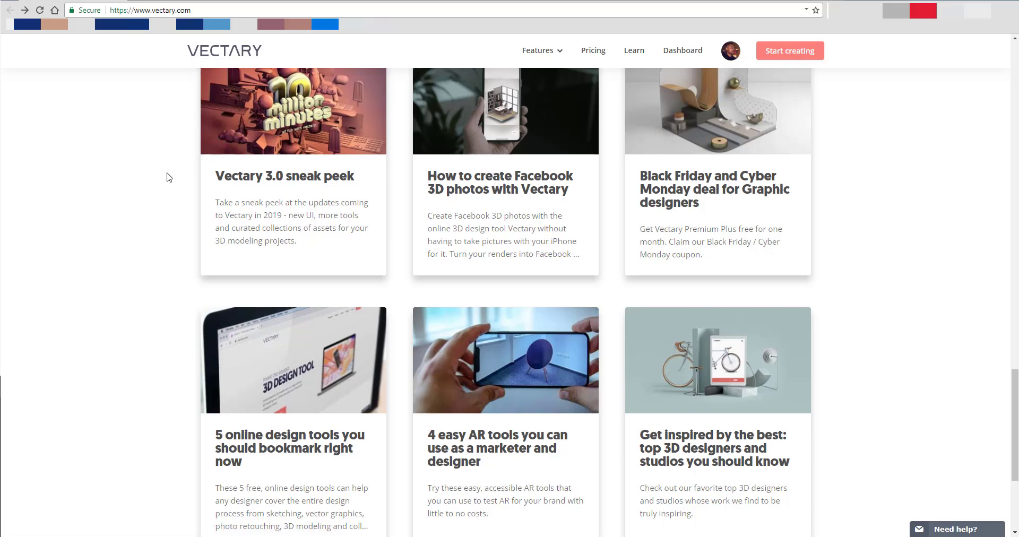
Scroll to the top of vectary.com and start a new empty project from the account menu
scroll(164, 180, "up", 20)
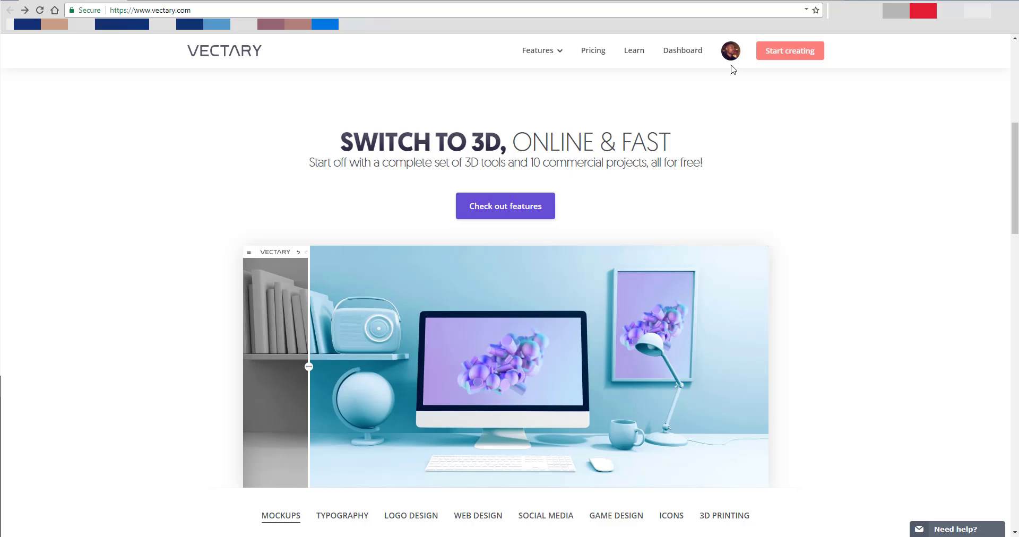
left_click(731, 53)
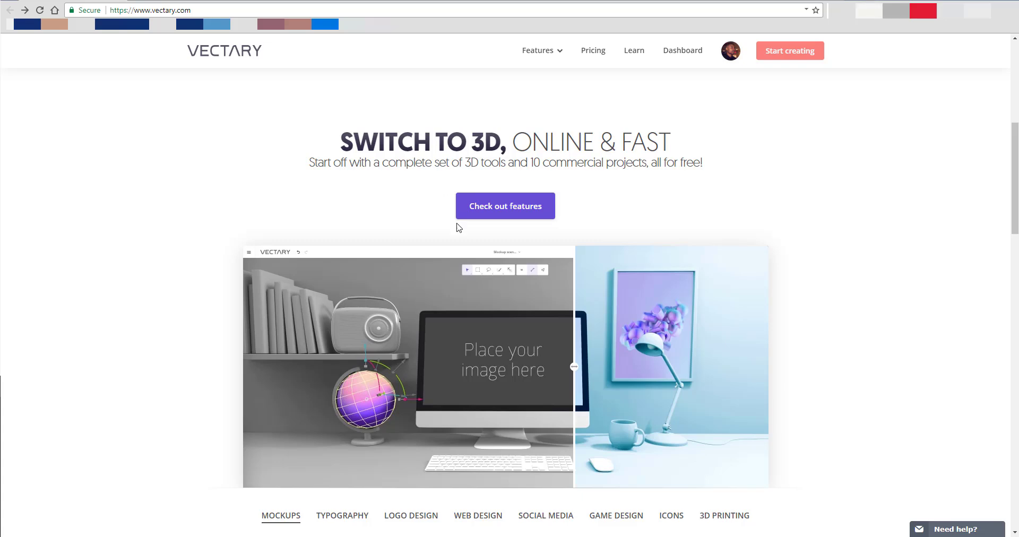
scroll(458, 228, "up", 7)
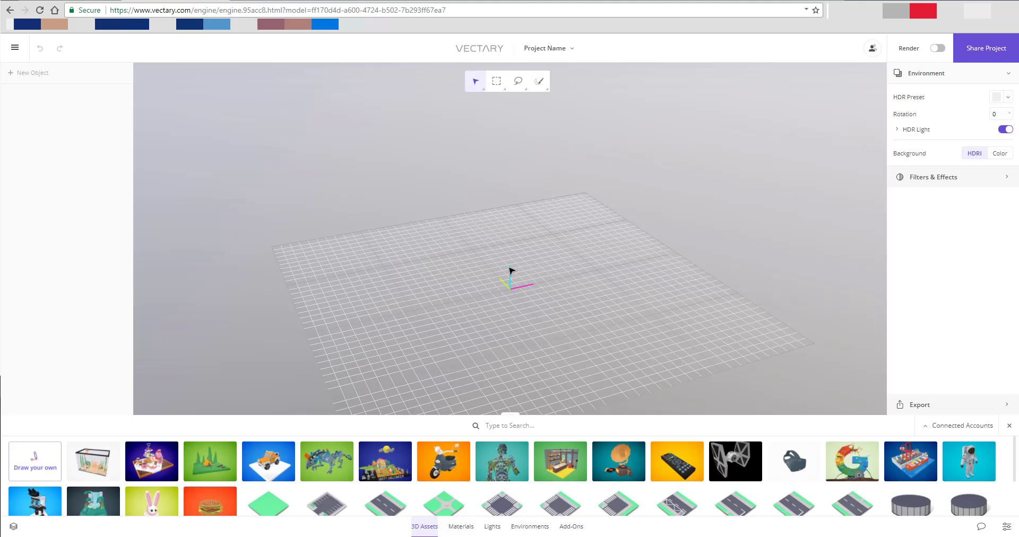
right_click_drag(518, 315, 438, 286)
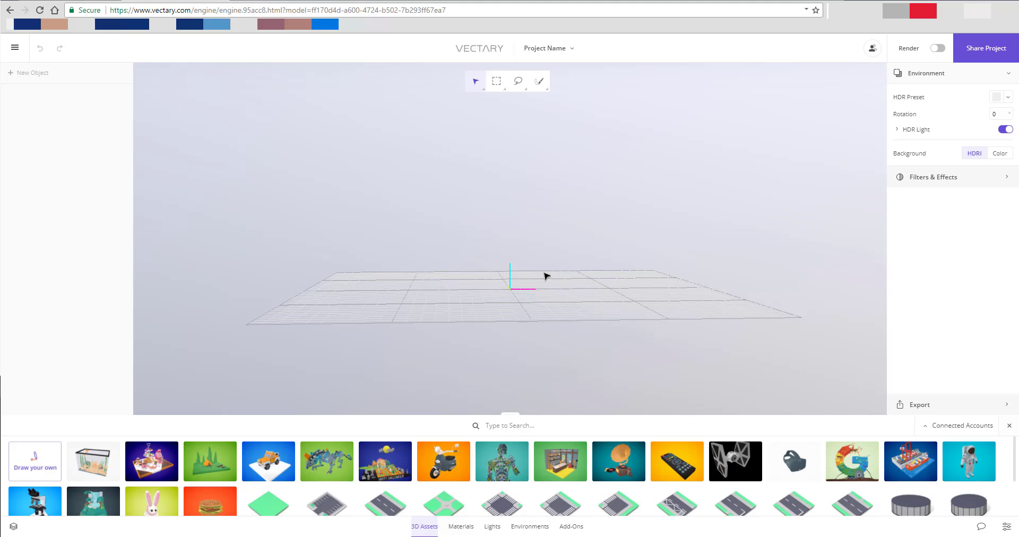
right_click_drag(546, 275, 527, 318)
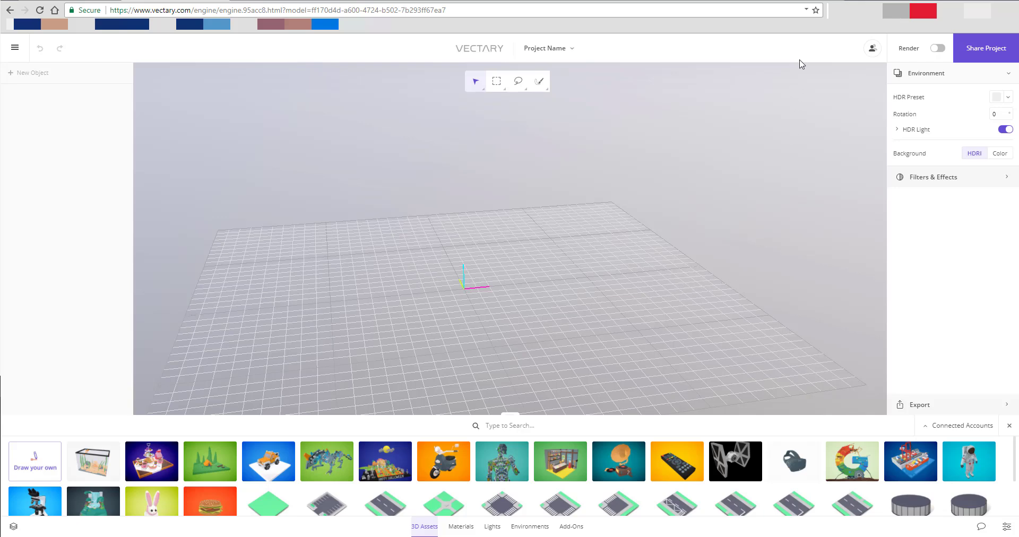
left_click(872, 50)
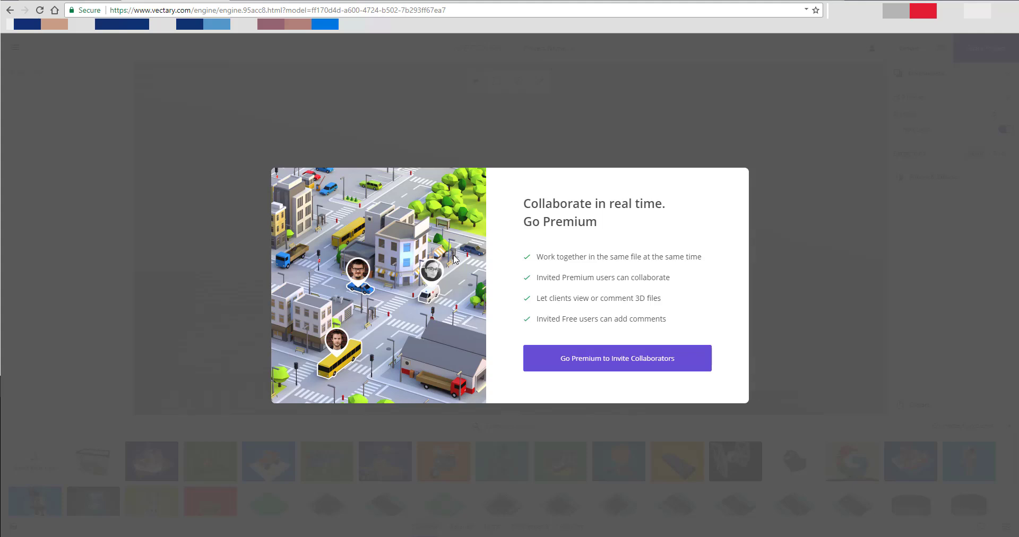
left_click(539, 136)
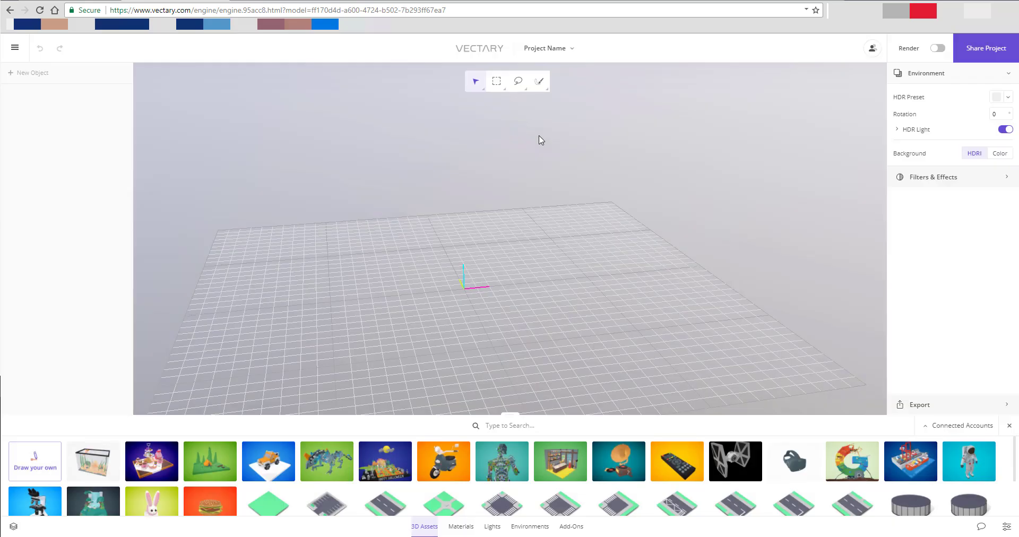
mouse_move(513, 87)
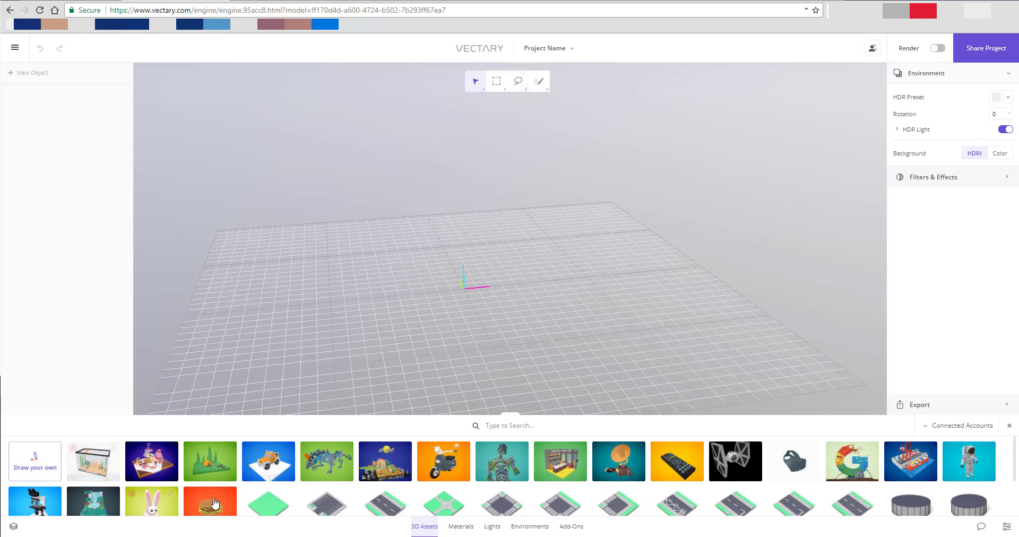
scroll(547, 487, "down", 10)
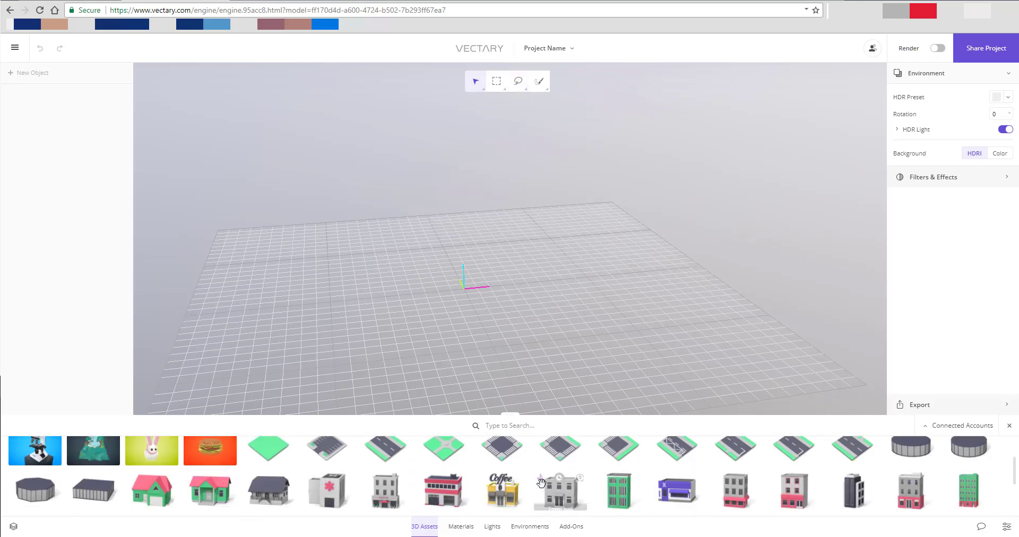
scroll(541, 484, "down", 5)
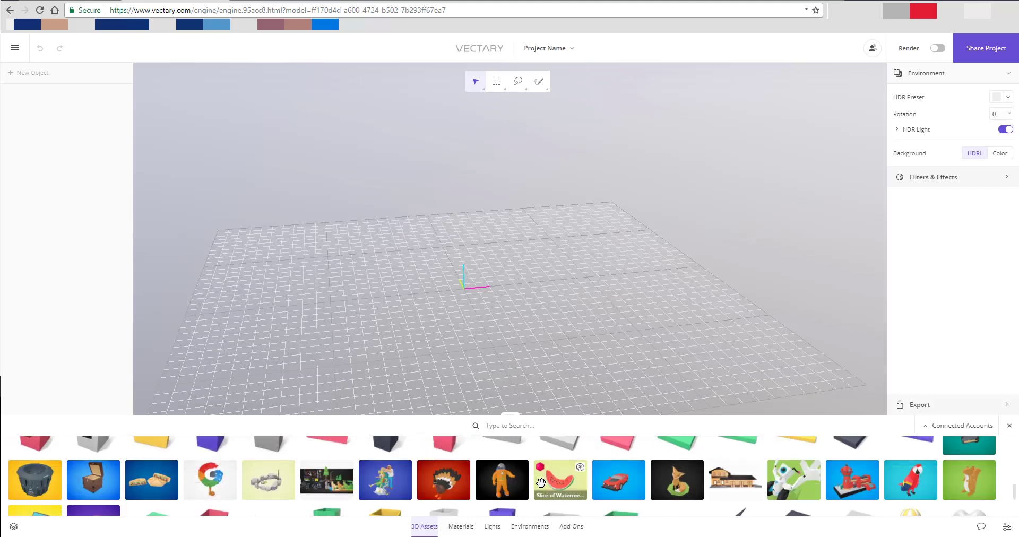
scroll(541, 483, "down", 5)
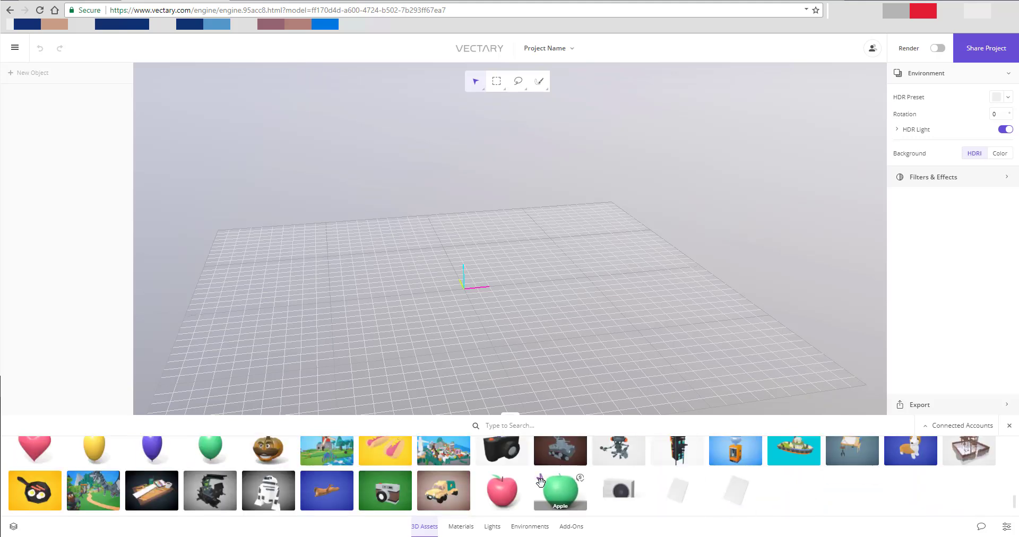
scroll(540, 482, "down", 3)
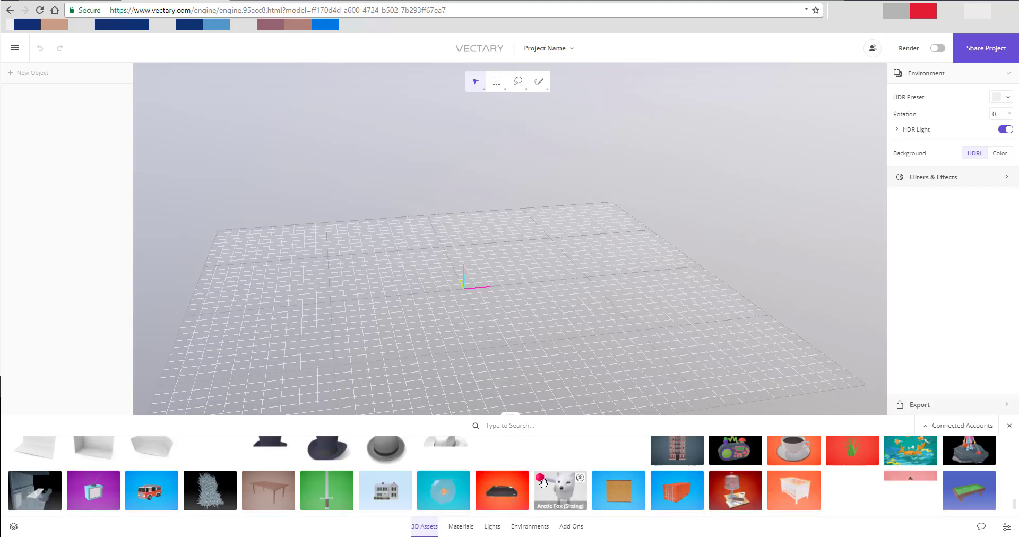
scroll(543, 482, "down", 1)
scroll(542, 482, "down", 2)
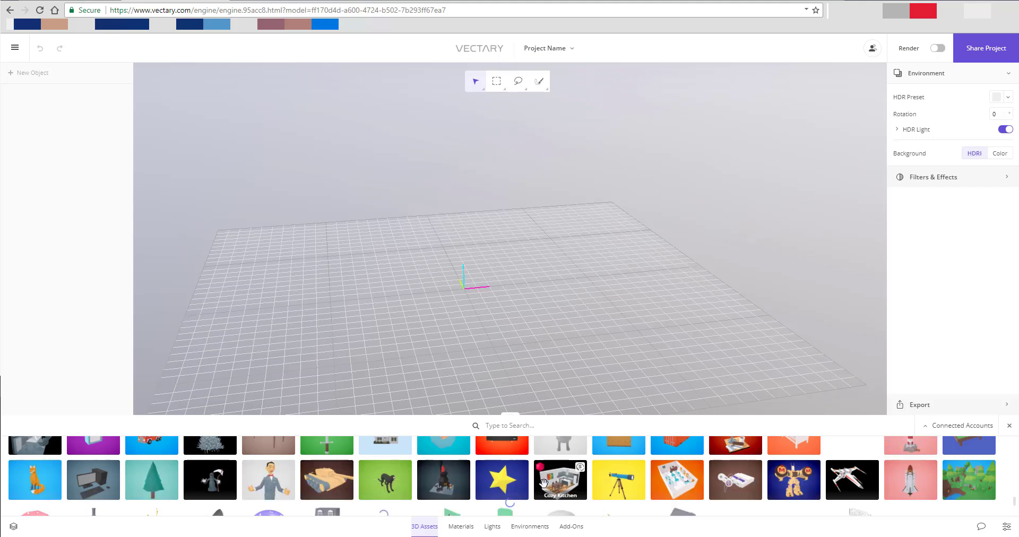
scroll(543, 482, "down", 3)
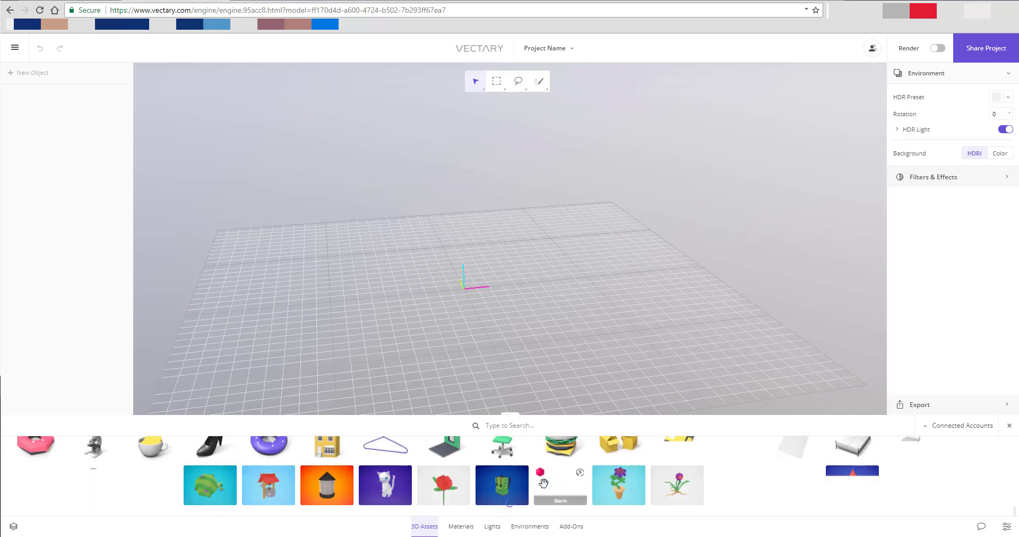
scroll(543, 483, "down", 2)
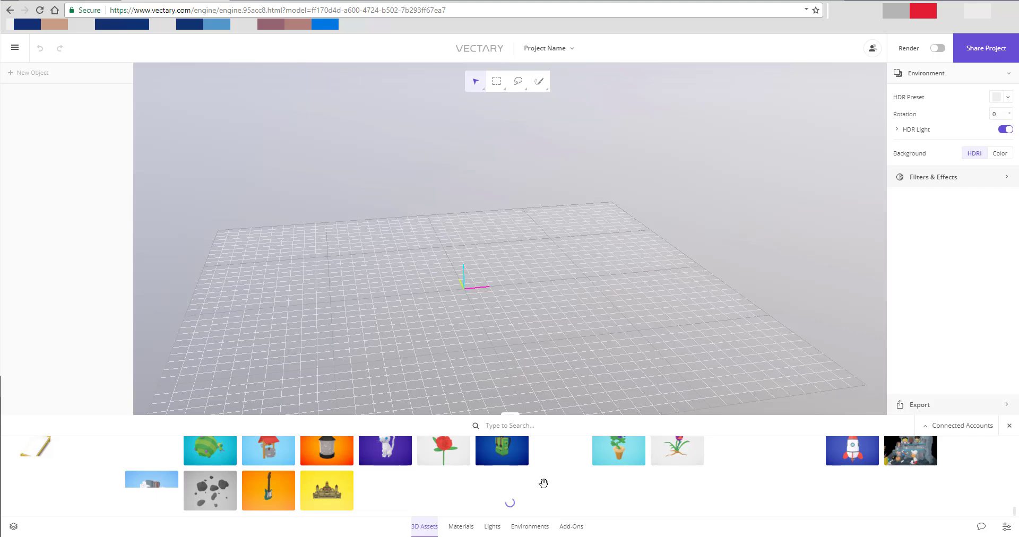
scroll(544, 483, "down", 2)
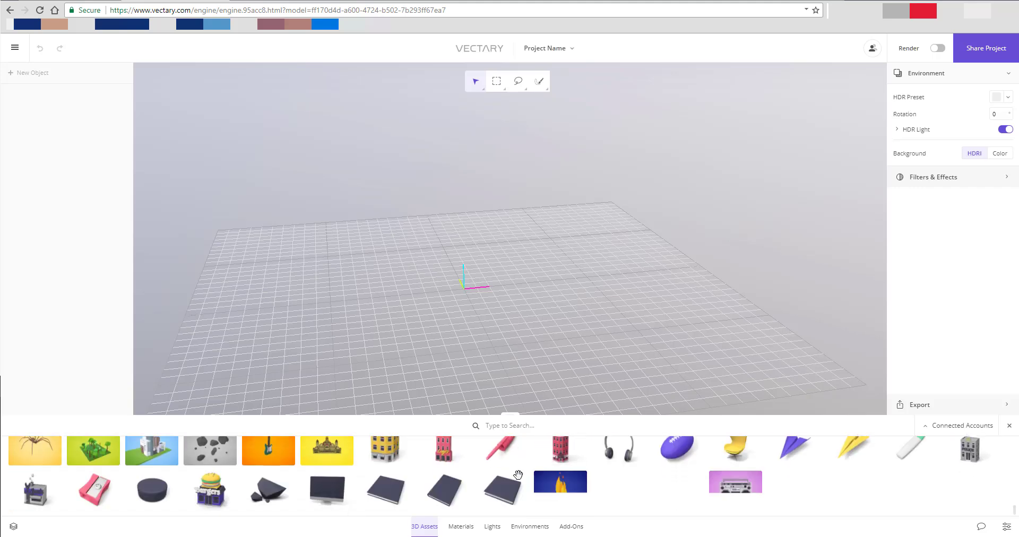
scroll(478, 482, "down", 1)
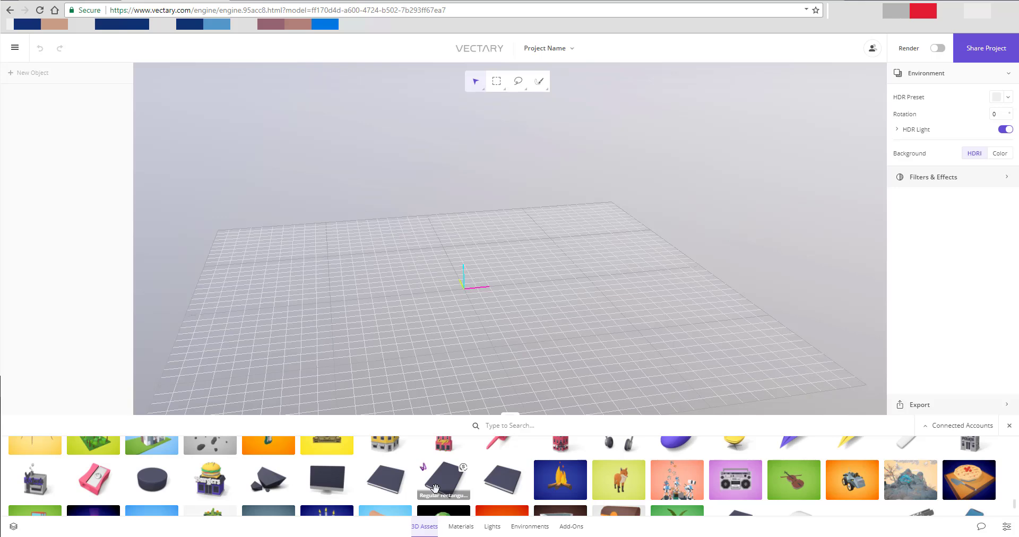
scroll(434, 487, "up", 10)
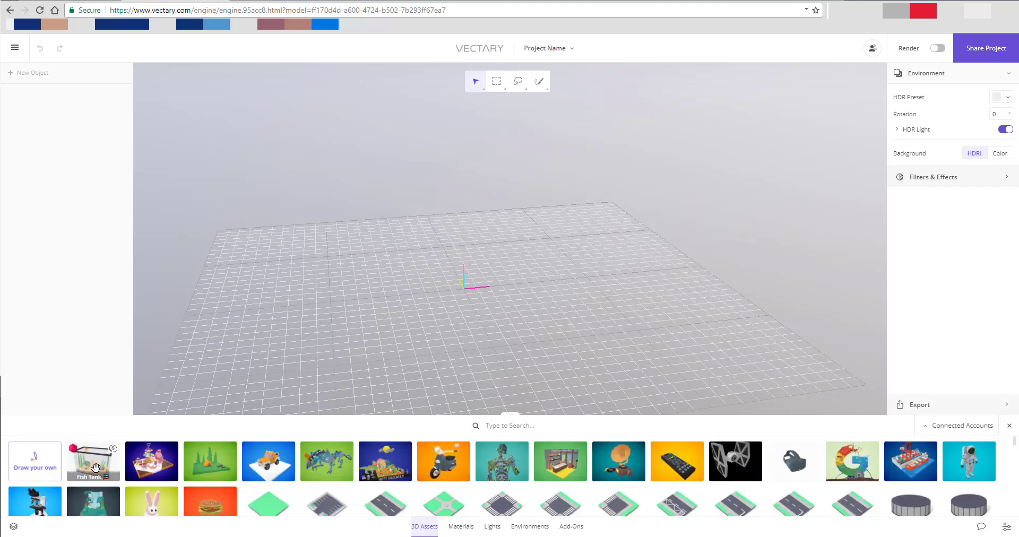
Place the Fish Tank asset at the scene centre and briefly preview it rendered at High quality
left_click_drag(95, 467, 482, 301)
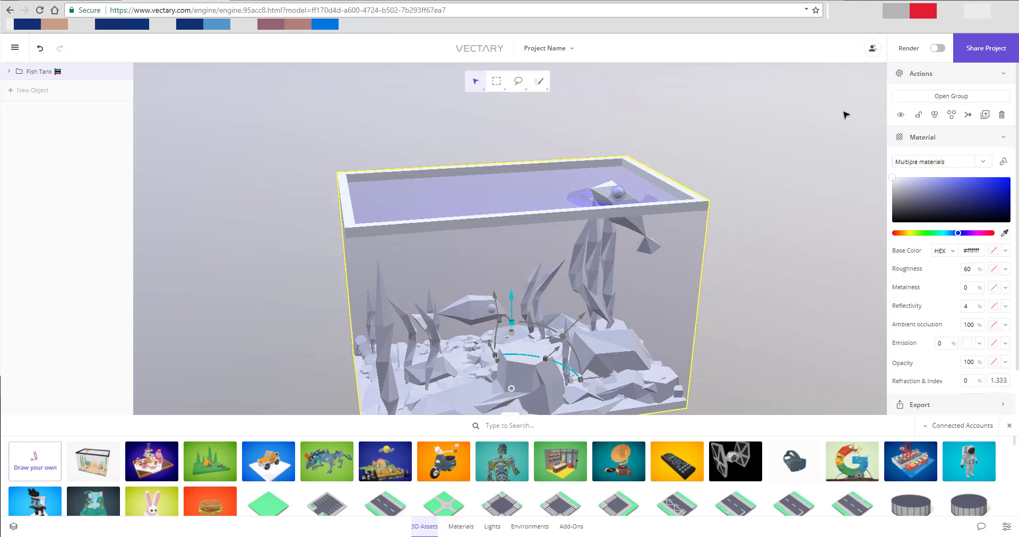
left_click(938, 48)
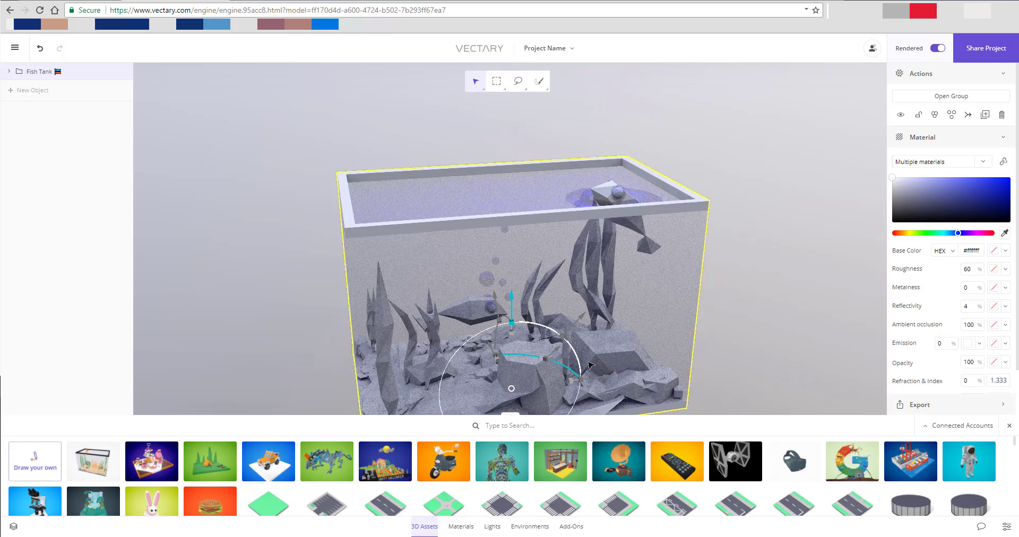
mouse_move(941, 55)
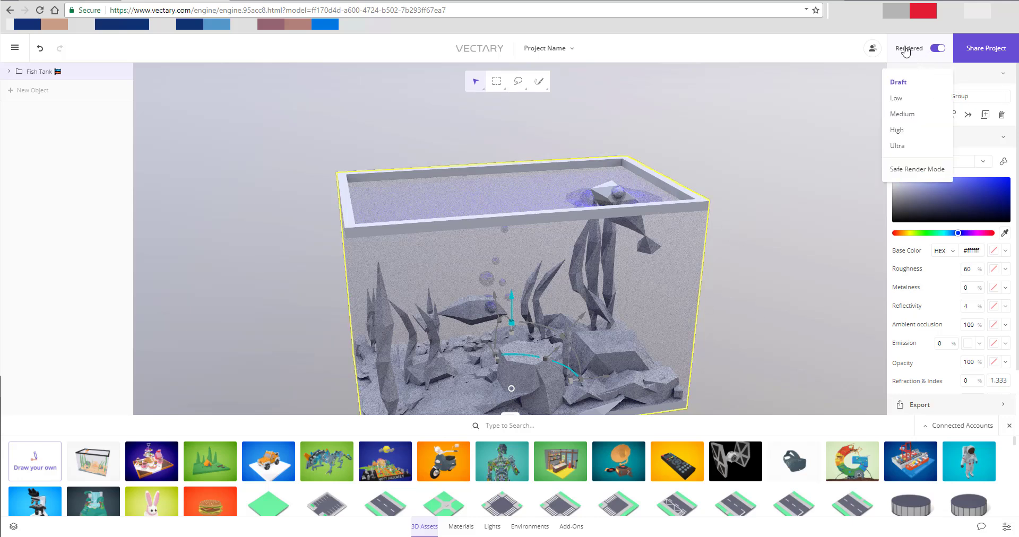
left_click(906, 132)
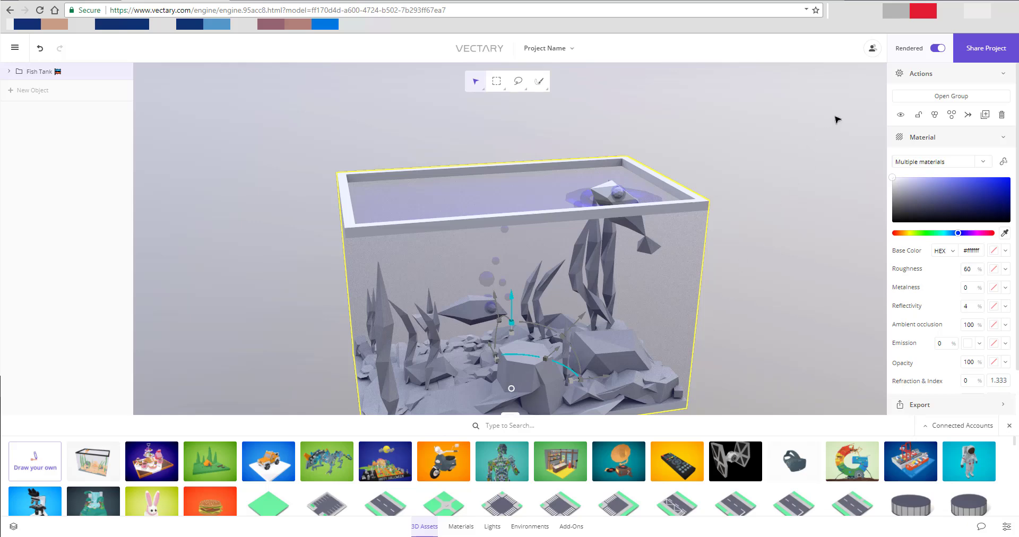
left_click(936, 49)
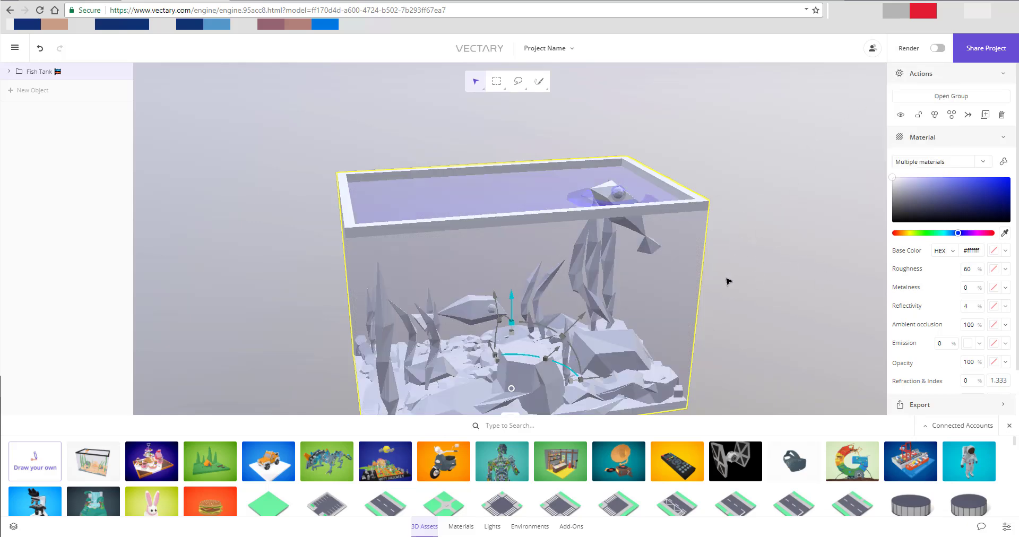
scroll(727, 281, "down", 5)
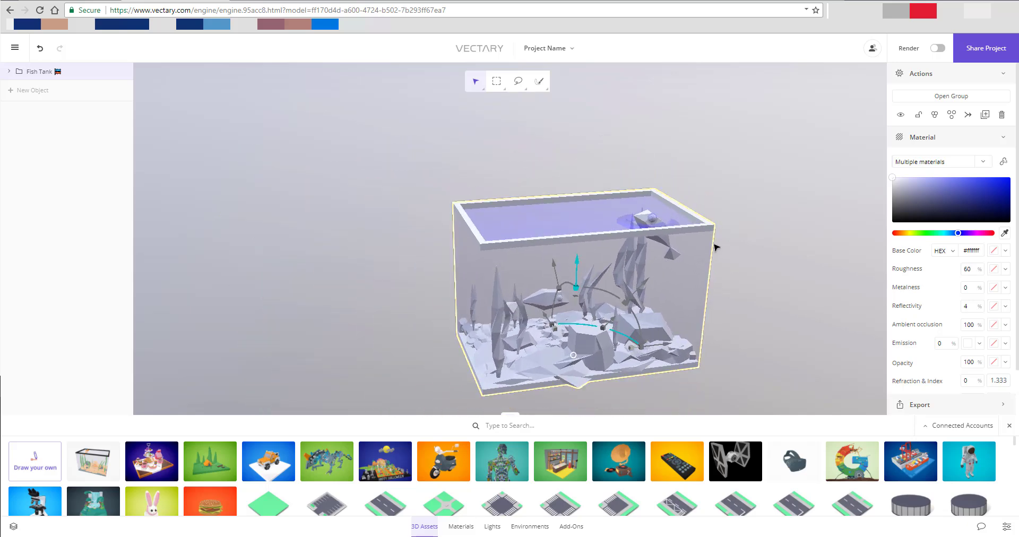
scroll(717, 247, "up", 3)
scroll(715, 167, "down", 5)
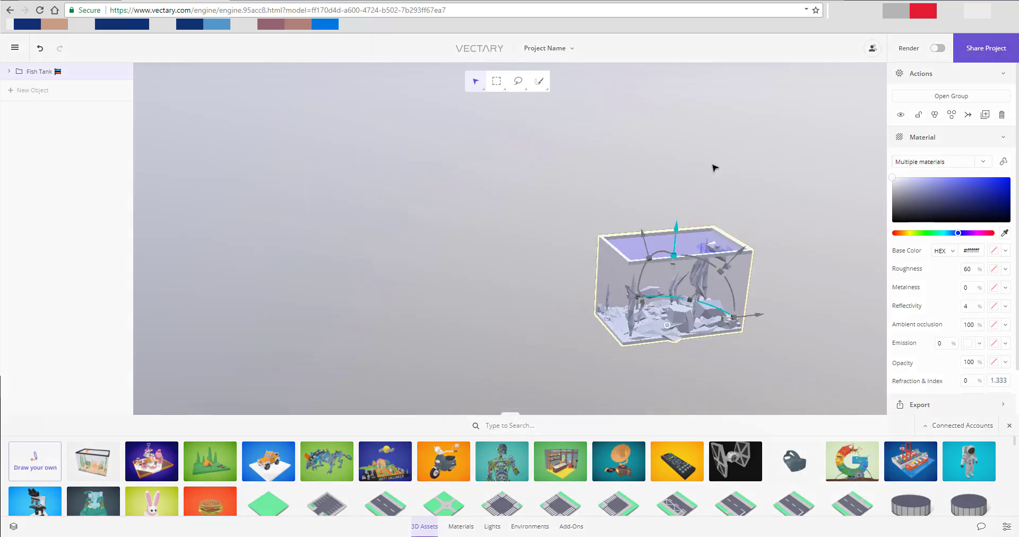
scroll(649, 212, "up", 10)
scroll(542, 253, "down", 6)
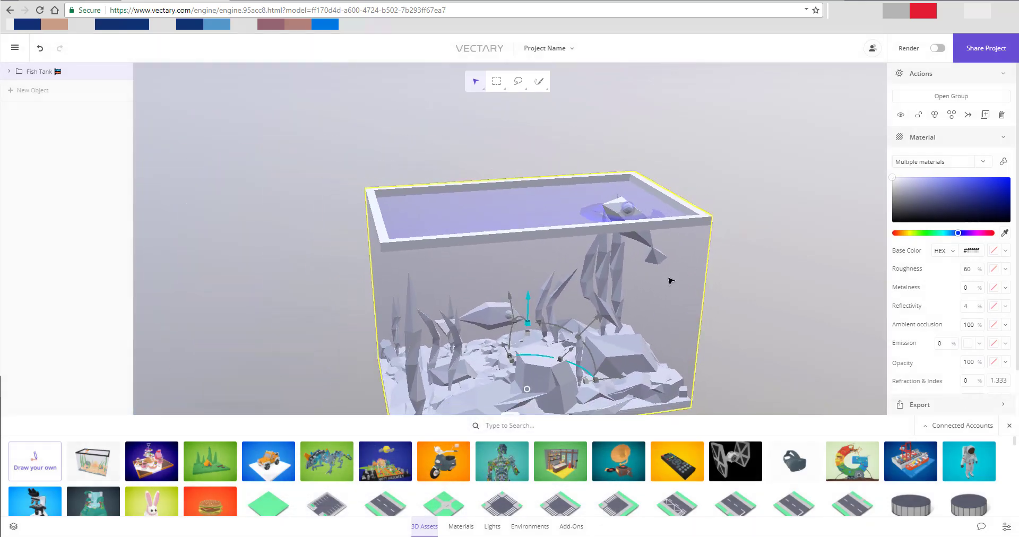
left_click_drag(668, 282, 728, 169)
left_click_drag(785, 230, 803, 193)
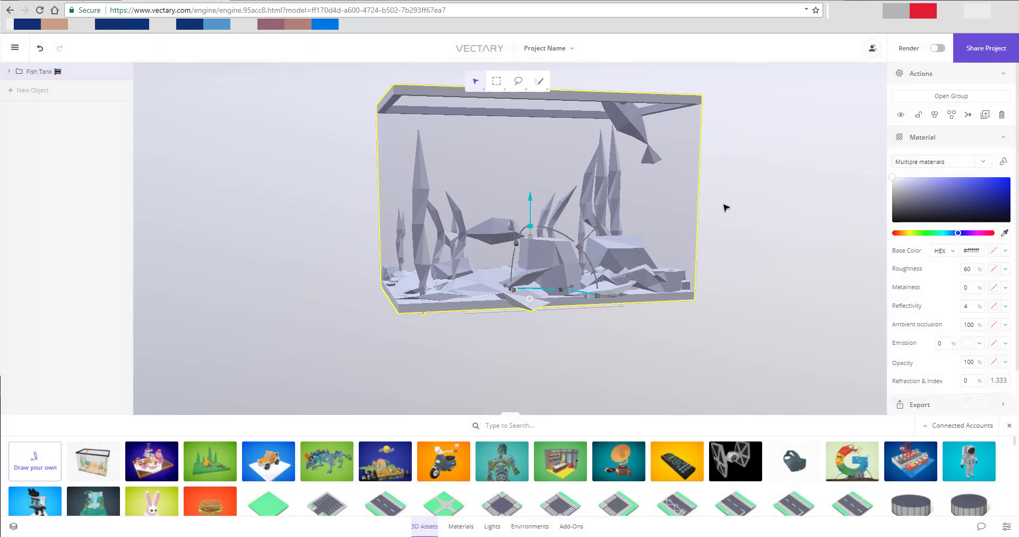
scroll(781, 219, "up", 5)
scroll(573, 228, "down", 2)
scroll(572, 228, "down", 2)
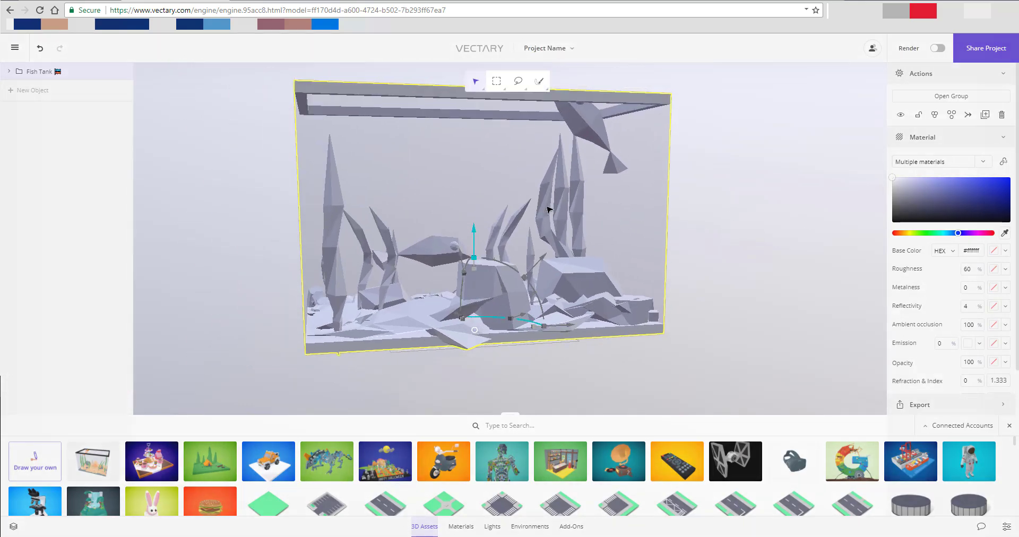
left_click_drag(547, 209, 667, 234)
left_click_drag(819, 330, 814, 257)
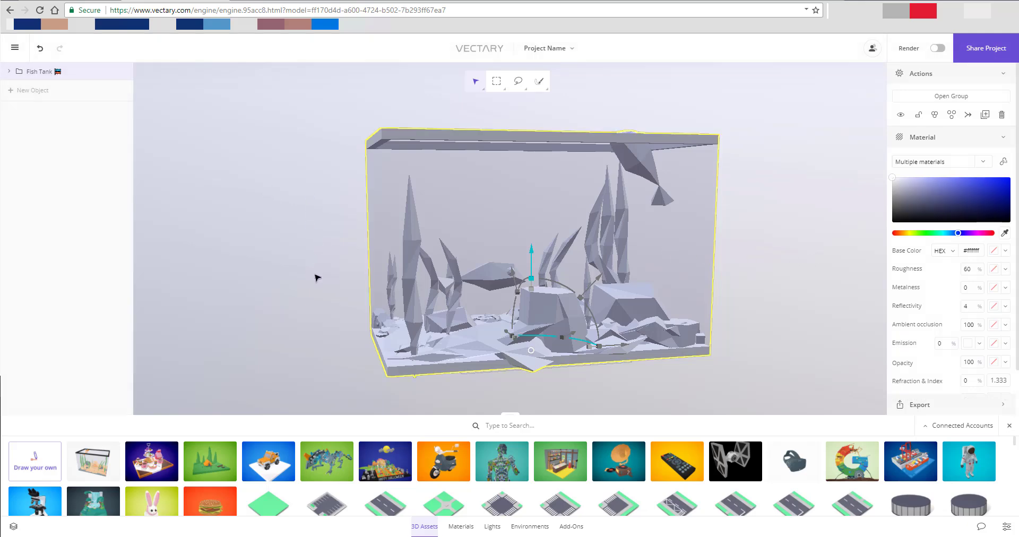
left_click_drag(316, 278, 793, 279)
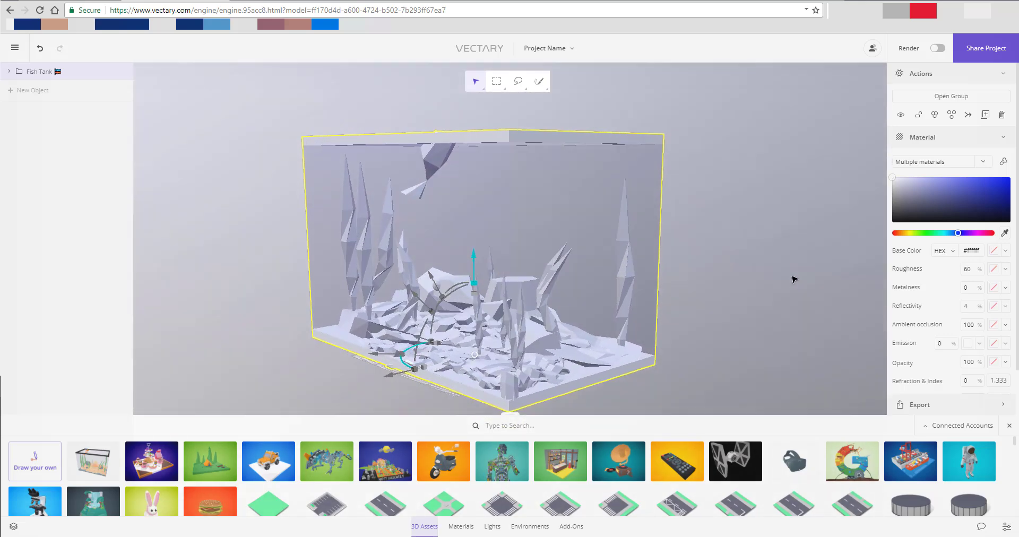
left_click_drag(345, 296, 386, 304)
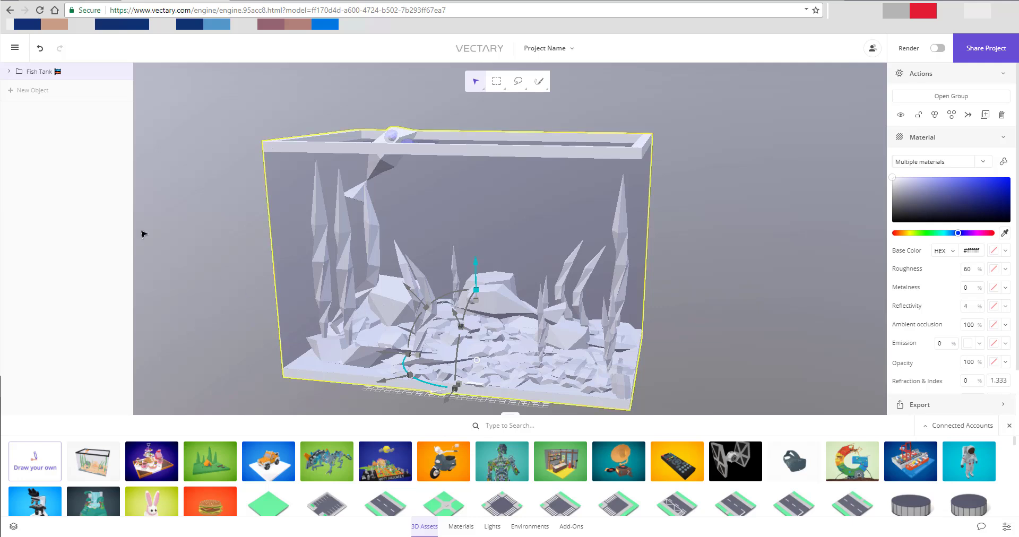
left_click(15, 48)
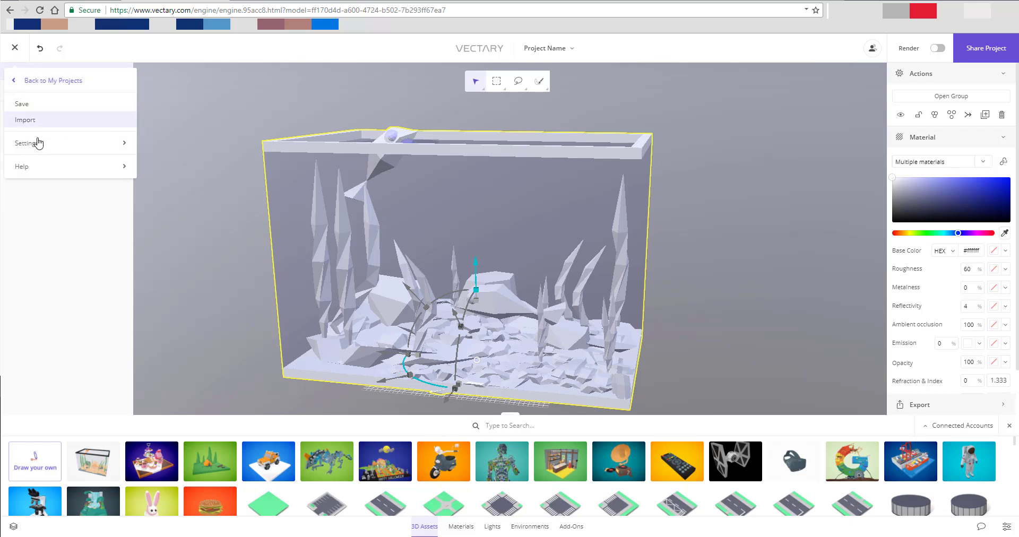
mouse_move(36, 141)
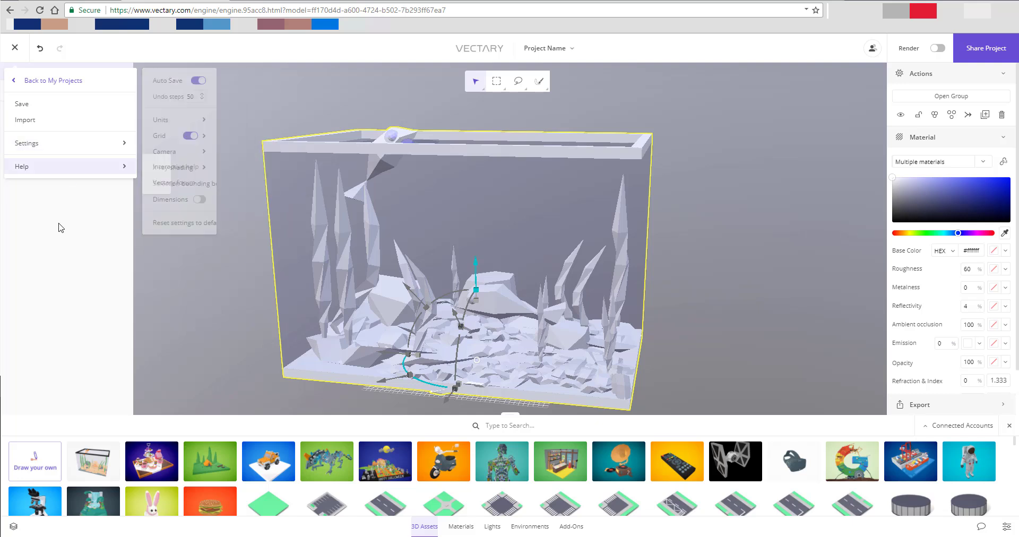
left_click(53, 281)
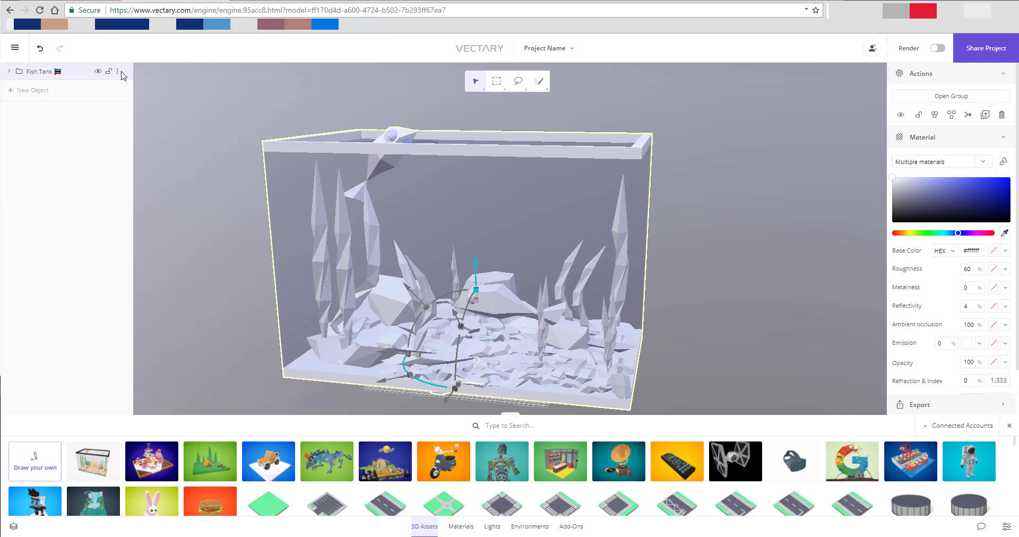
Select the Fish Tank group, toggle its visibility off and on, delete it, and reopen 3D Assets
left_click(117, 72)
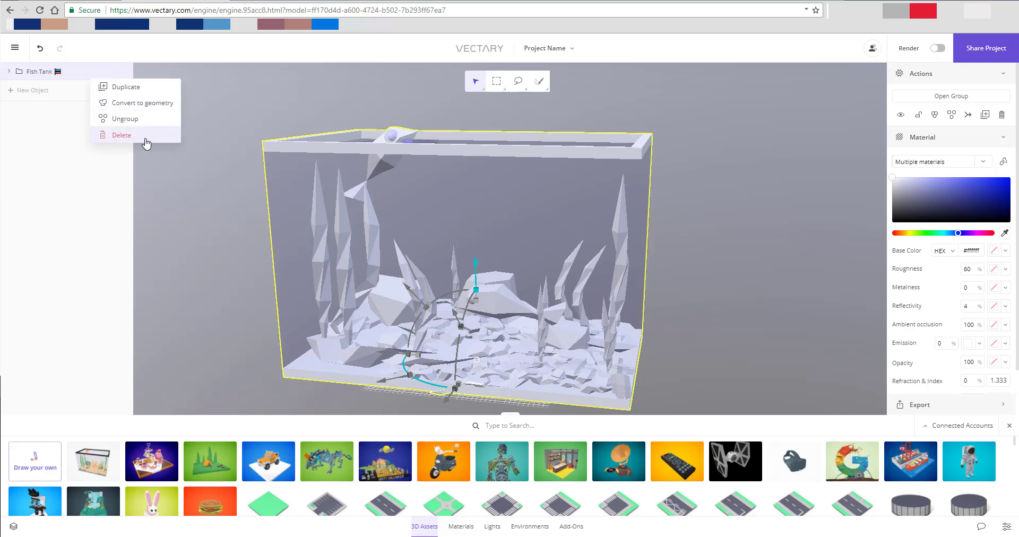
left_click(85, 193)
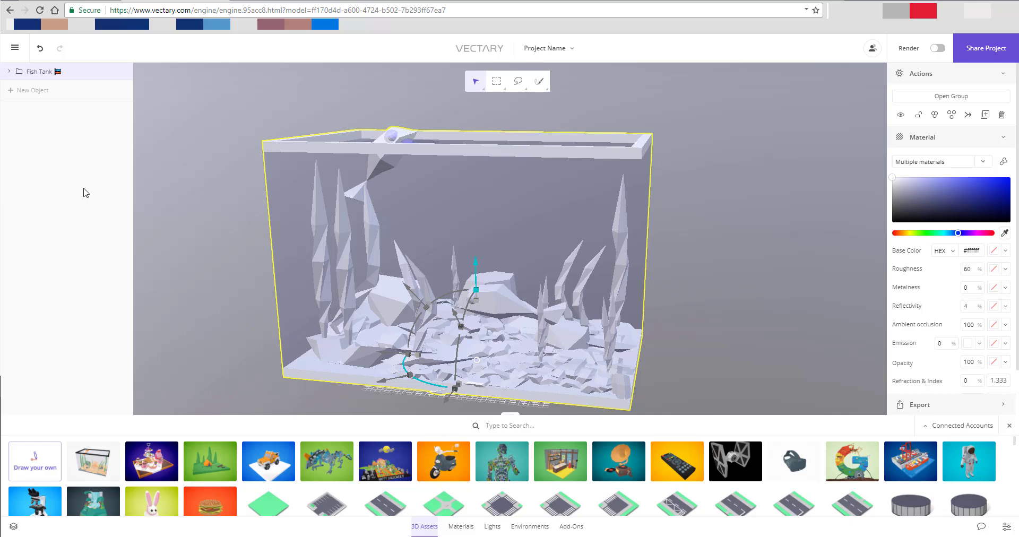
left_click(22, 92)
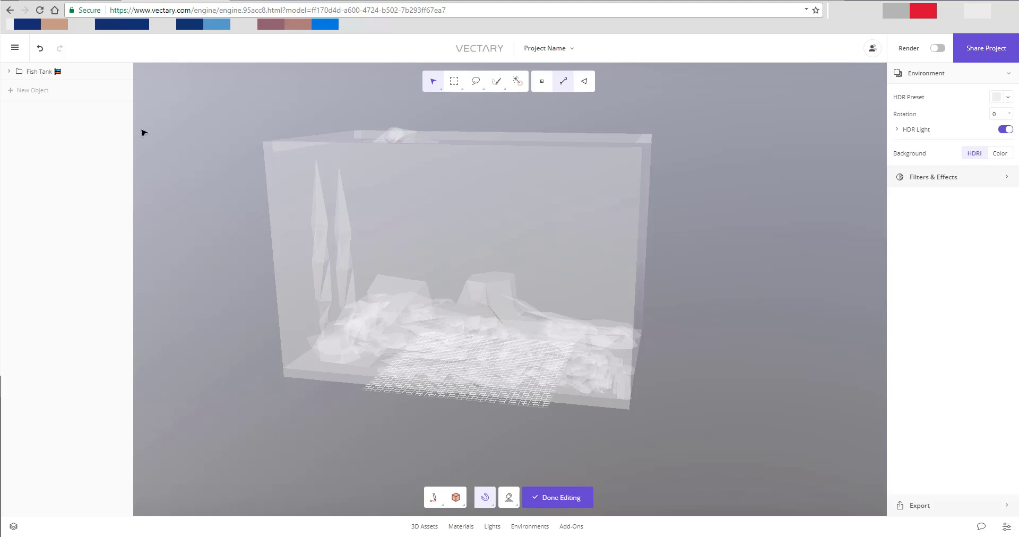
left_click(82, 78)
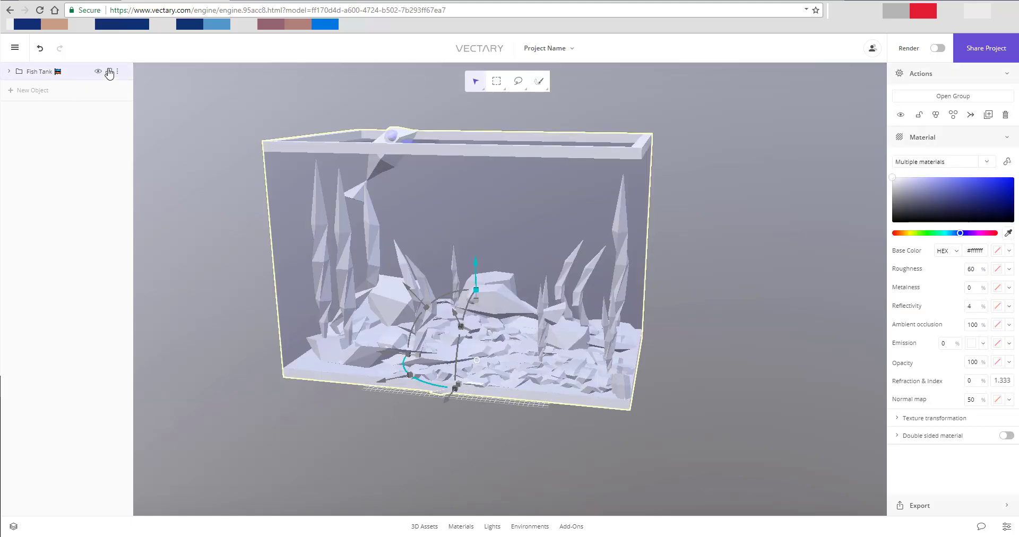
left_click(117, 71)
left_click(99, 71)
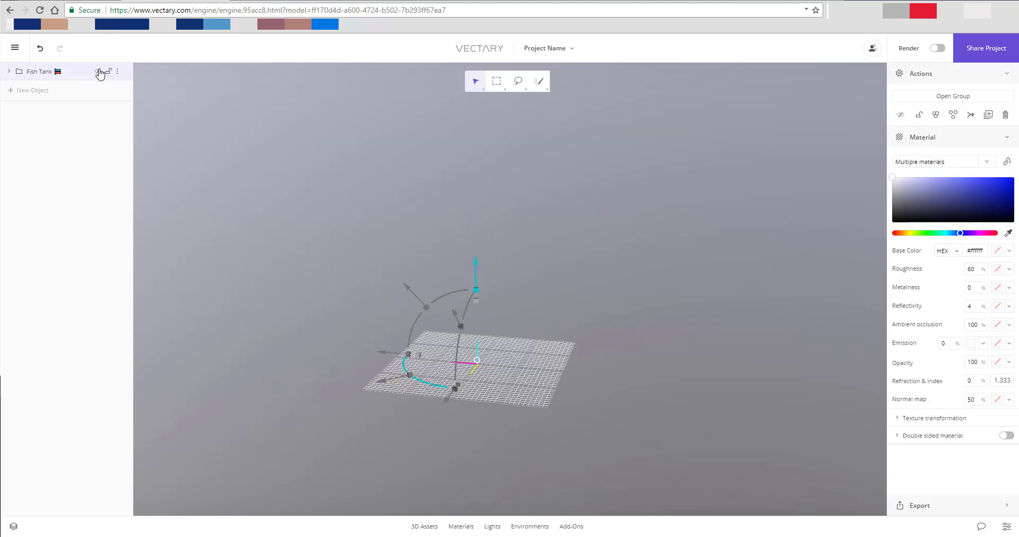
left_click(98, 72)
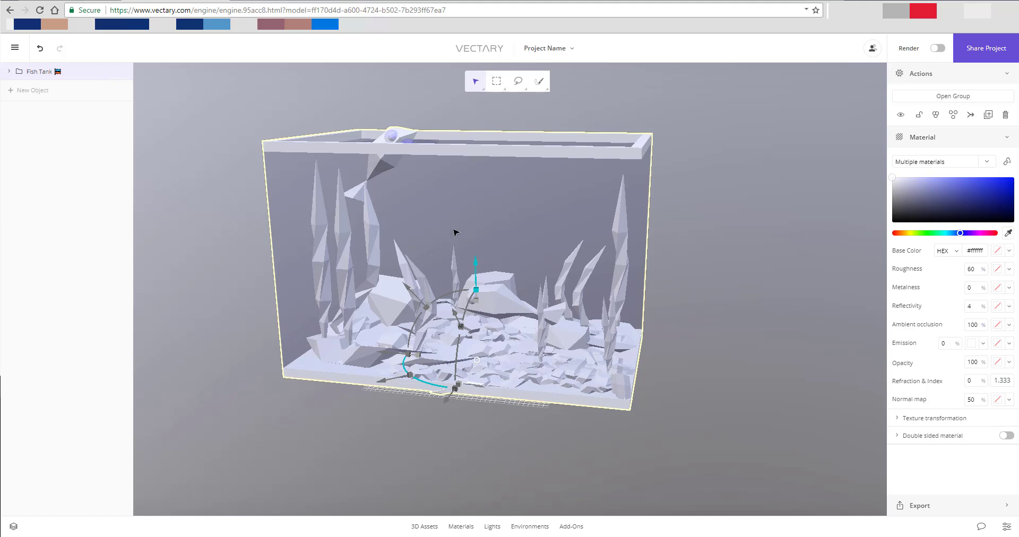
key("Delete")
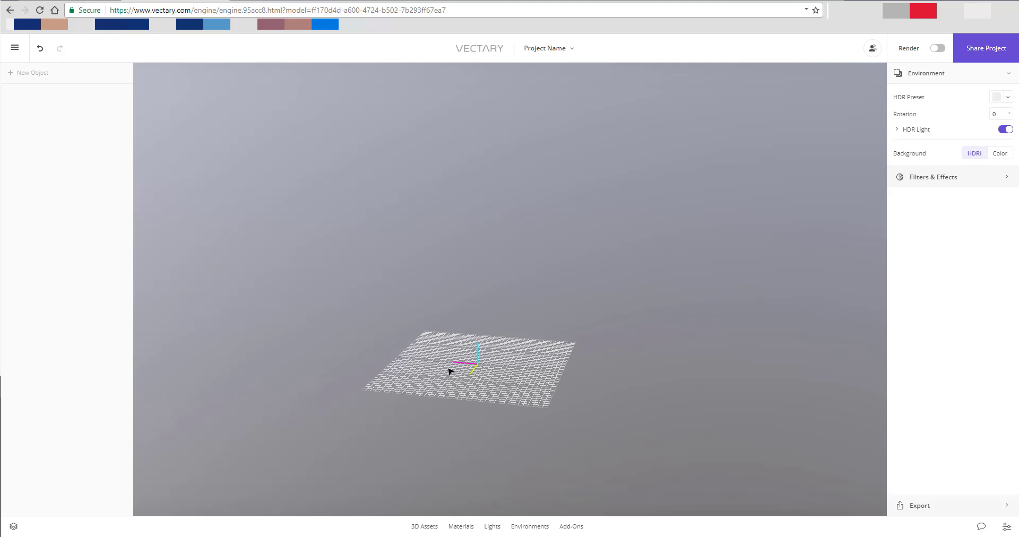
left_click(428, 527)
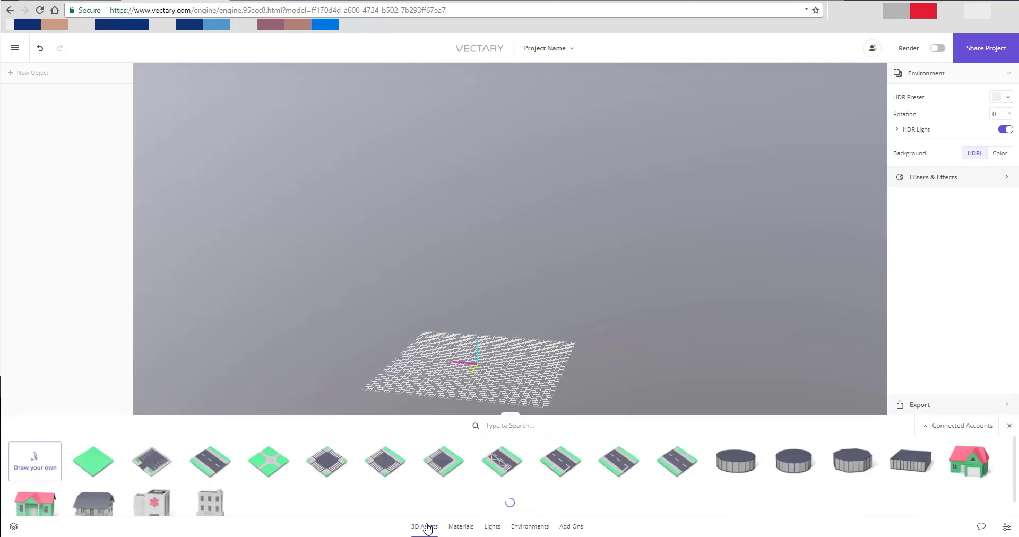
Add a new empty object and sketch a freehand closed loop on the grid with Draw Lines
left_click(428, 527)
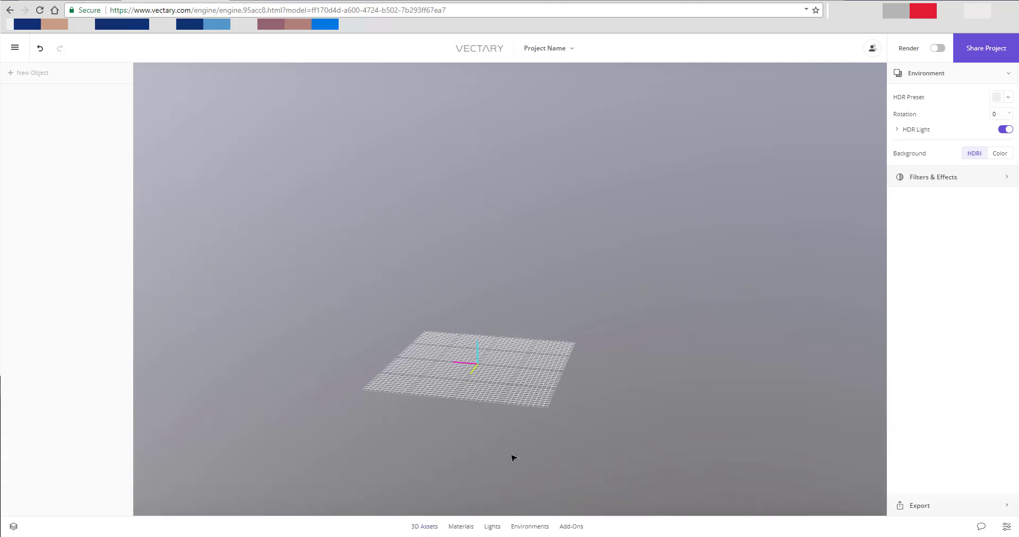
scroll(473, 389, "up", 5)
scroll(472, 379, "up", 3)
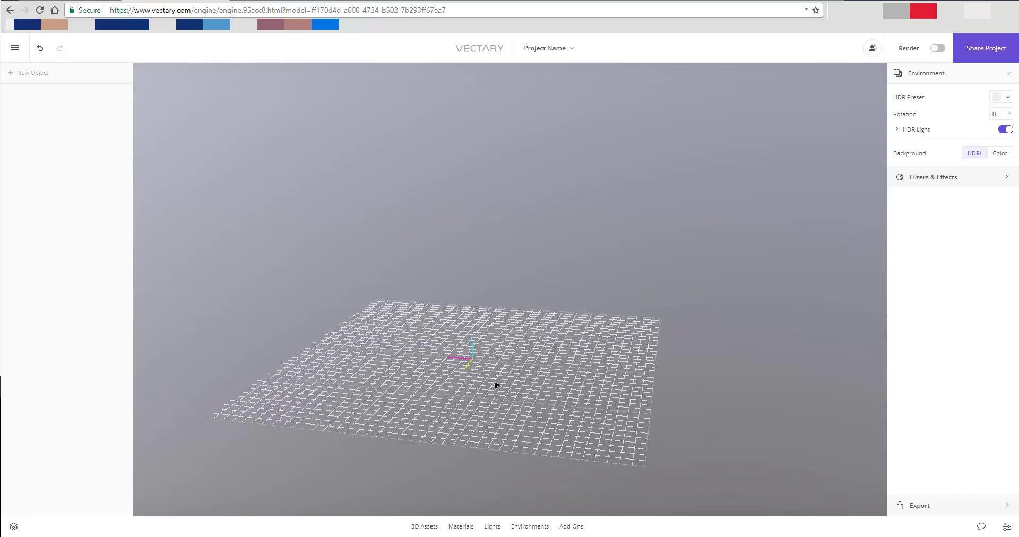
left_click(31, 73)
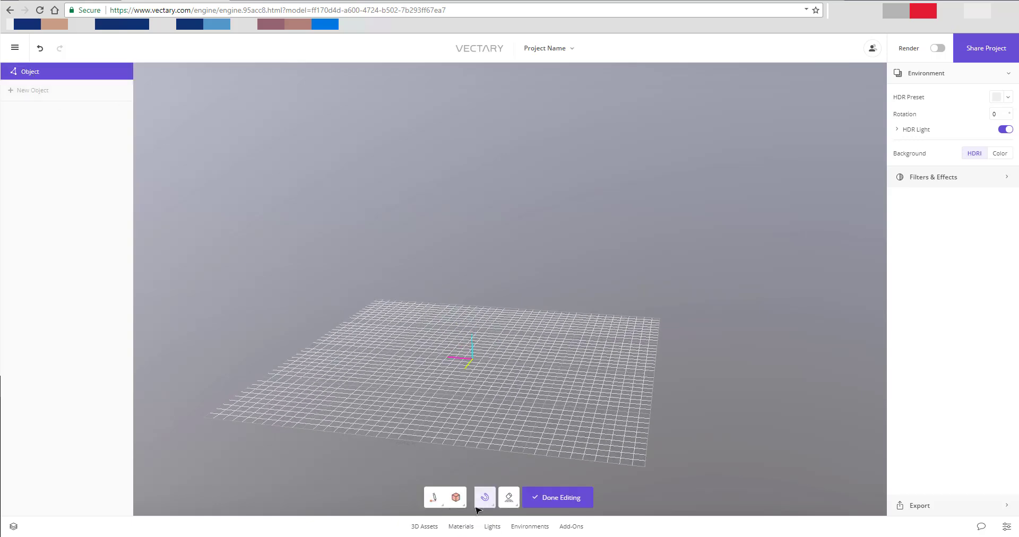
scroll(530, 361, "up", 5)
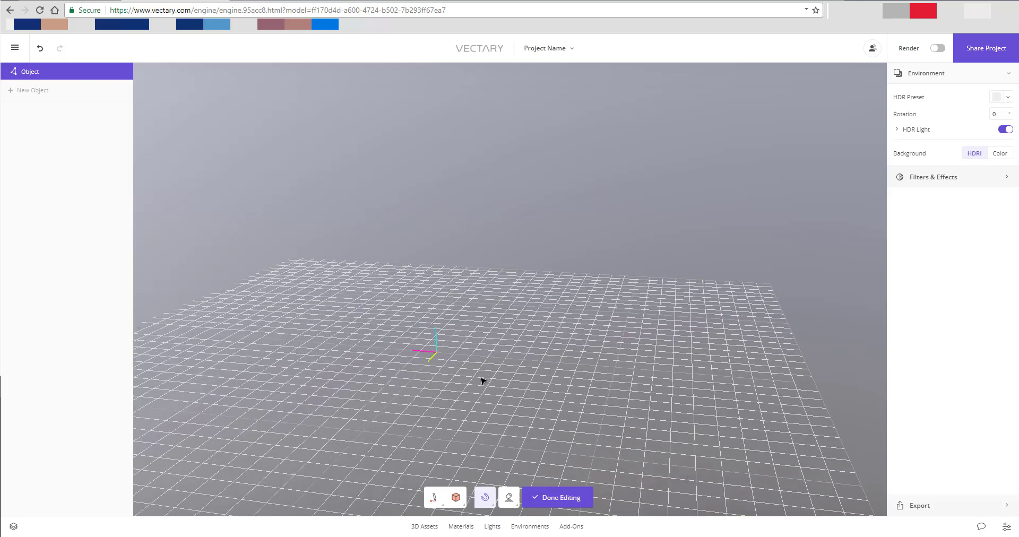
mouse_move(434, 496)
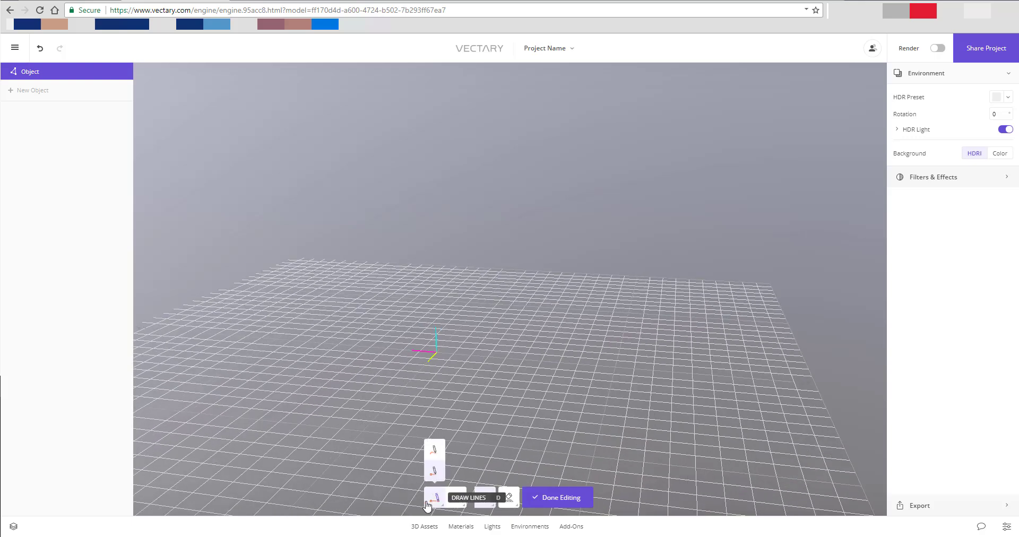
left_click(434, 471)
mouse_move(500, 358)
left_mouse_down()
mouse_move(500, 443)
mouse_move(656, 452)
mouse_move(562, 348)
mouse_move(502, 358)
left_mouse_up()
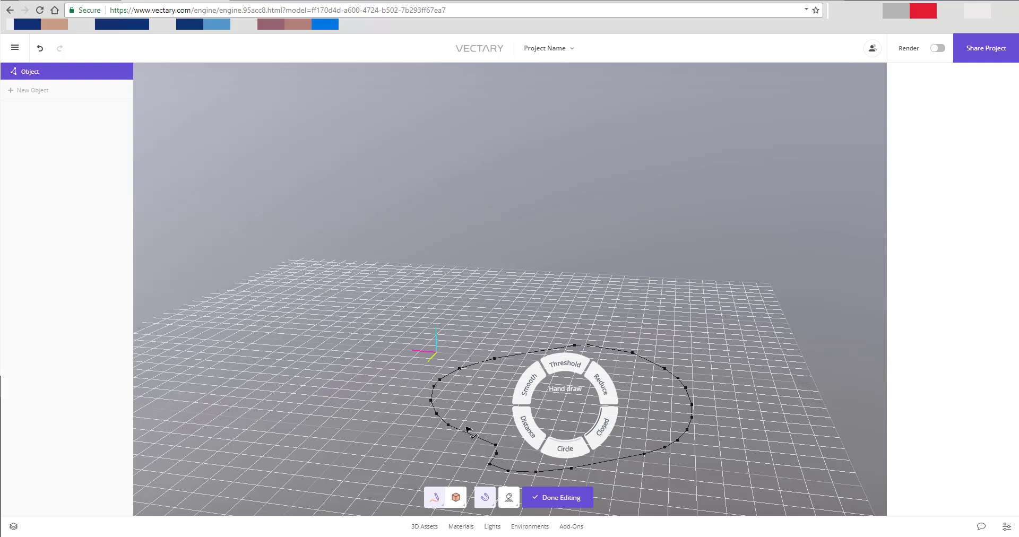
Turn the loop into a circle with point Distance 30 and finish editing
left_click(569, 448)
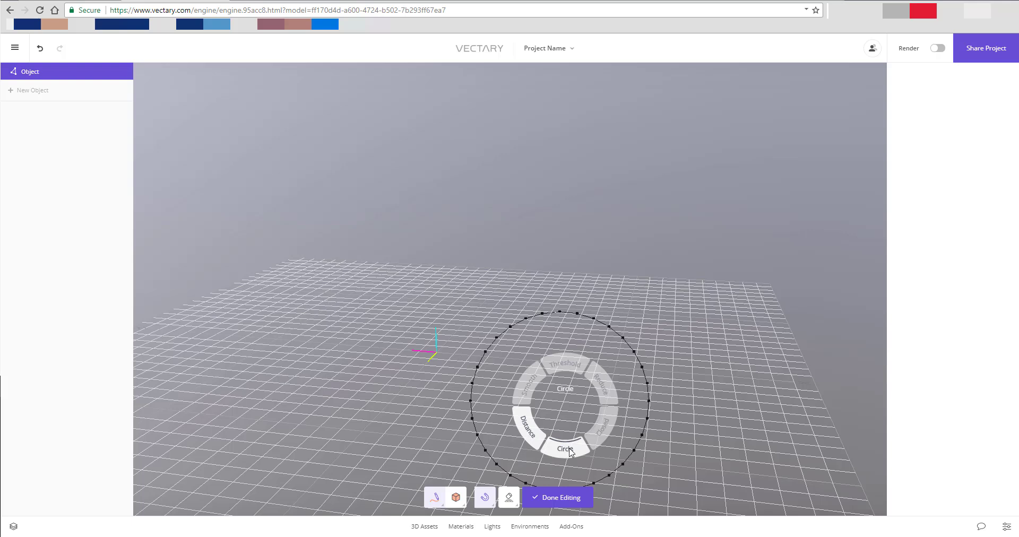
left_click(528, 434)
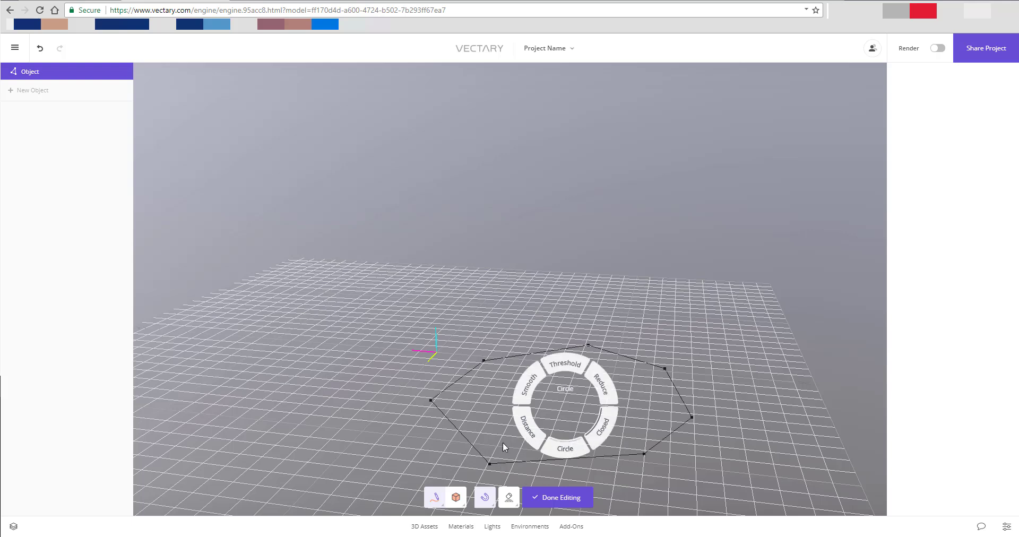
left_click(631, 421)
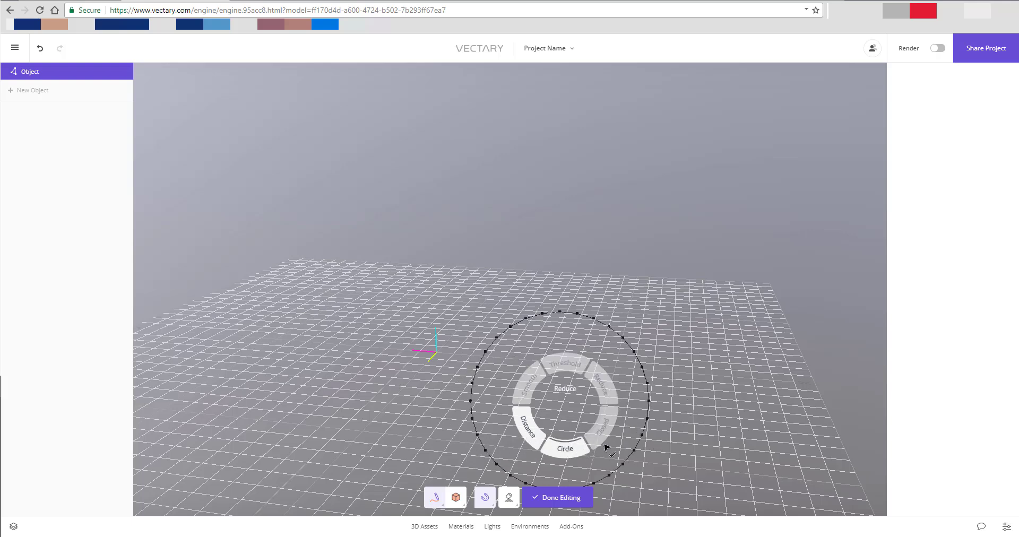
left_click(527, 429)
left_click_drag(619, 444, 648, 427)
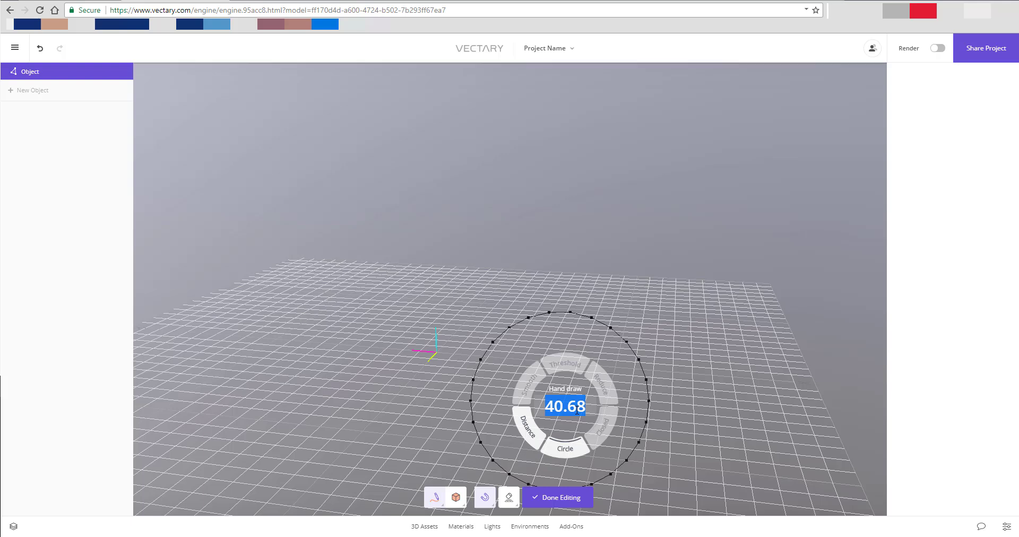
type("30")
key("Return")
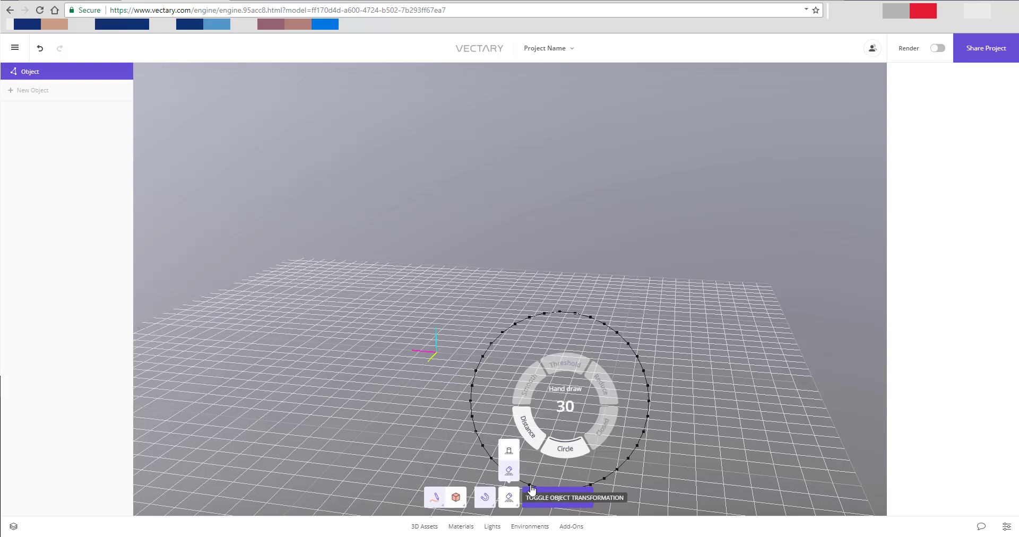
left_click(547, 501)
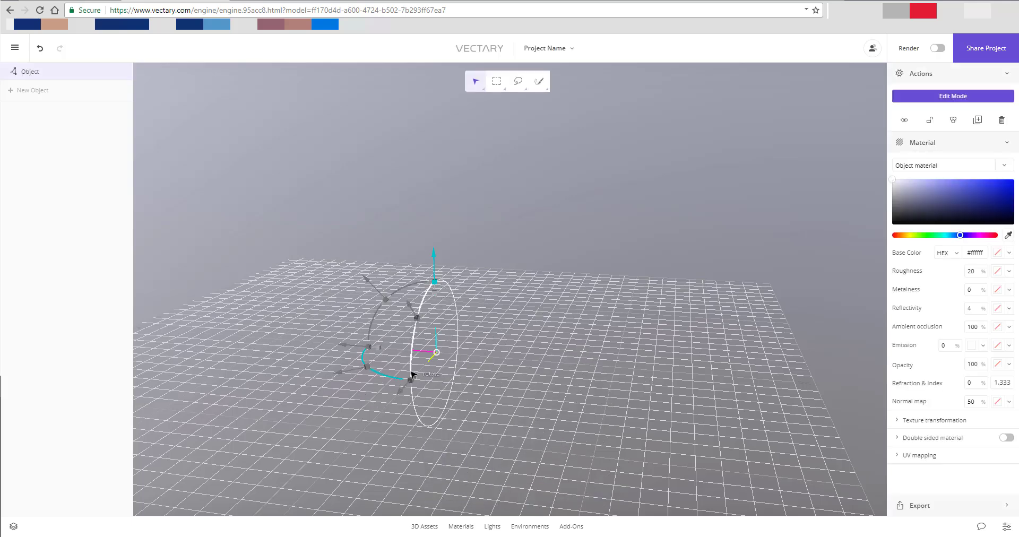
Reselect the new object and go back into its edit mode
left_click(491, 455)
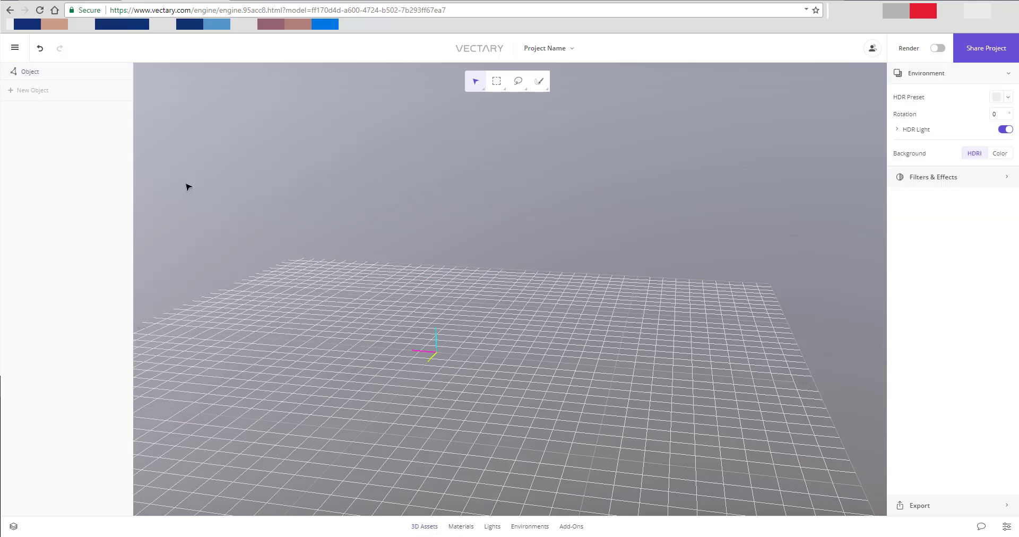
left_click(26, 73)
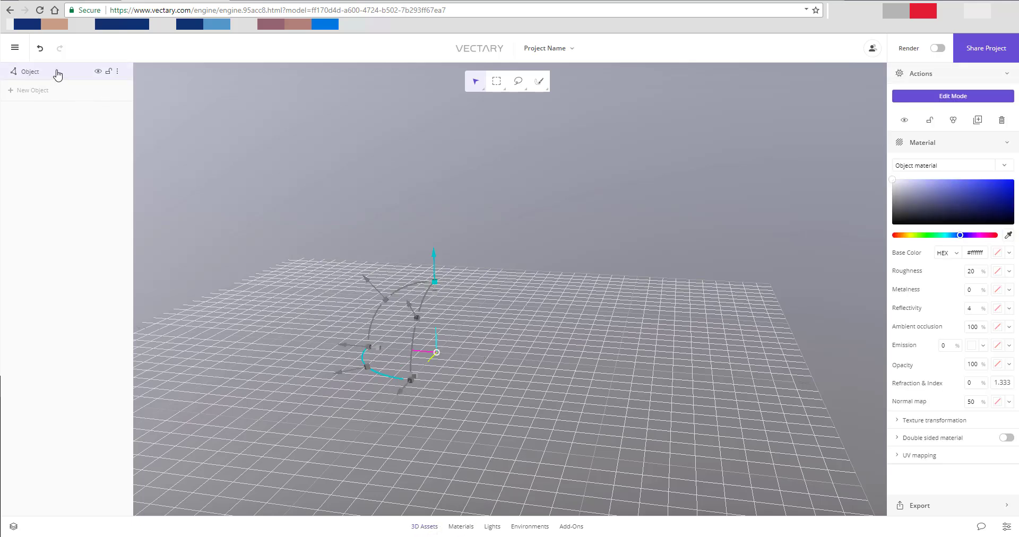
left_click(118, 74)
left_click(120, 105)
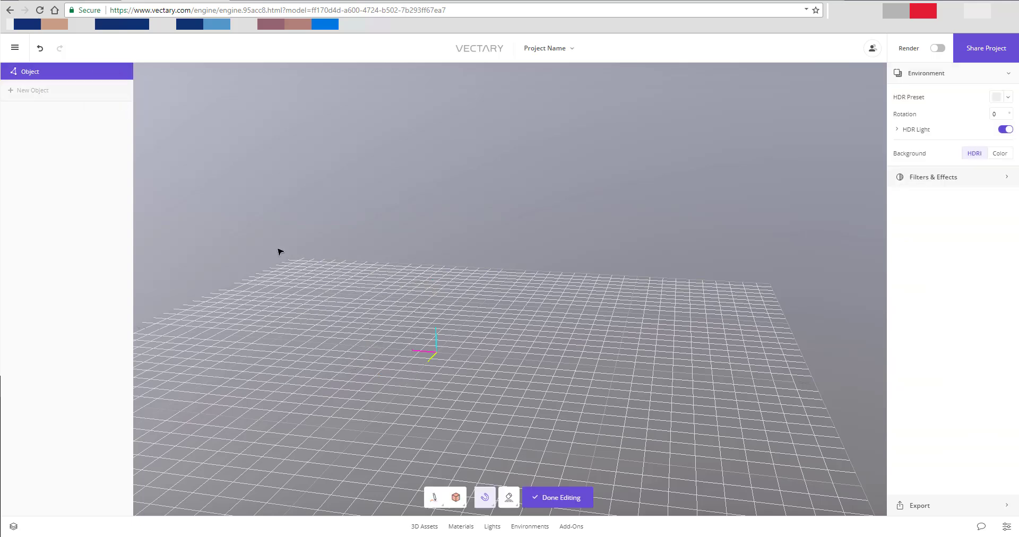
Draw a box on the grid, set its Height to 44.26, and finish editing
mouse_move(456, 496)
left_click(455, 470)
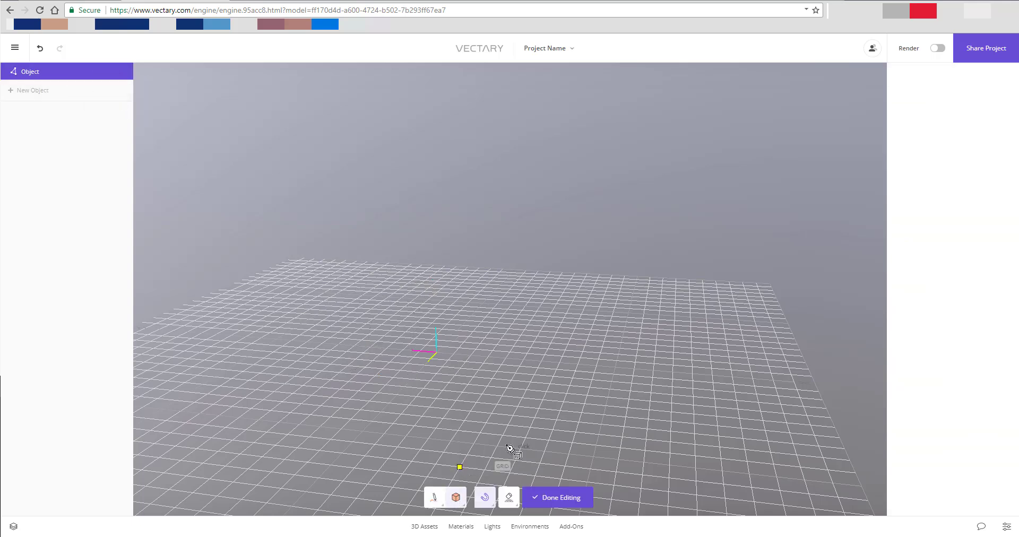
left_click(415, 357)
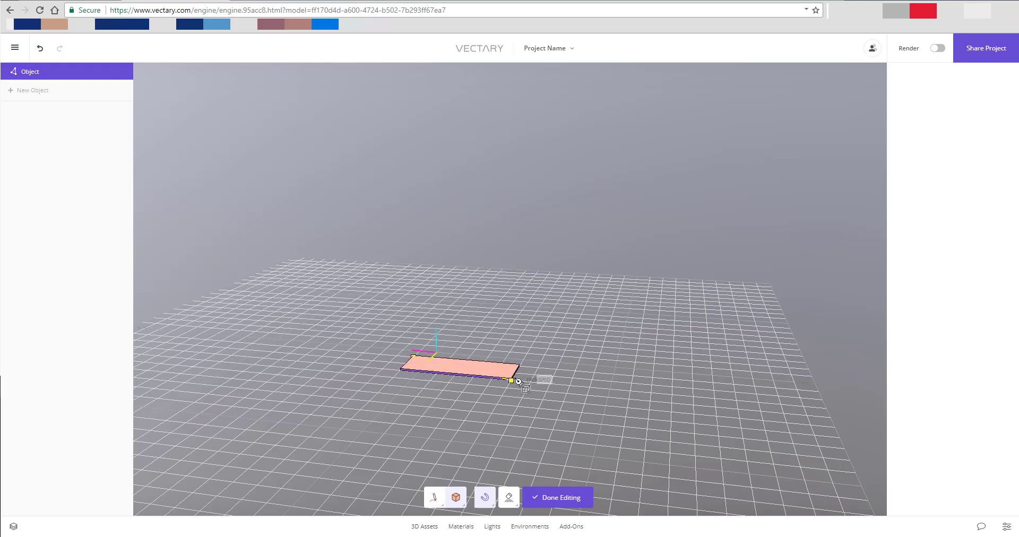
left_click(538, 428)
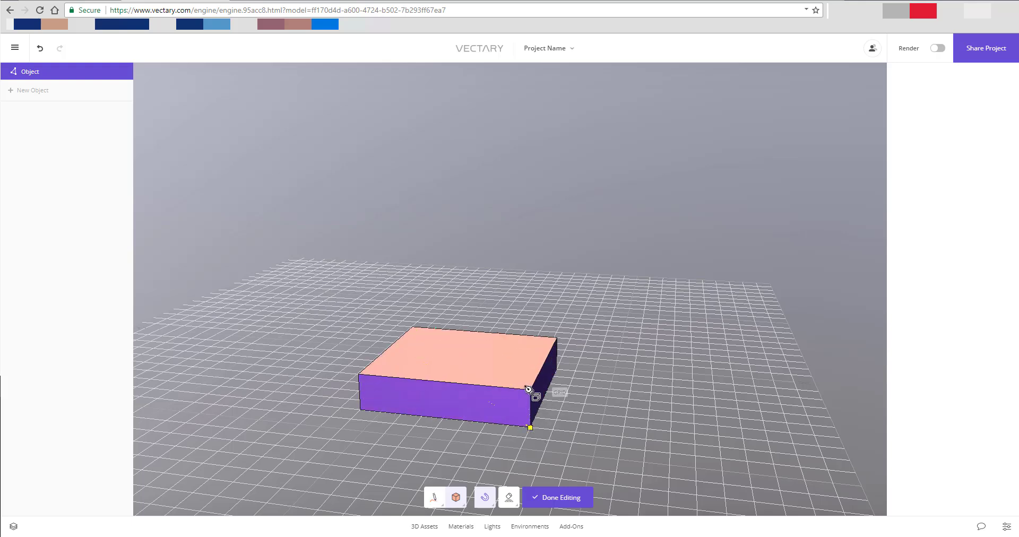
left_click(531, 284)
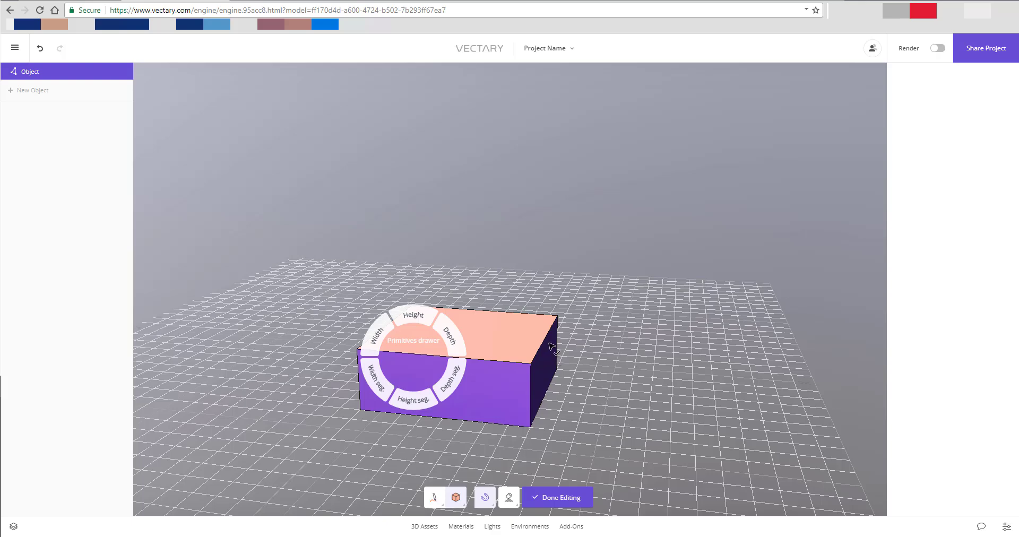
scroll(513, 340, "up", 3)
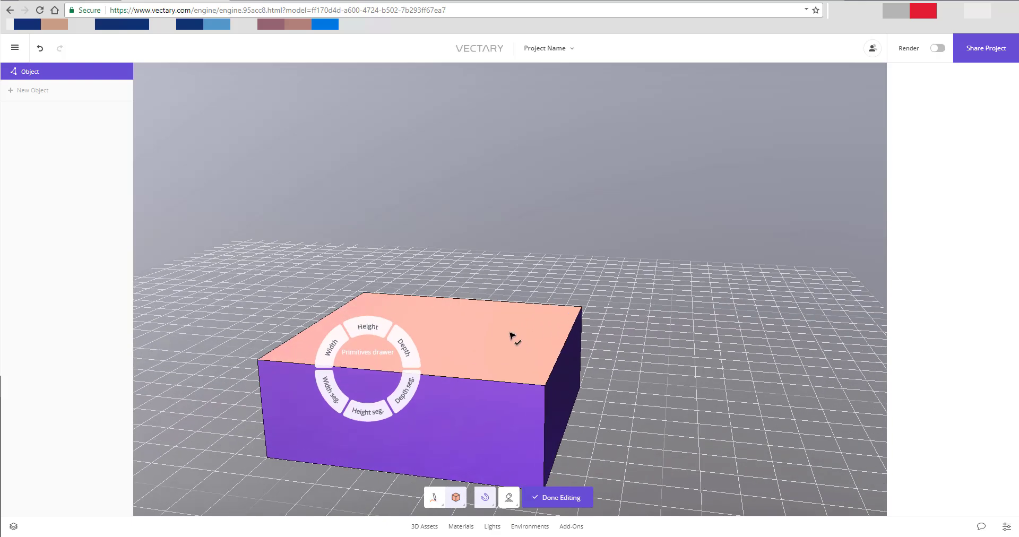
left_click(361, 334)
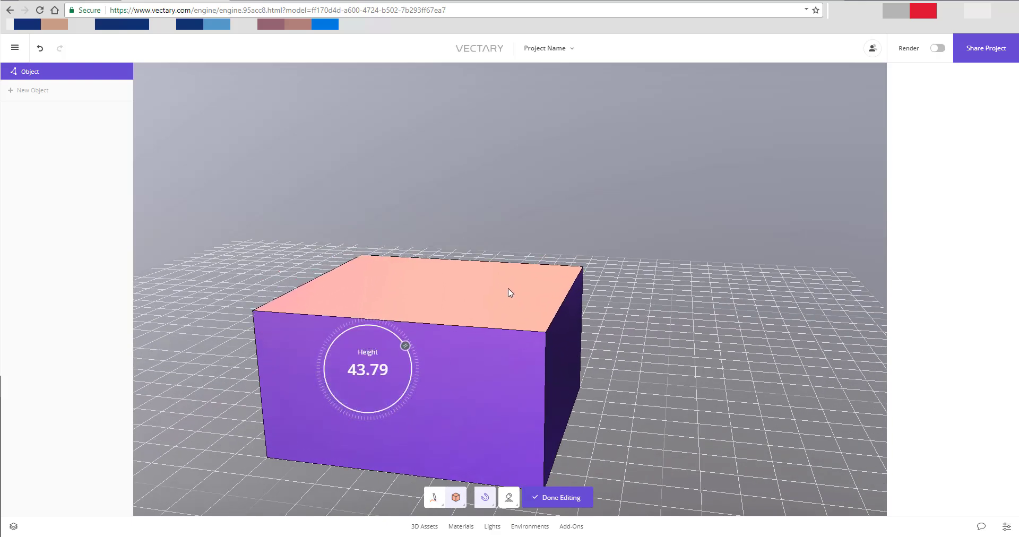
left_click(512, 318)
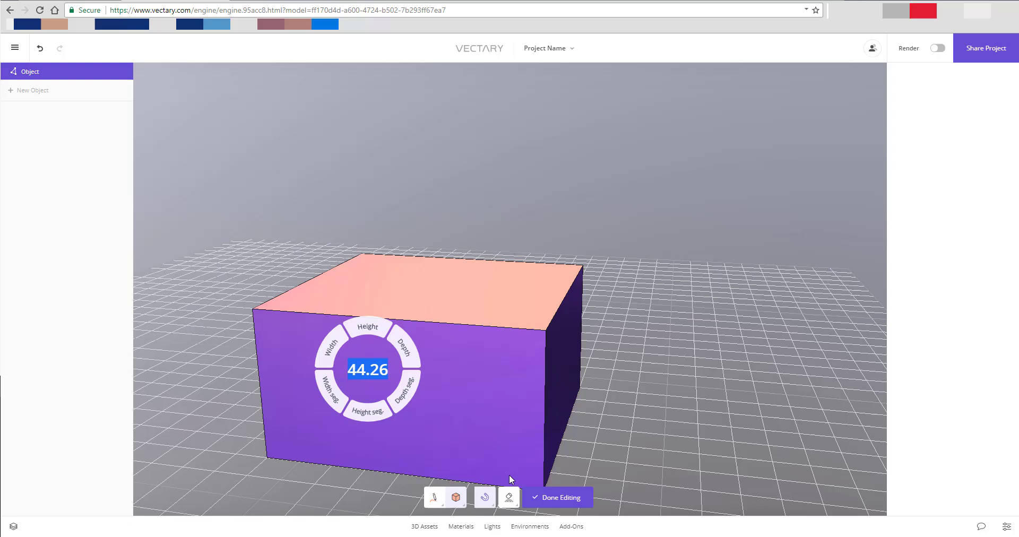
left_click(565, 498)
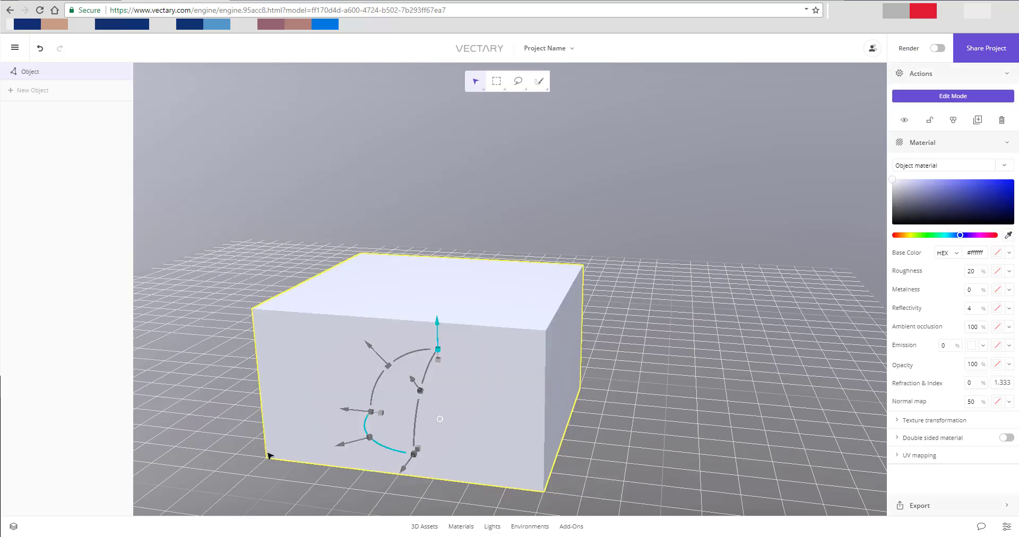
scroll(264, 446, "up", 5)
scroll(186, 414, "down", 6)
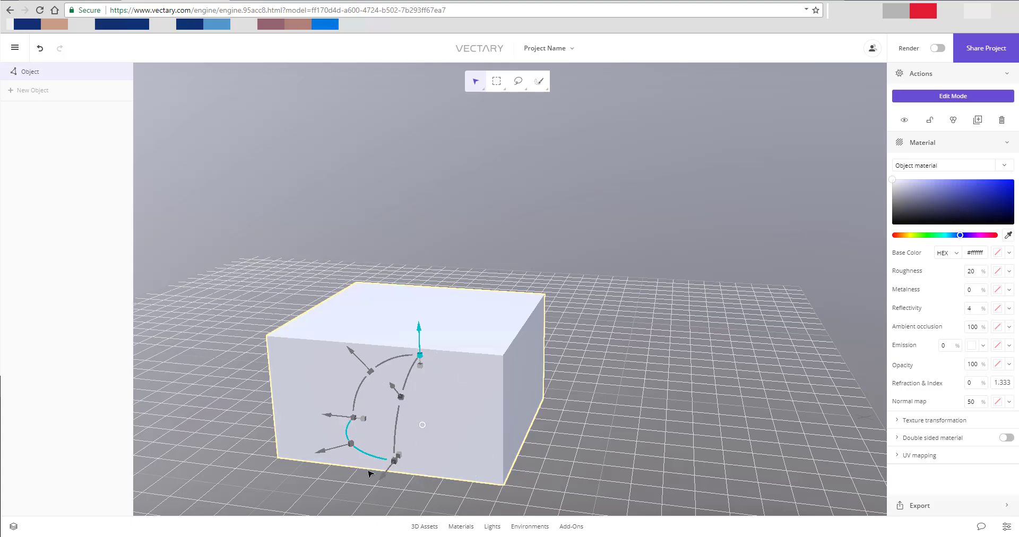
left_click_drag(396, 276, 477, 290)
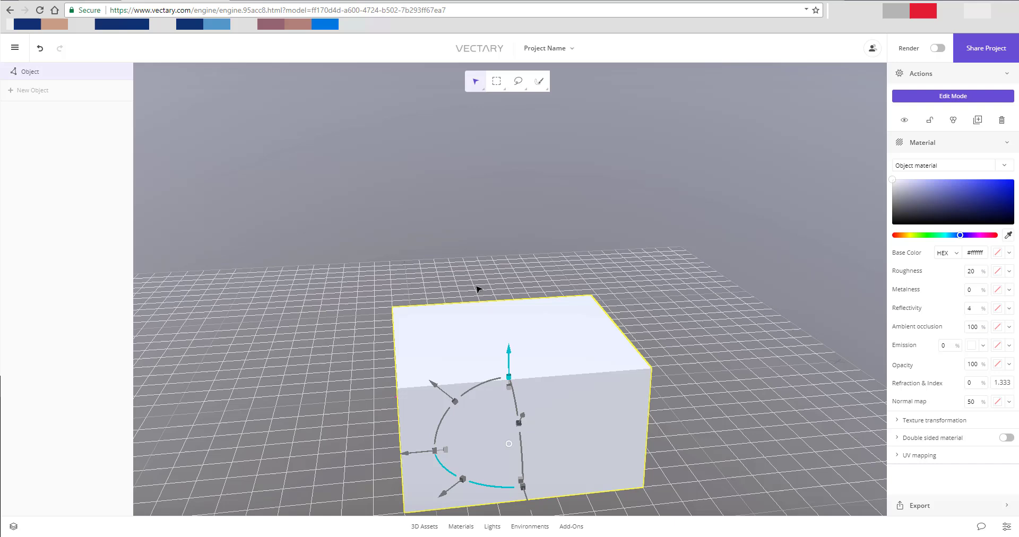
right_click(458, 338)
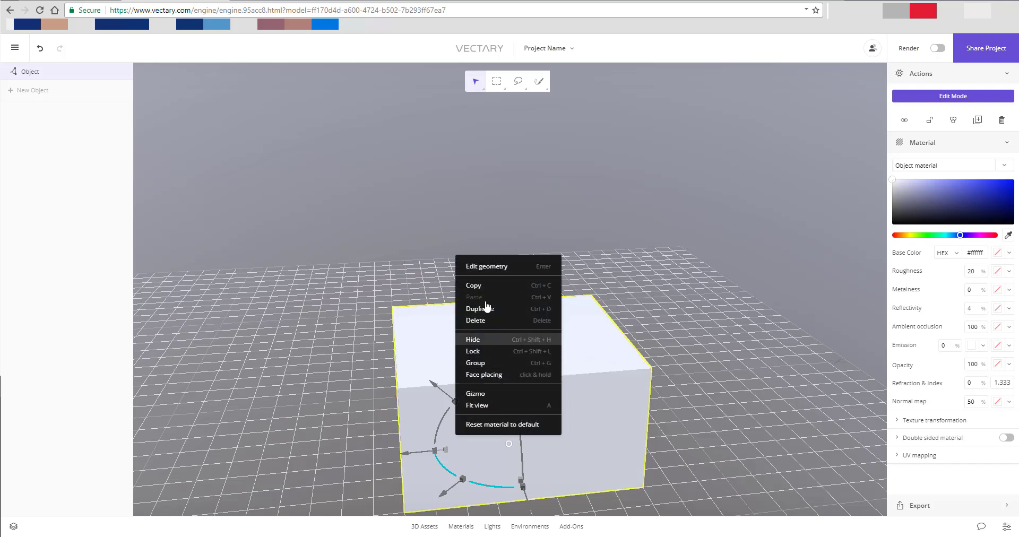
left_click(416, 288)
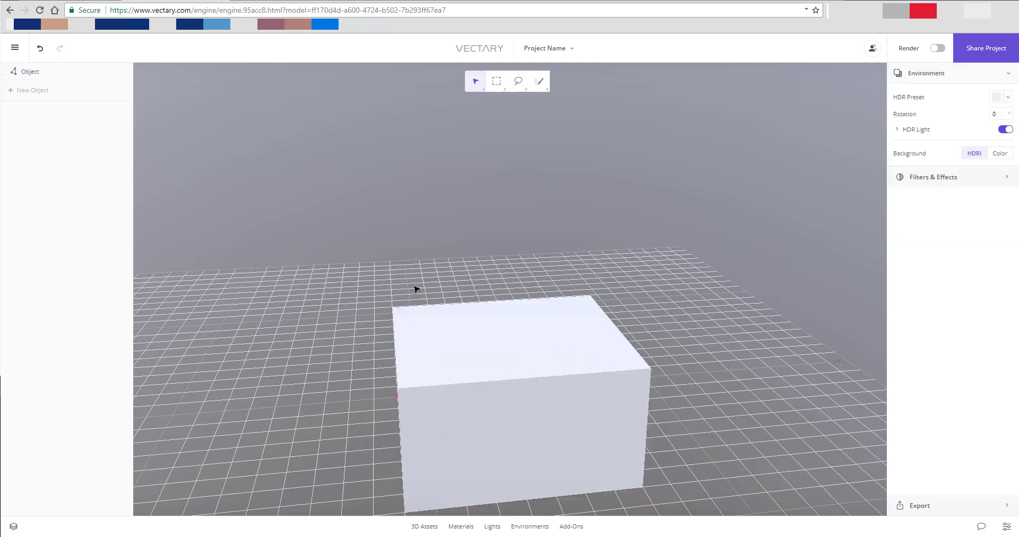
left_click(433, 341)
left_click(453, 295)
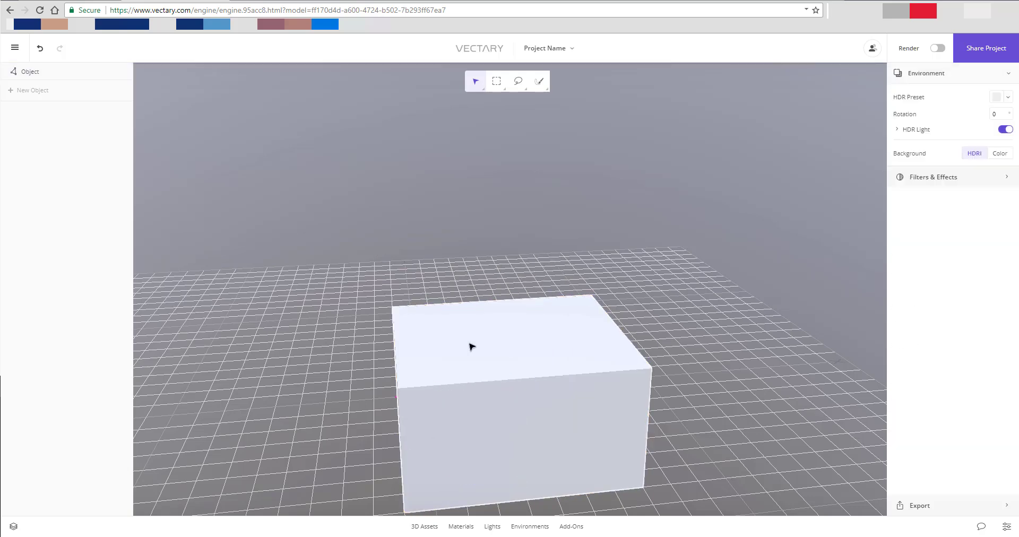
Enter edit mode on the box, cycle through point, line and face selection, and select the top face
double_click(479, 358)
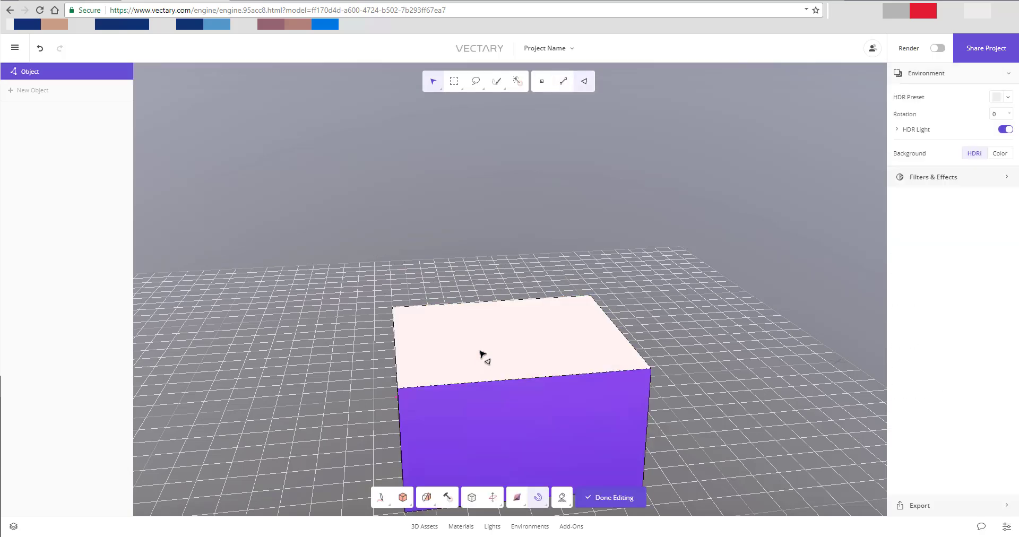
key("2")
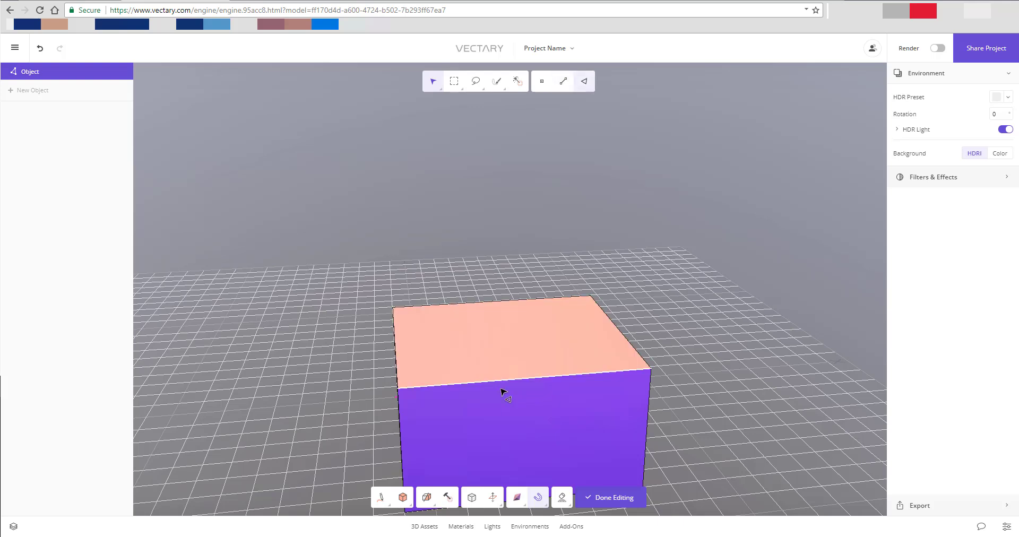
key("3")
left_click(547, 329)
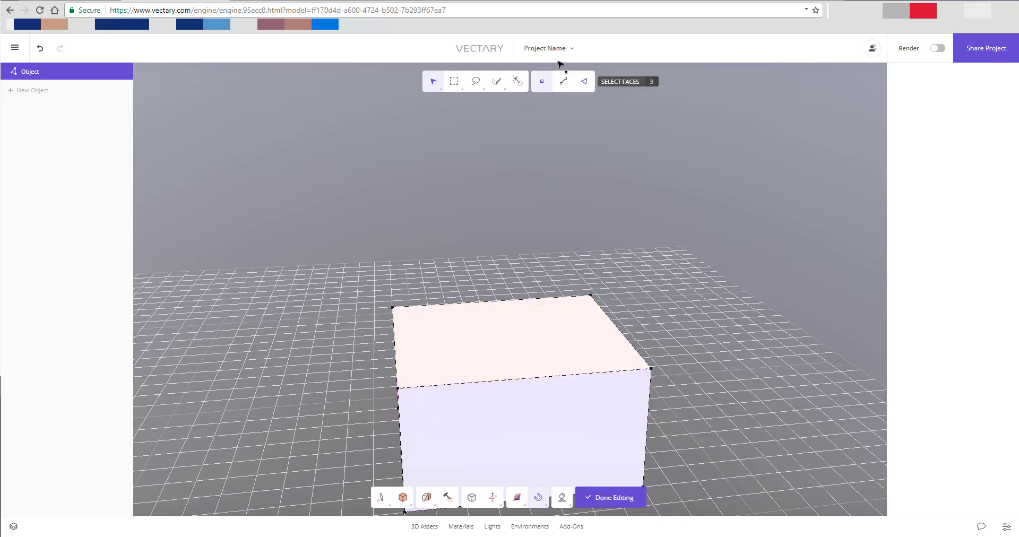
left_click(542, 82)
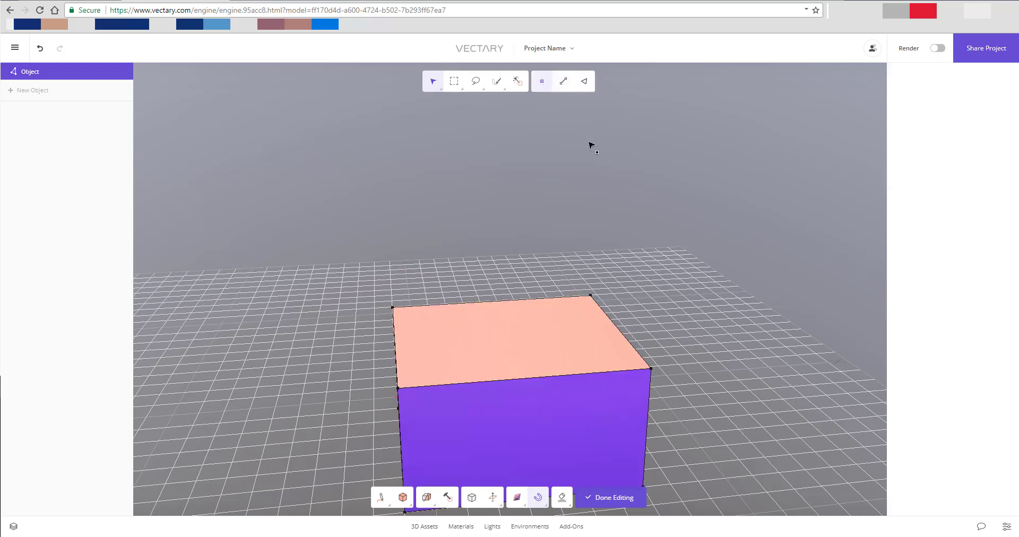
left_click(564, 82)
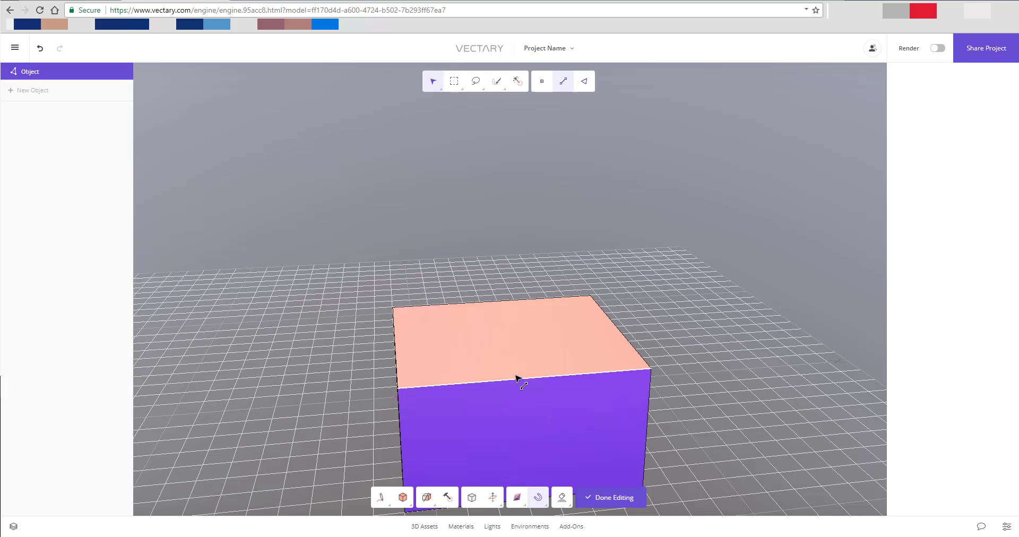
key("3")
left_click(521, 374)
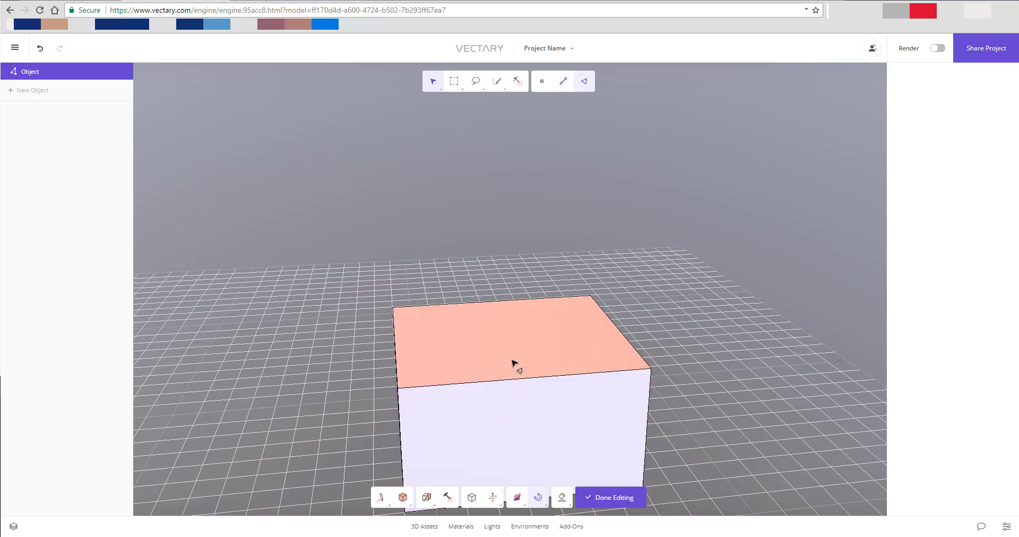
left_click(505, 366)
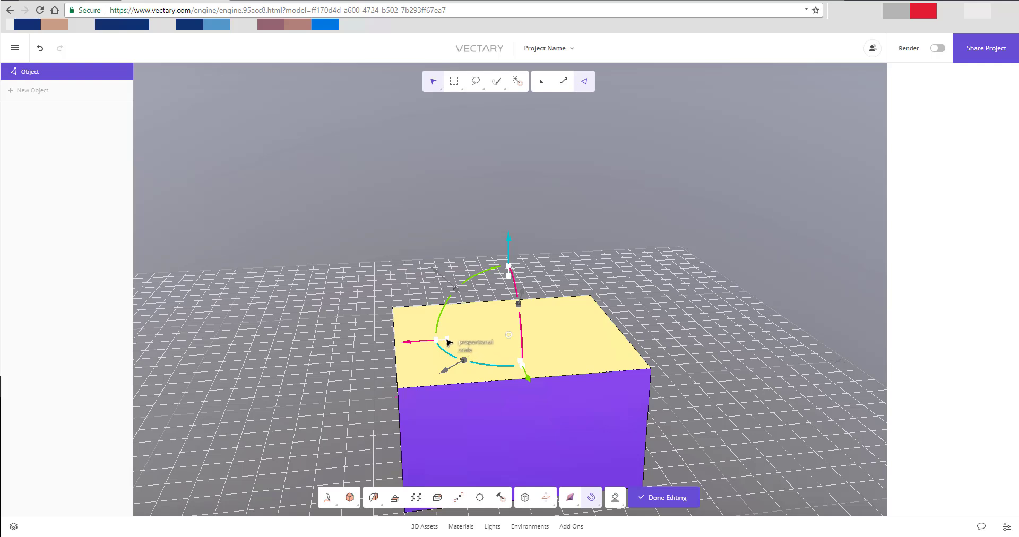
Inset and raise the box's top face twice, then extrude it into another narrower tier
left_click_drag(449, 342, 476, 346)
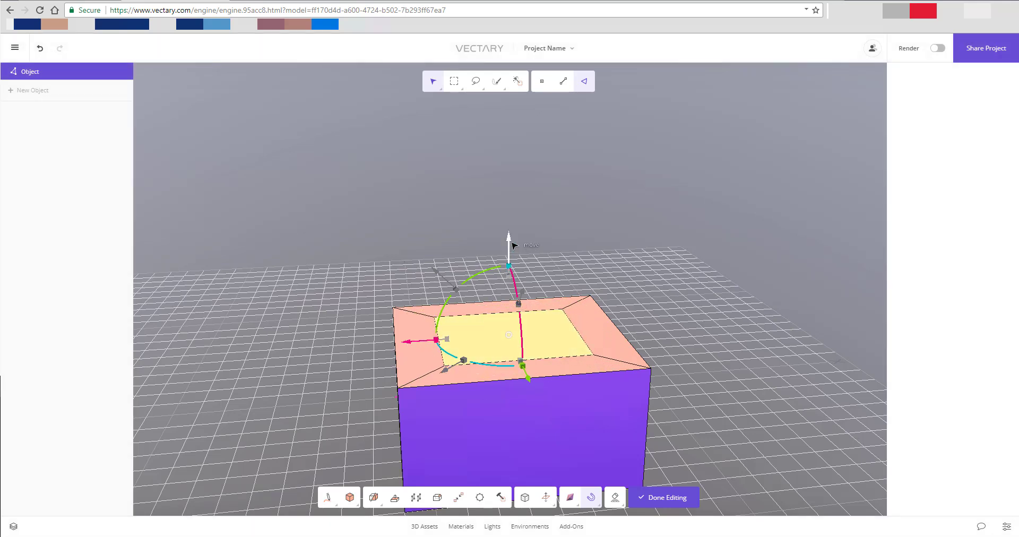
left_click_drag(512, 241, 512, 159)
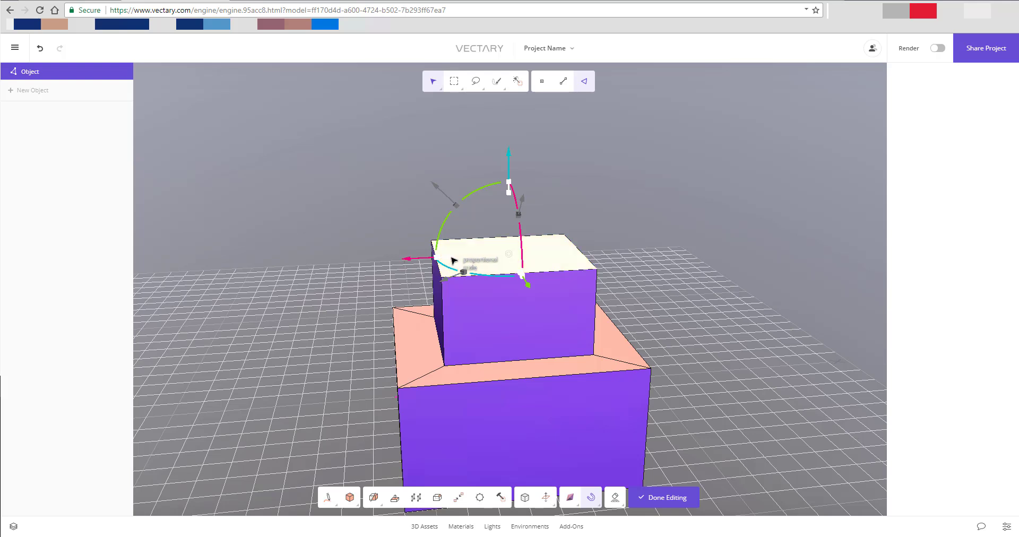
mouse_move(450, 259)
left_mouse_down()
mouse_move(474, 260)
mouse_move(463, 258)
left_mouse_up()
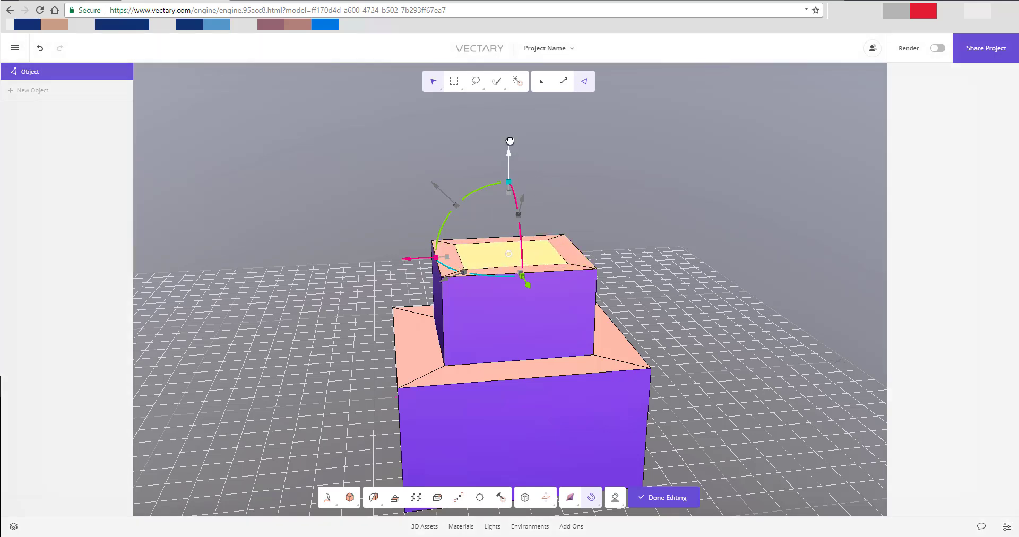
left_click_drag(509, 162, 509, 133)
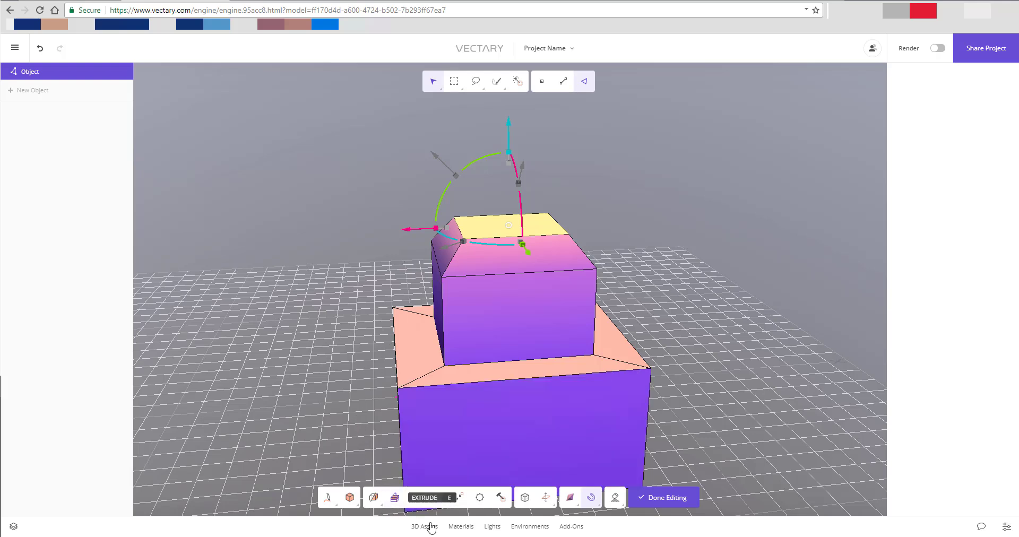
left_click(394, 499)
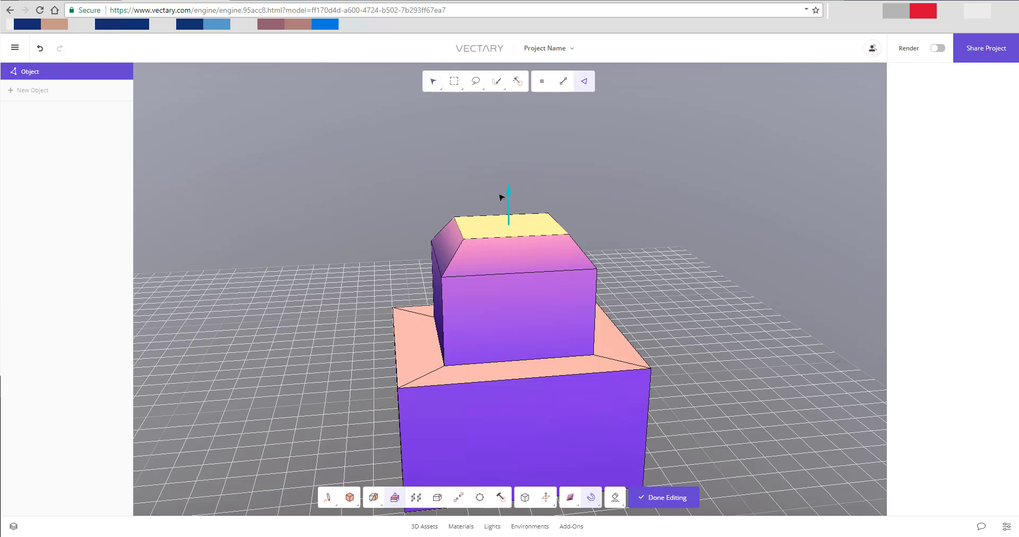
left_click_drag(510, 192, 513, 131)
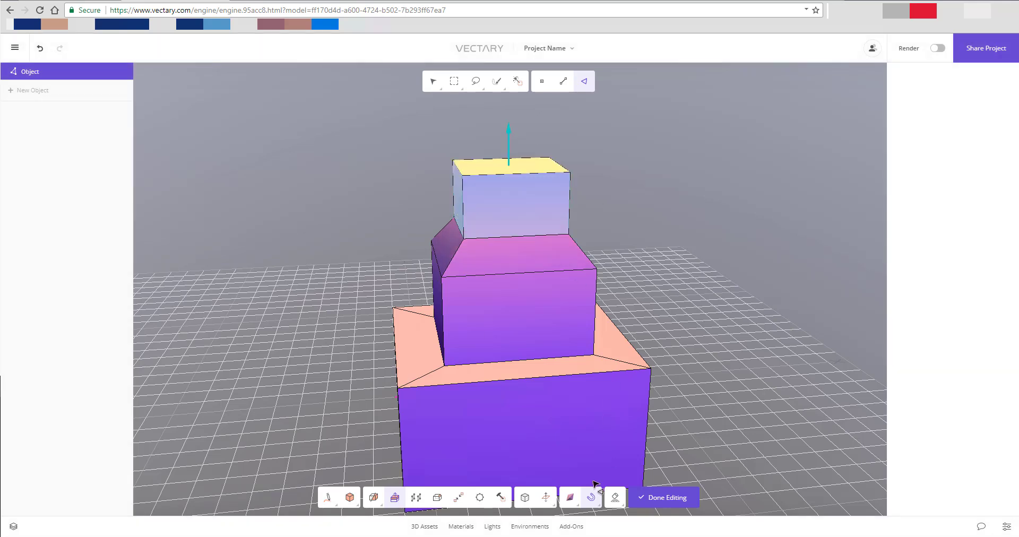
mouse_move(592, 501)
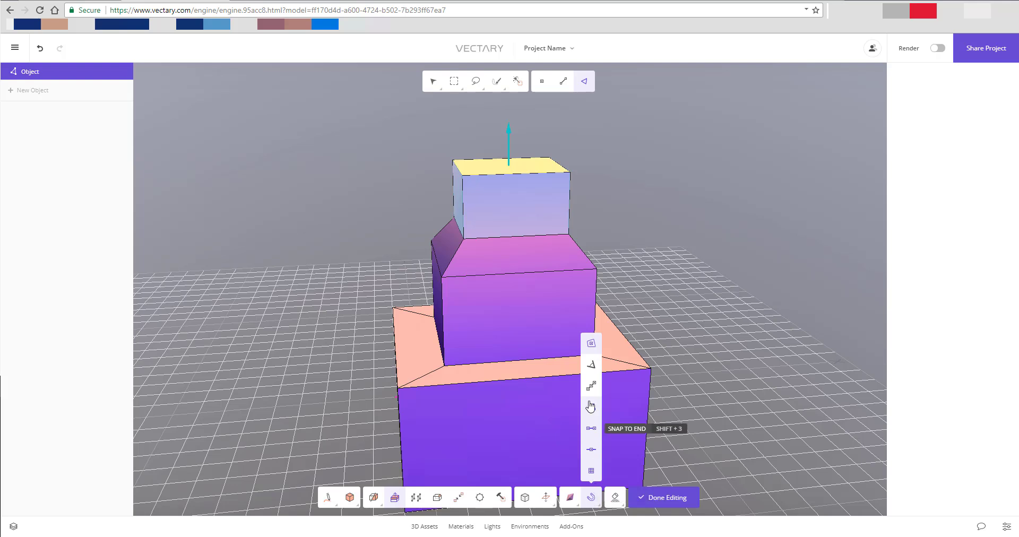
mouse_move(590, 385)
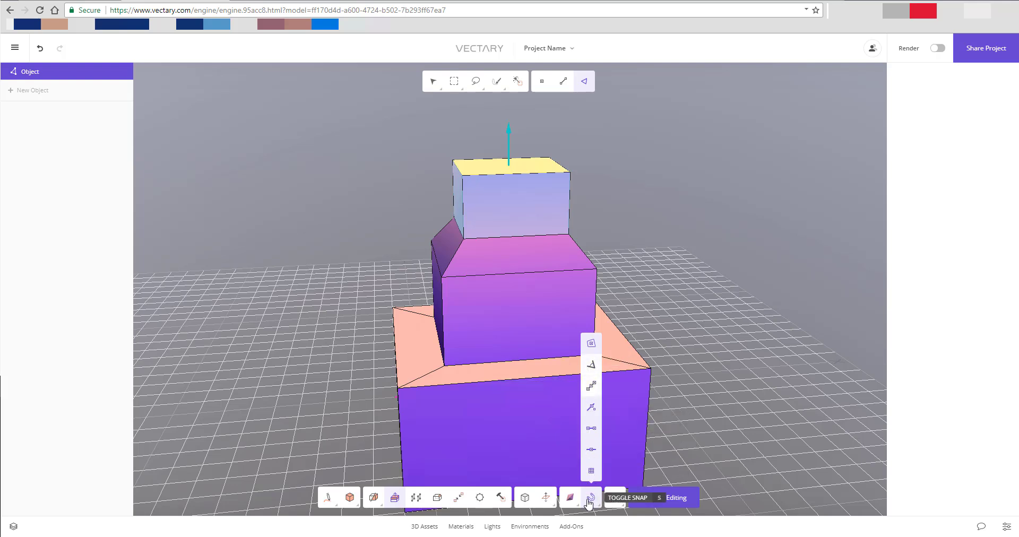
Select the whole mesh, then only the stack's top face, and choose the alternate Cut mode
mouse_move(544, 505)
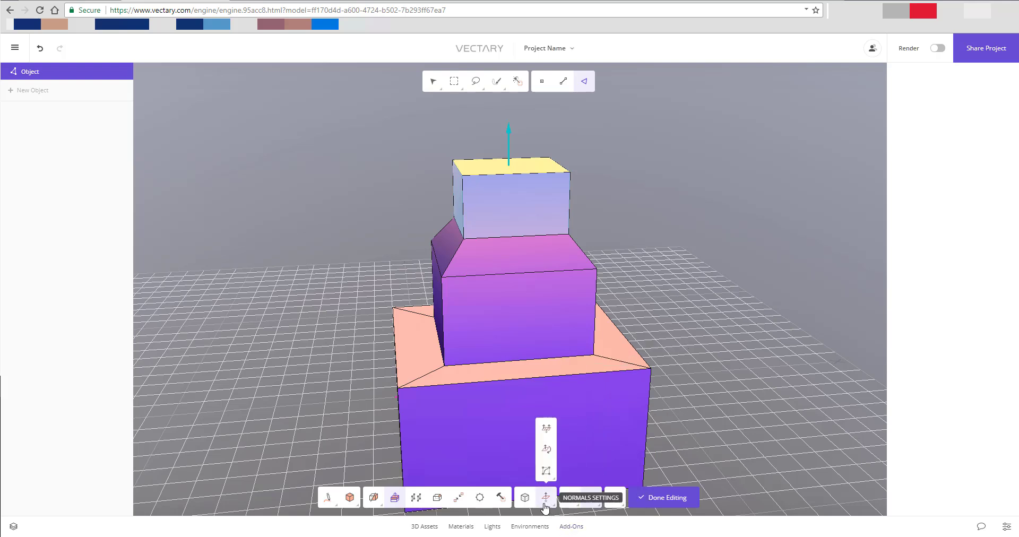
left_click(503, 498)
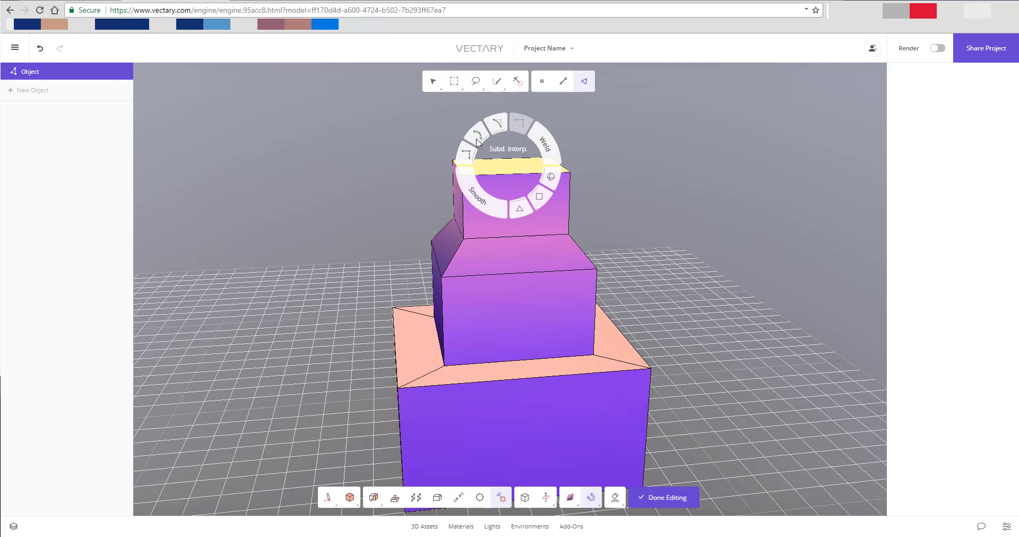
key("ctrl+a")
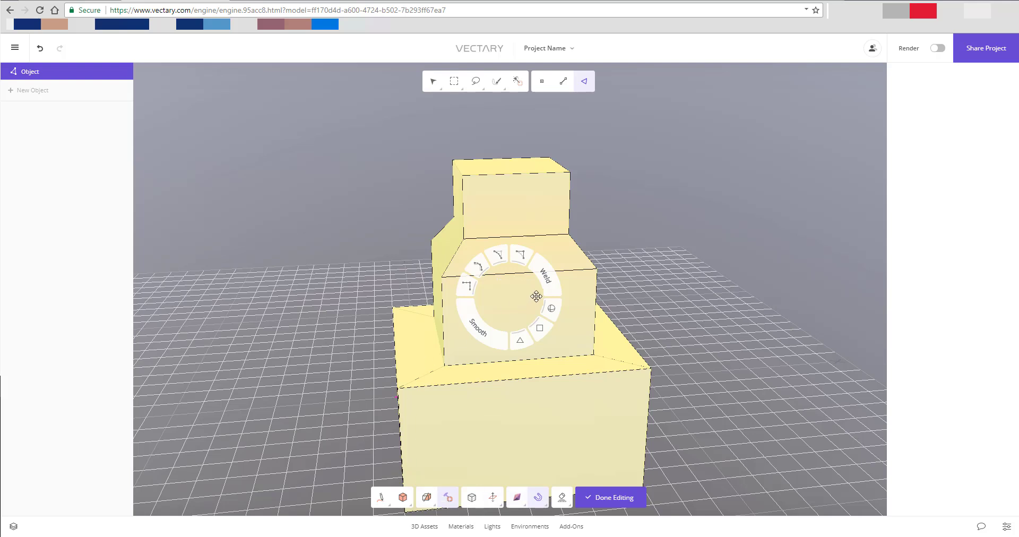
mouse_move(403, 497)
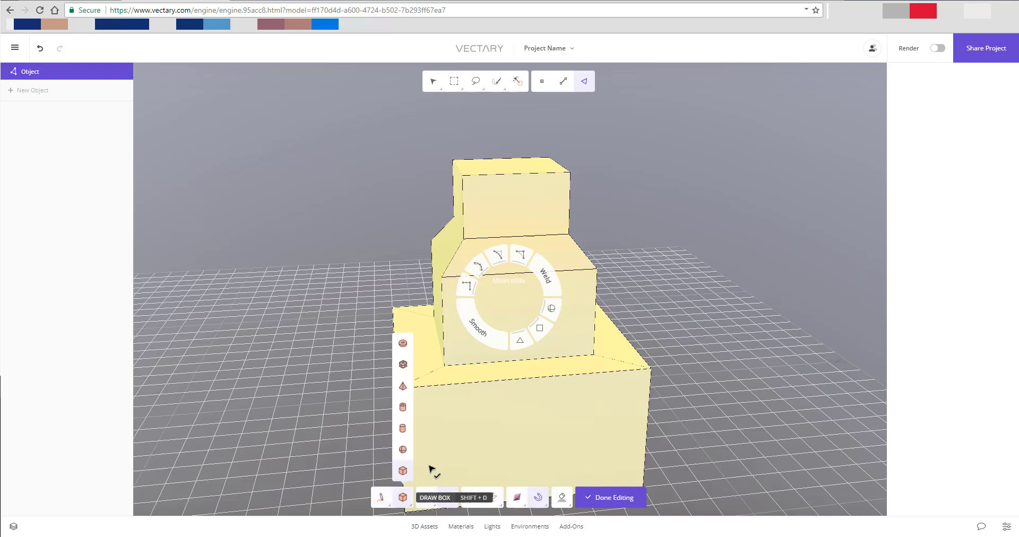
key("Escape")
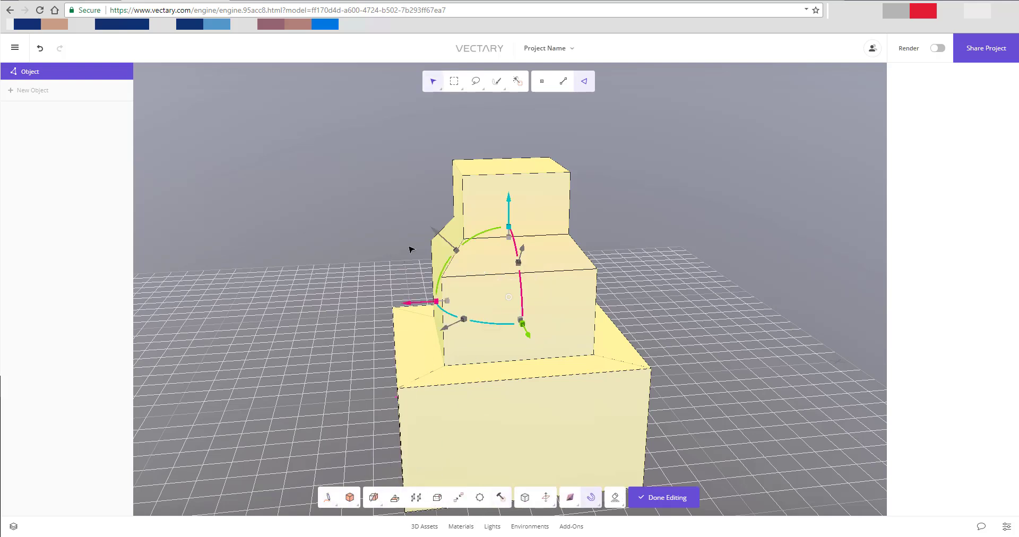
left_click(522, 174)
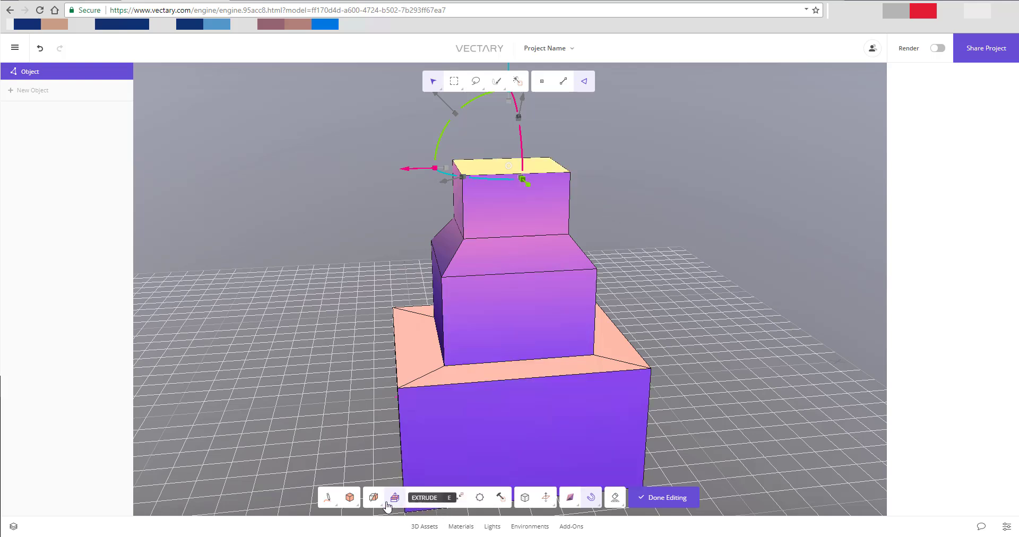
mouse_move(375, 493)
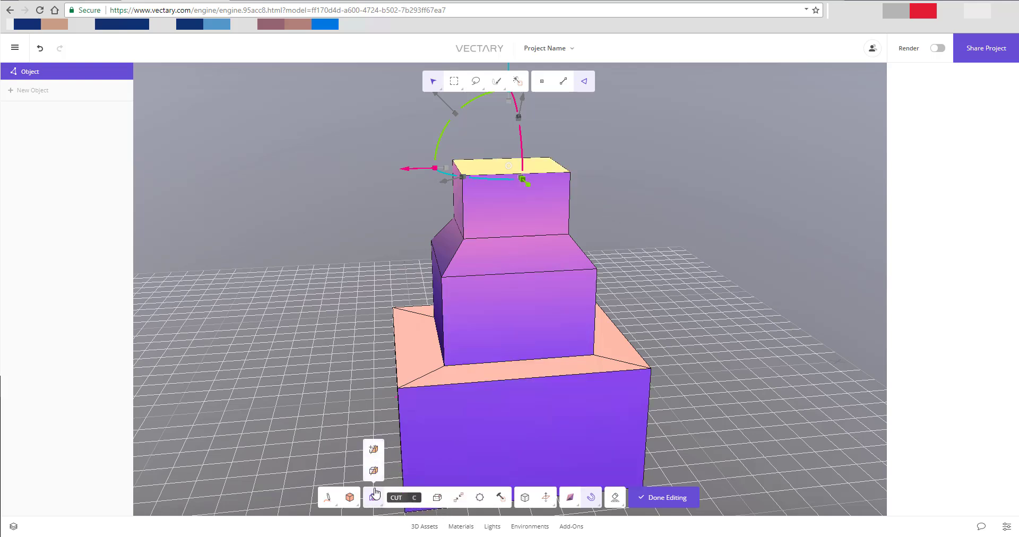
left_click(374, 470)
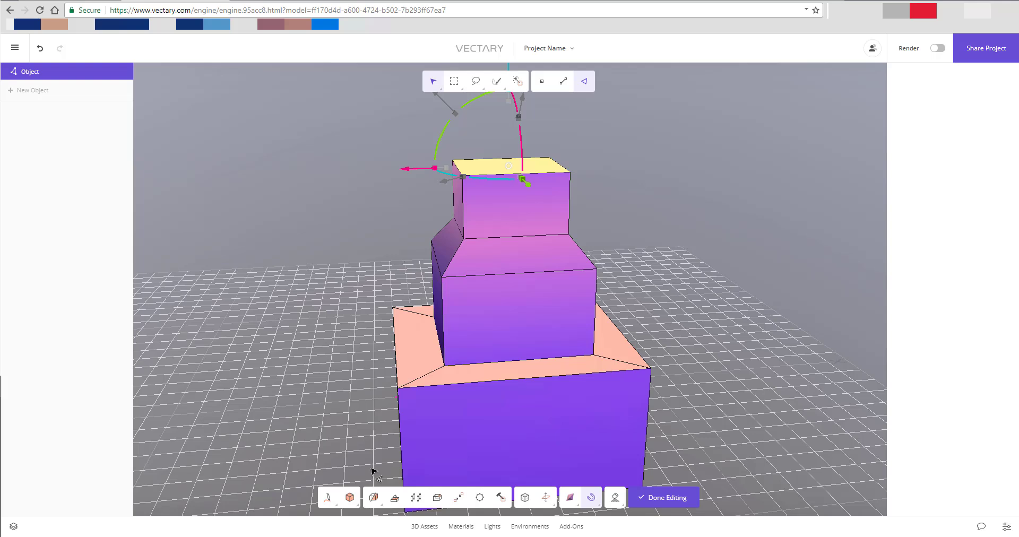
mouse_move(380, 498)
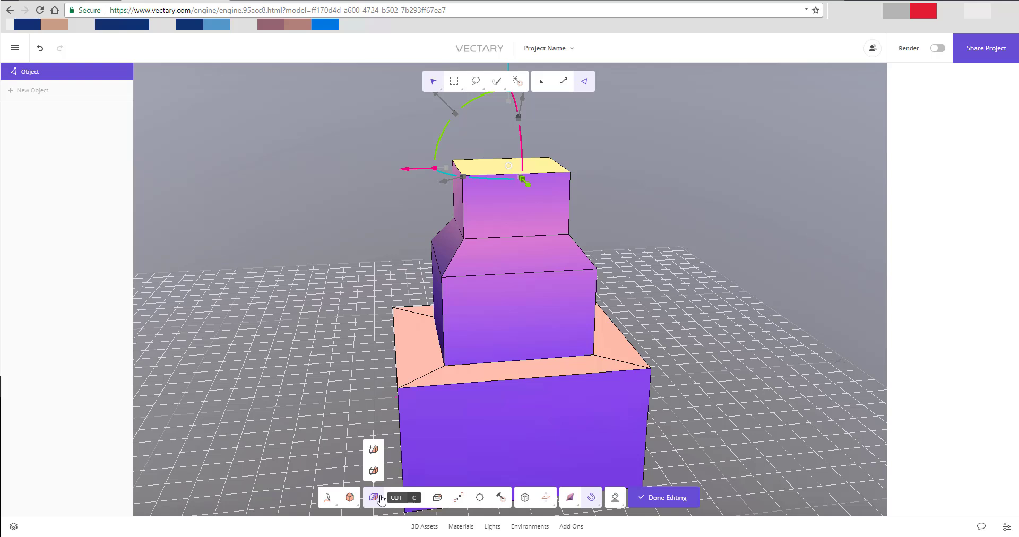
Cut two horizontal bands and one vertical edge into the bottom box
left_click(380, 499)
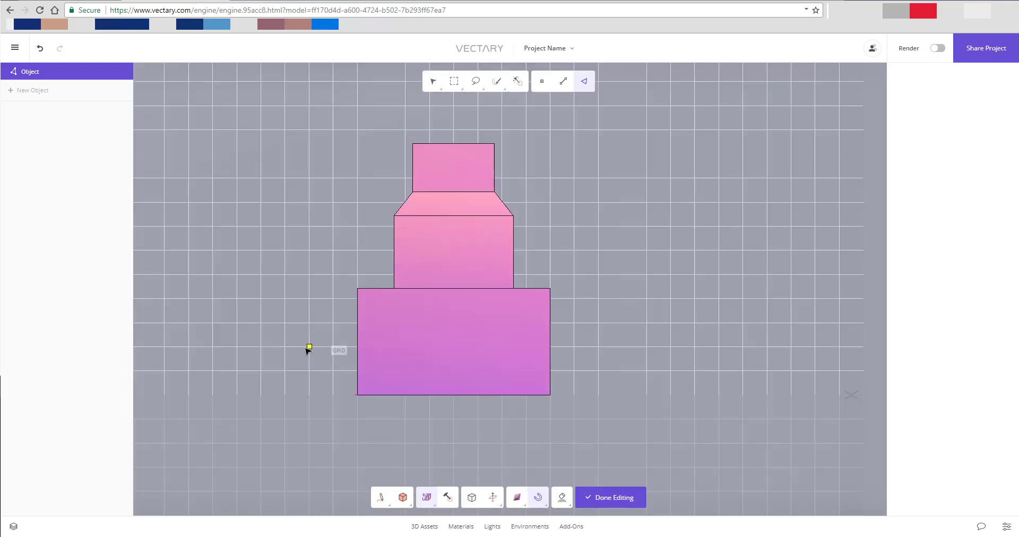
left_click(585, 353)
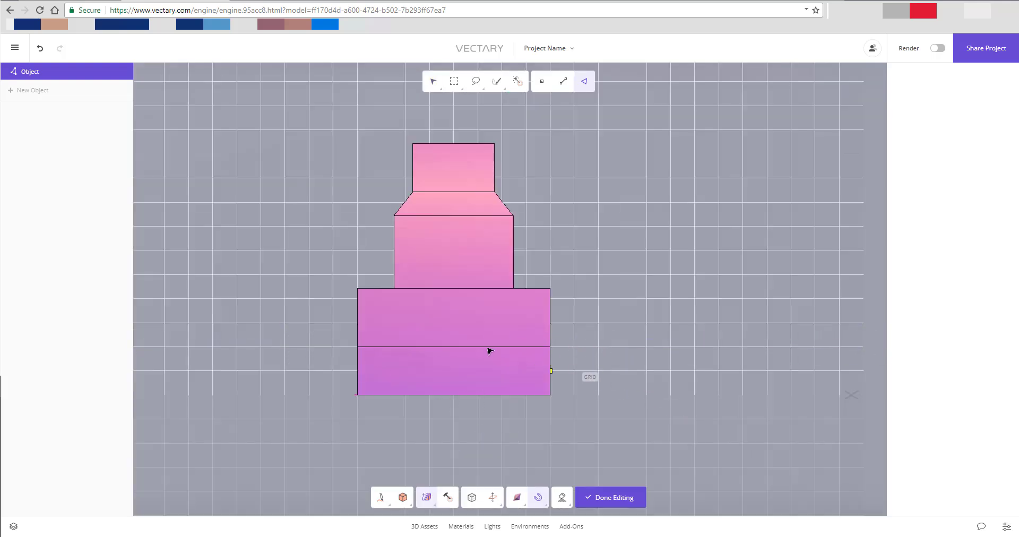
scroll(425, 326, "up", 2)
scroll(424, 326, "up", 1)
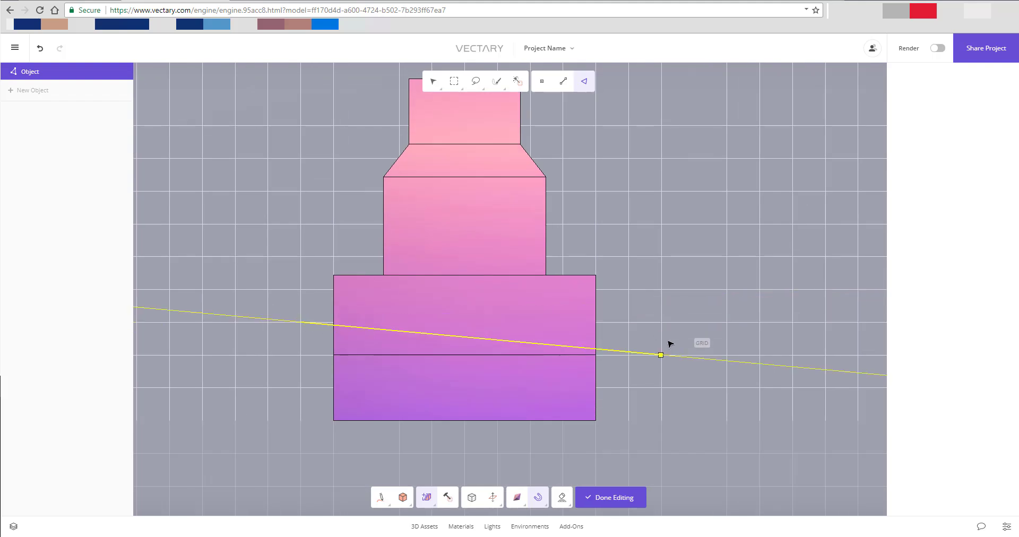
left_click(670, 317)
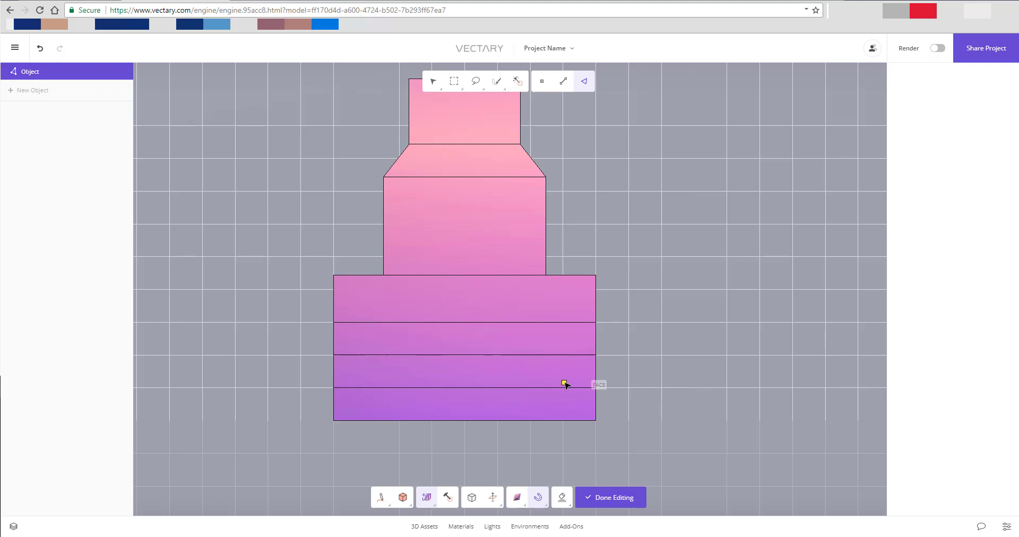
scroll(566, 384, "up", 2)
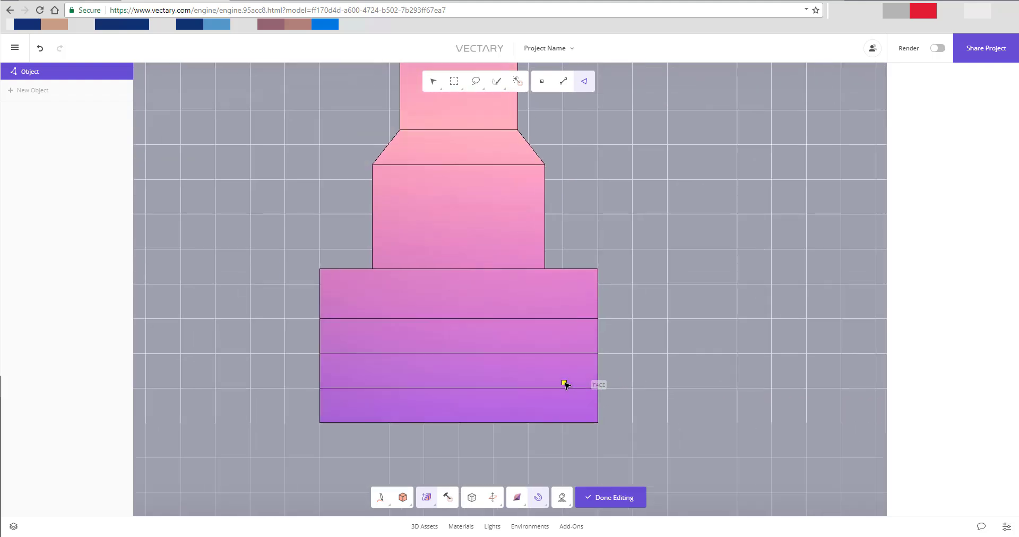
left_click(558, 468)
scroll(455, 423, "down", 4)
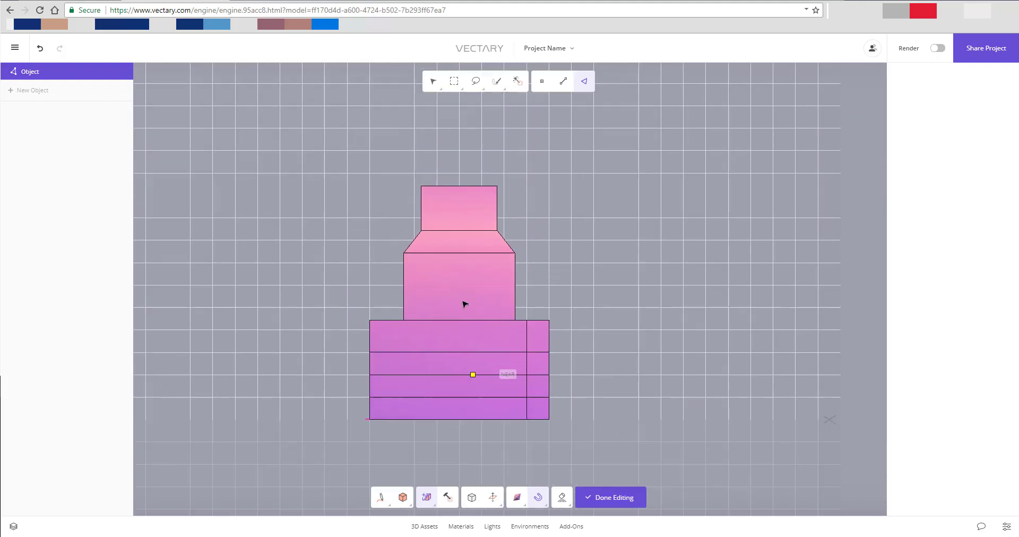
Cut five vertical edges through all three tiers, spaced from left to right
left_click(464, 185)
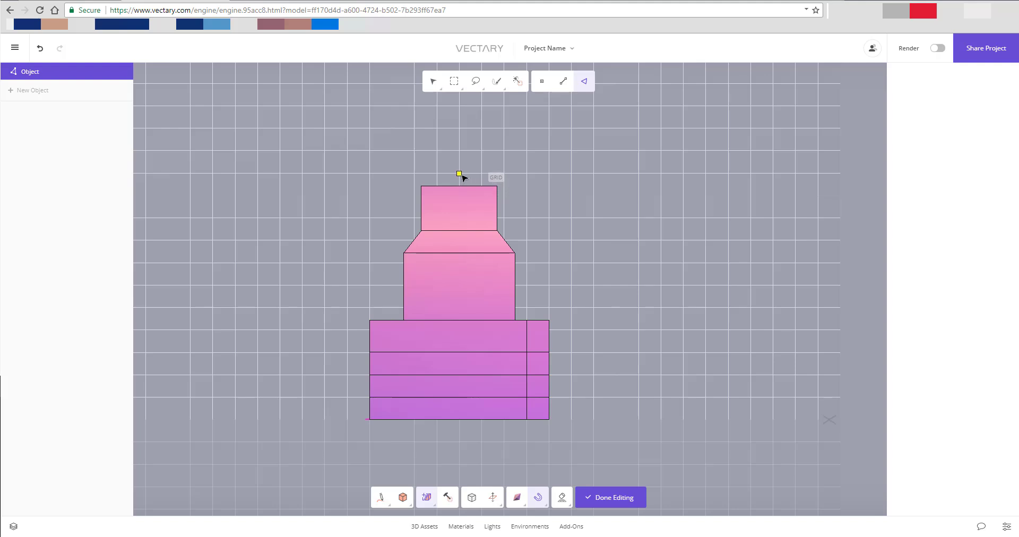
left_click(461, 435)
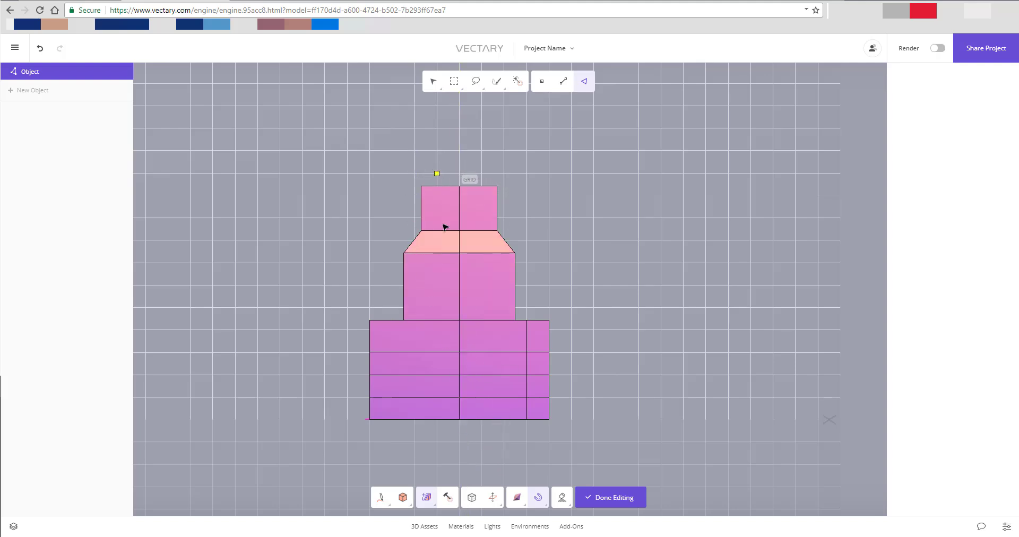
left_click(437, 180)
left_click(434, 431)
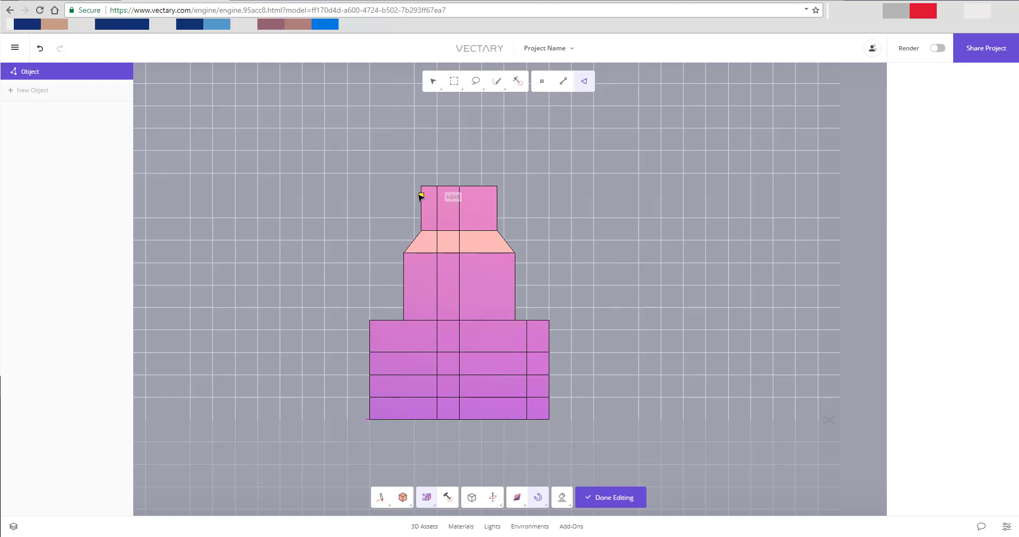
left_click(416, 175)
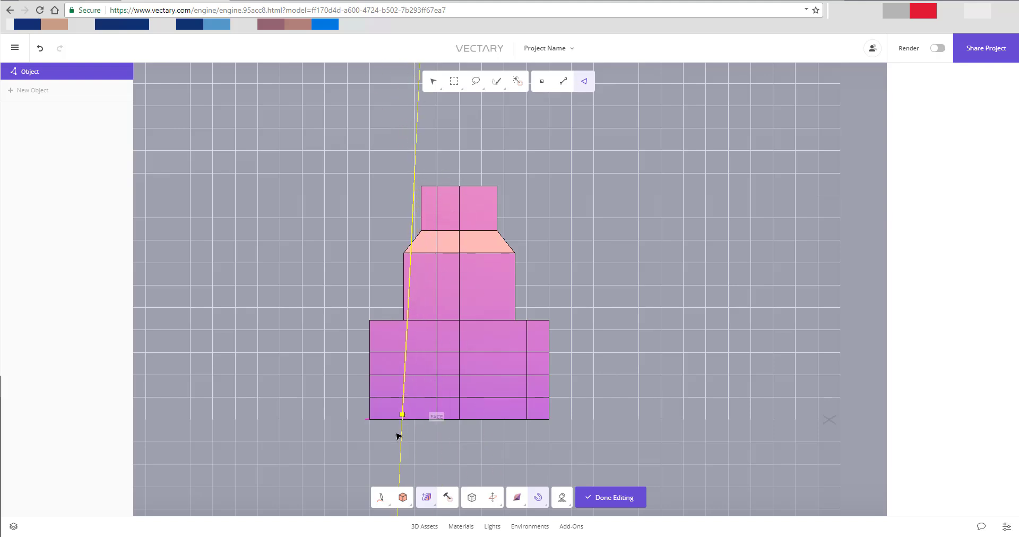
left_click(415, 441)
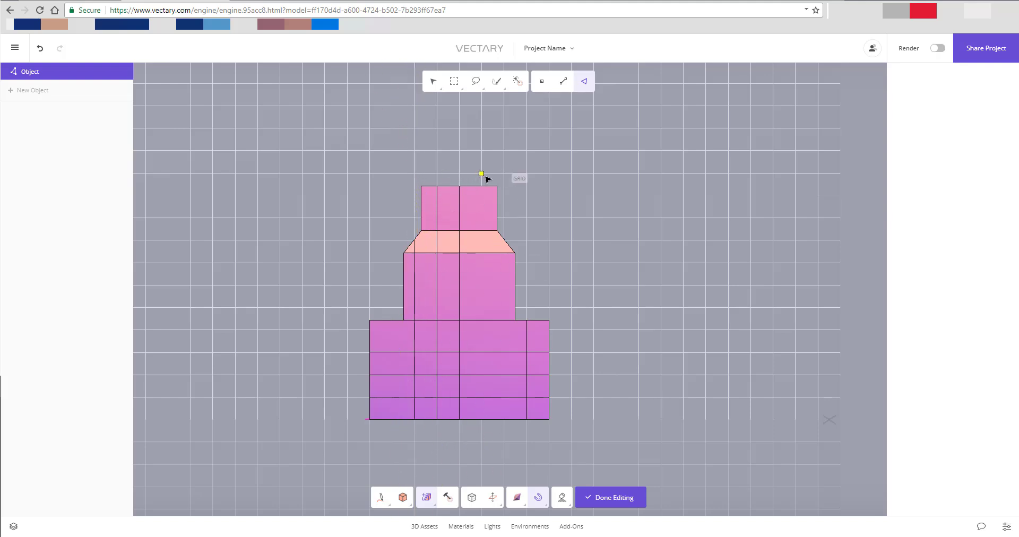
left_click(484, 181)
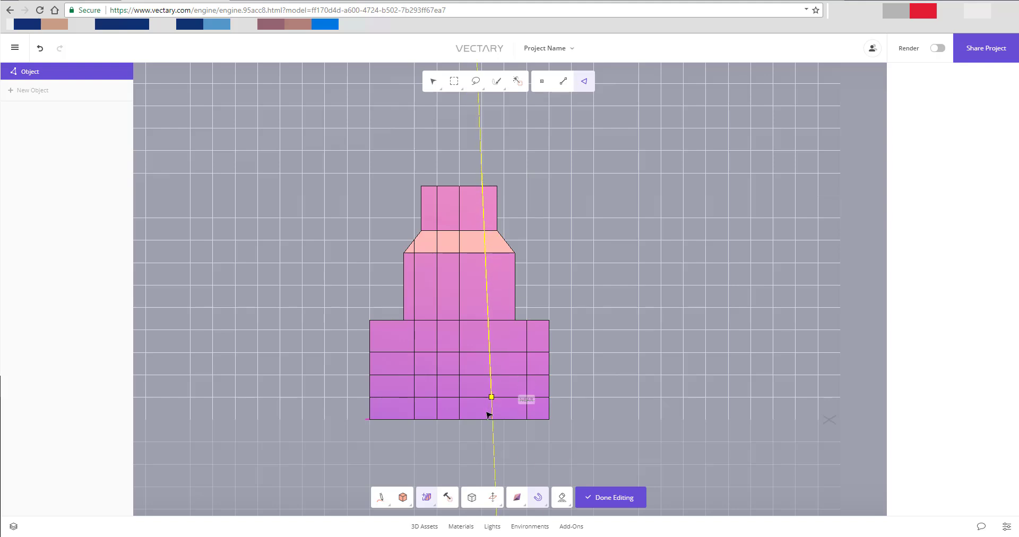
left_click(482, 439)
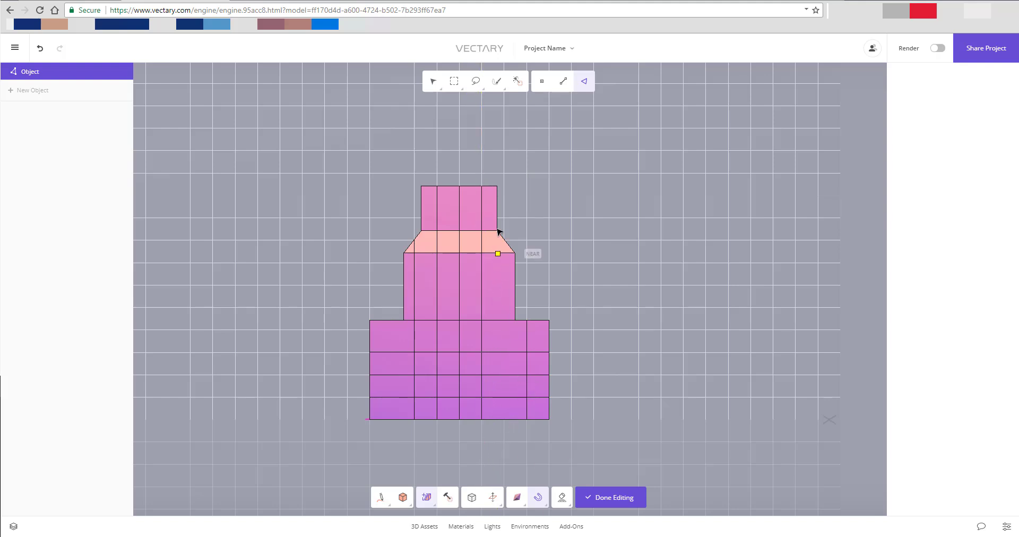
left_click(505, 170)
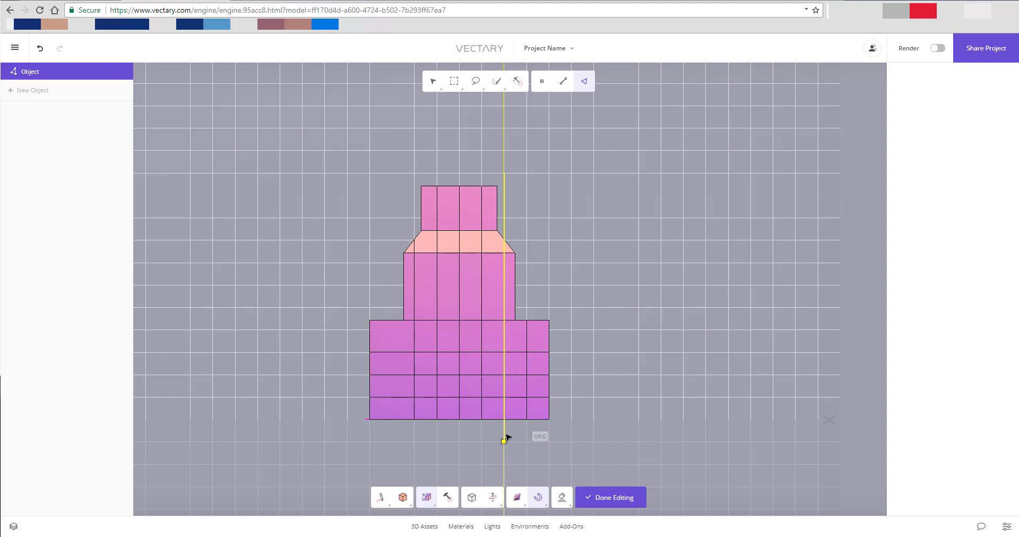
left_click(504, 440)
scroll(446, 354, "up", 5)
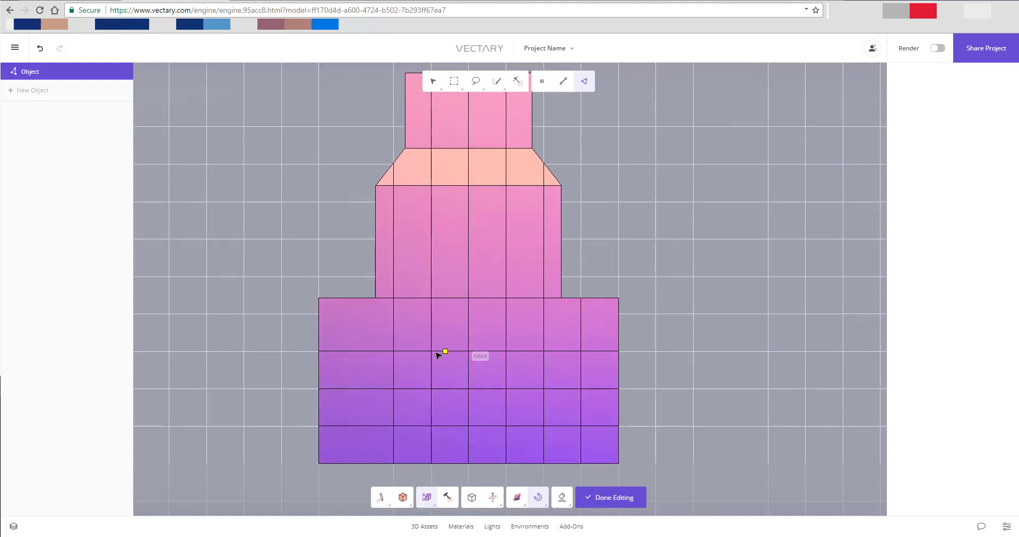
Cut four horizontal lines: at the base's top and three across the middle tier
left_click(285, 319)
left_click(664, 318)
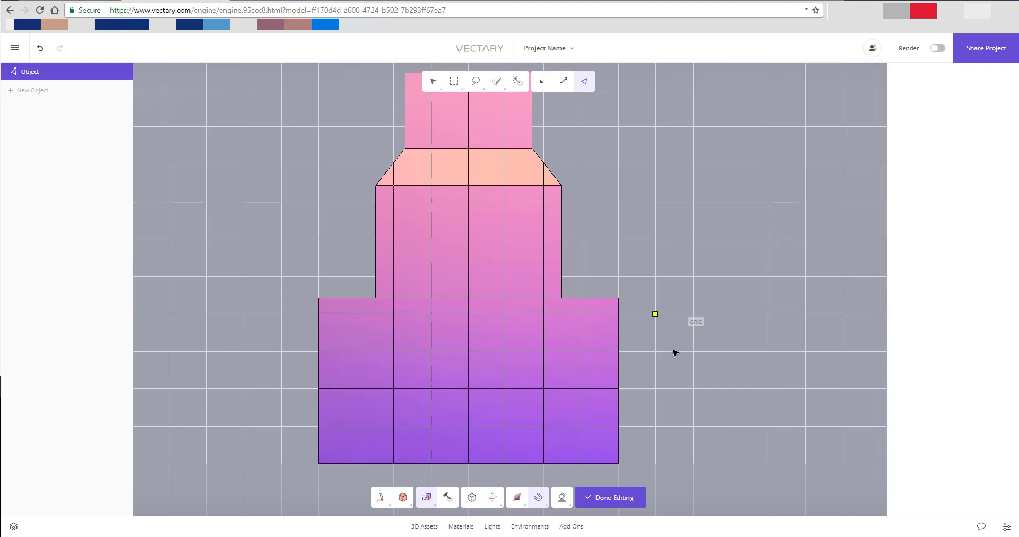
left_click(332, 271)
left_click(649, 272)
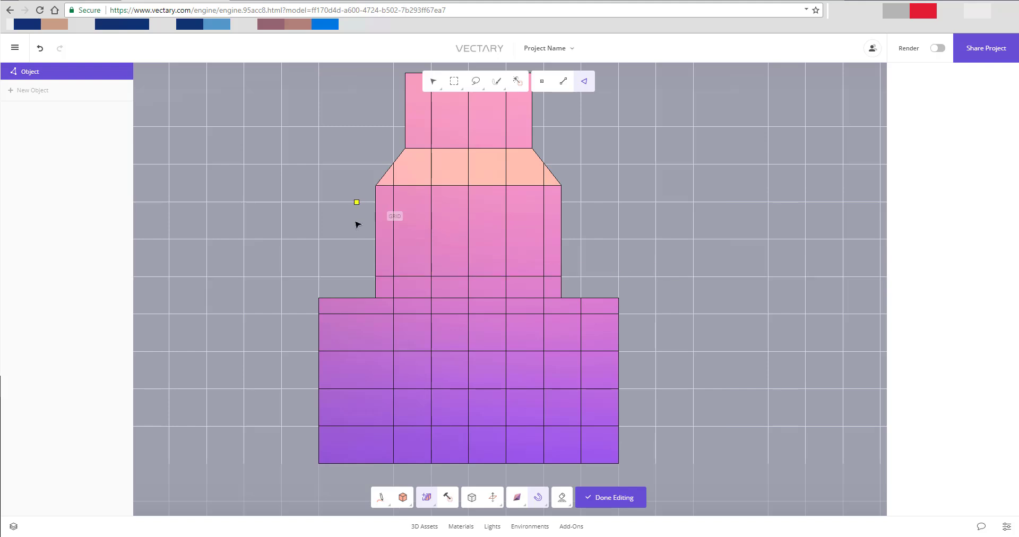
left_click(314, 237)
left_click(593, 248)
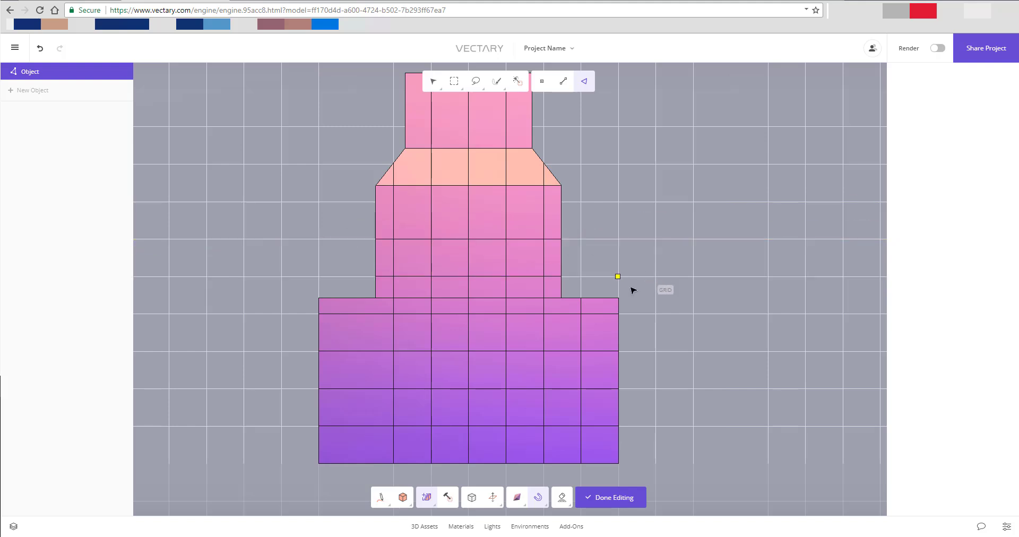
left_click(318, 203)
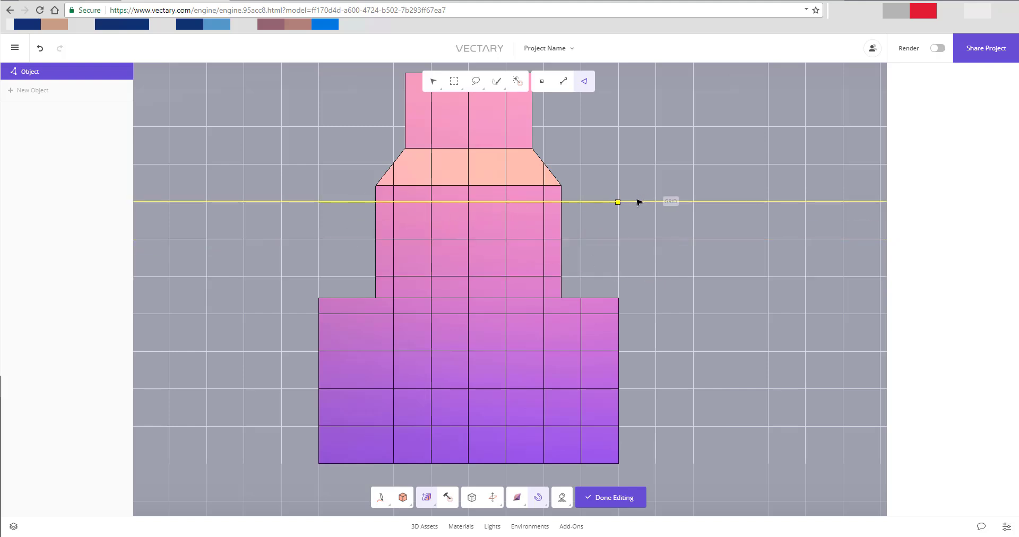
left_click(638, 203)
Cut across the top box and tapered section, then switch to face selection and deselect
left_click(350, 126)
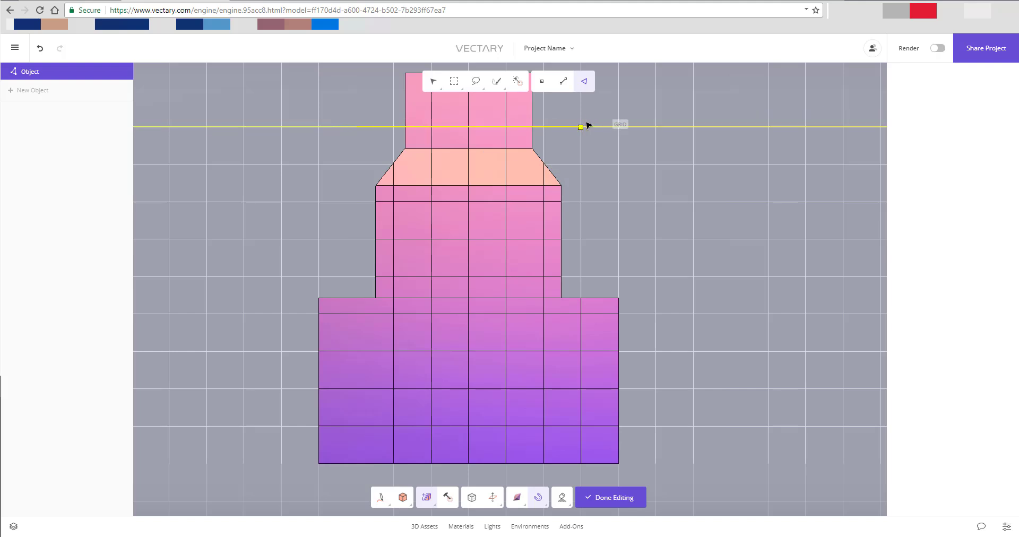
left_click(587, 125)
left_click(319, 164)
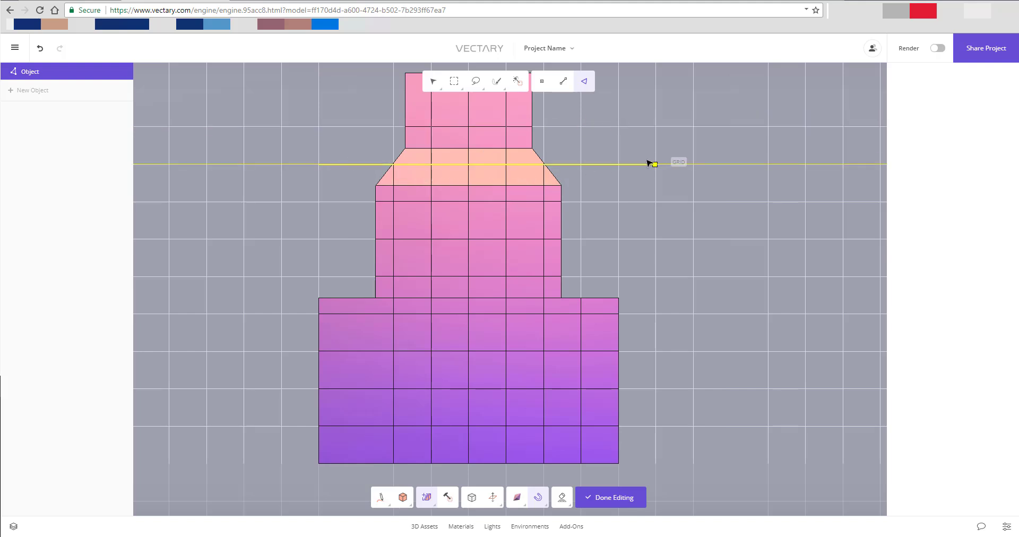
left_click(649, 164)
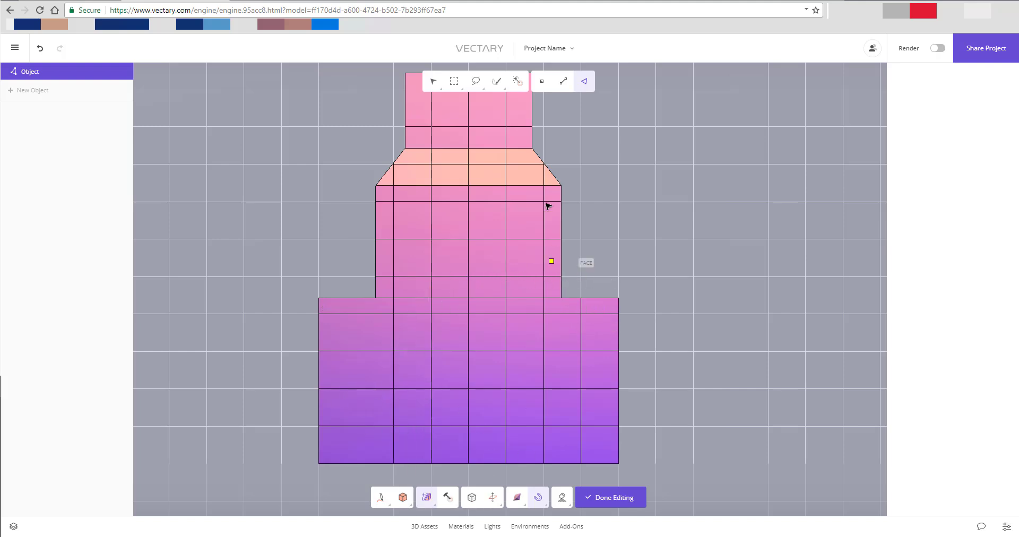
left_click(584, 82)
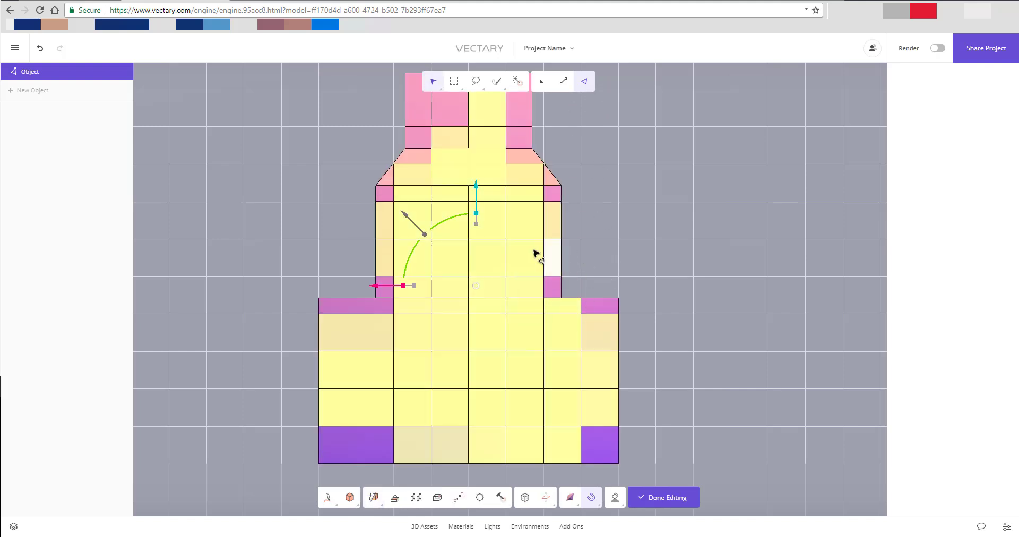
left_click(600, 256)
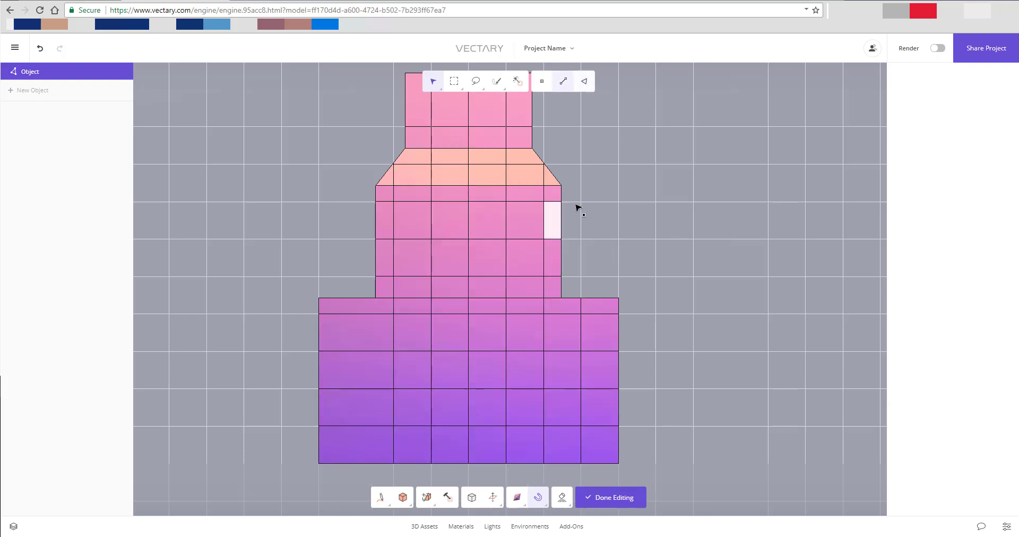
left_click_drag(639, 203, 503, 284)
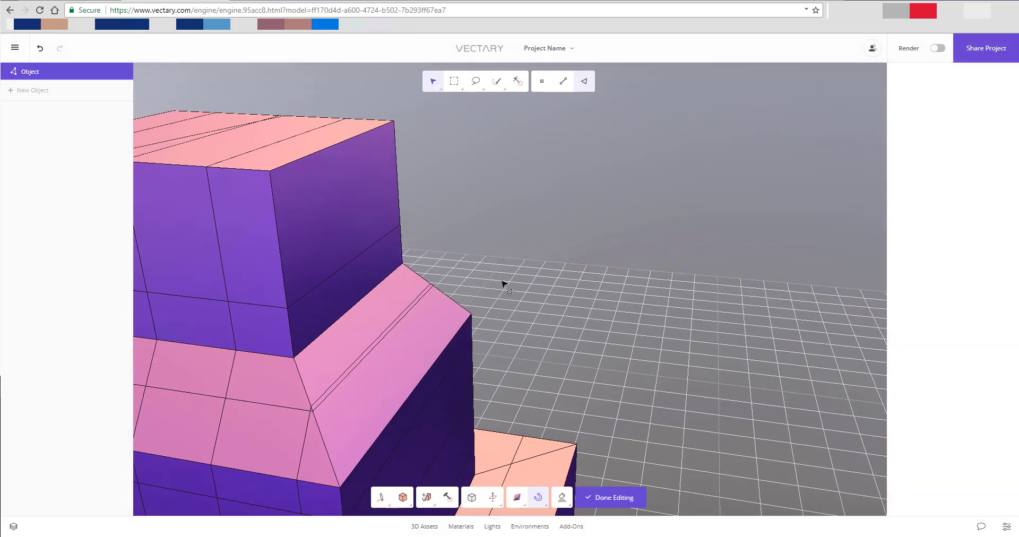
scroll(616, 235, "down", 3)
scroll(616, 236, "down", 2)
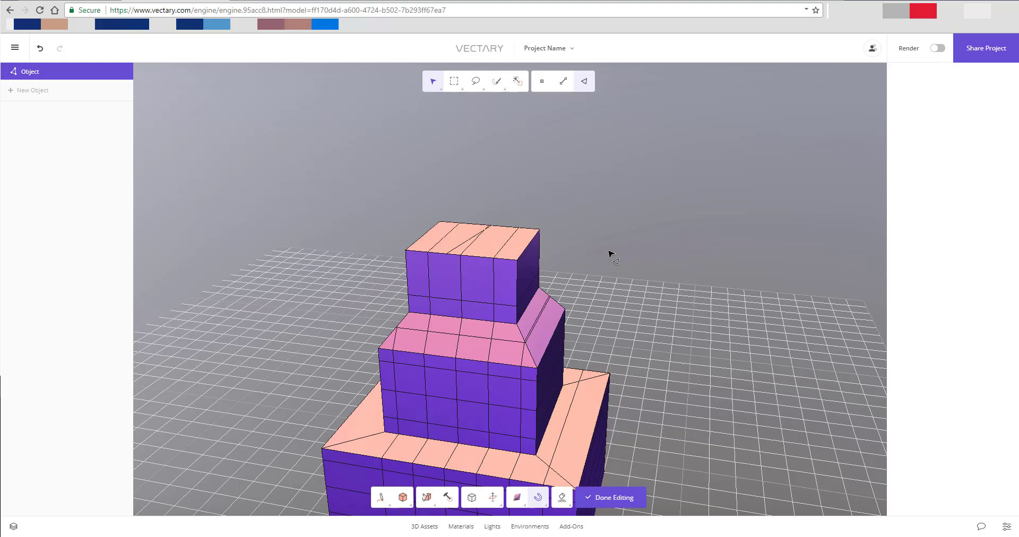
left_click_drag(610, 255, 626, 153)
scroll(527, 193, "up", 5)
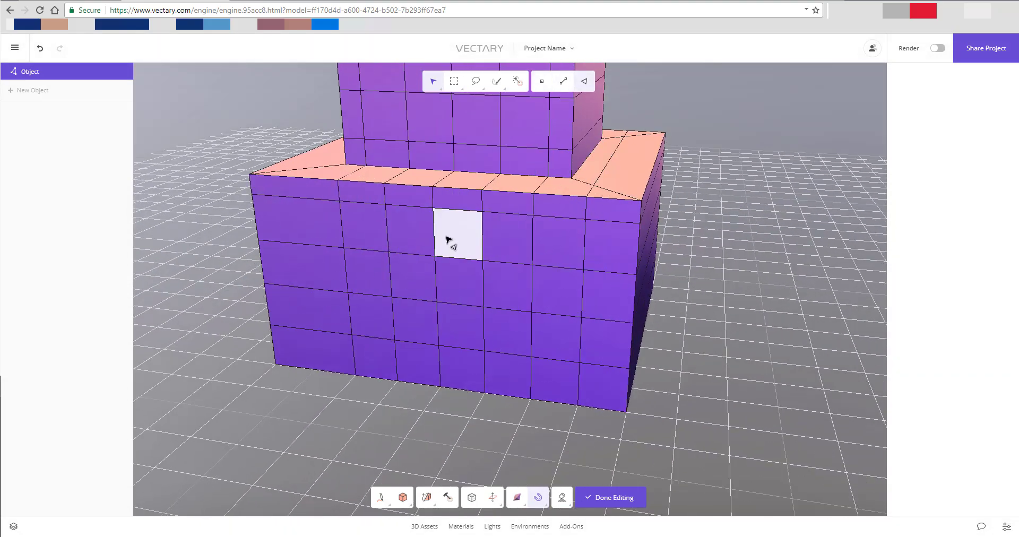
left_click(453, 241)
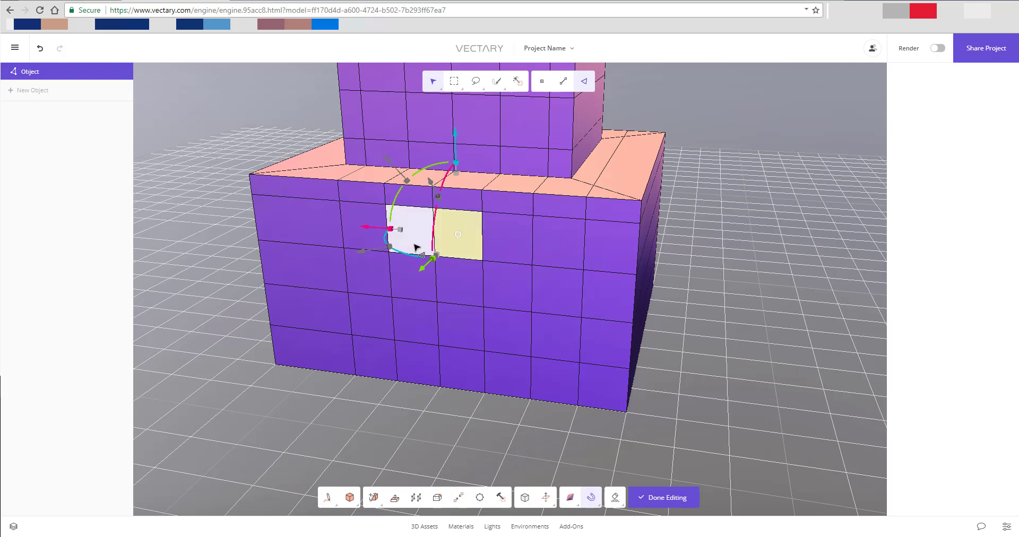
left_click(417, 248, "shift")
left_click(366, 233, "shift")
left_click(370, 281, "shift")
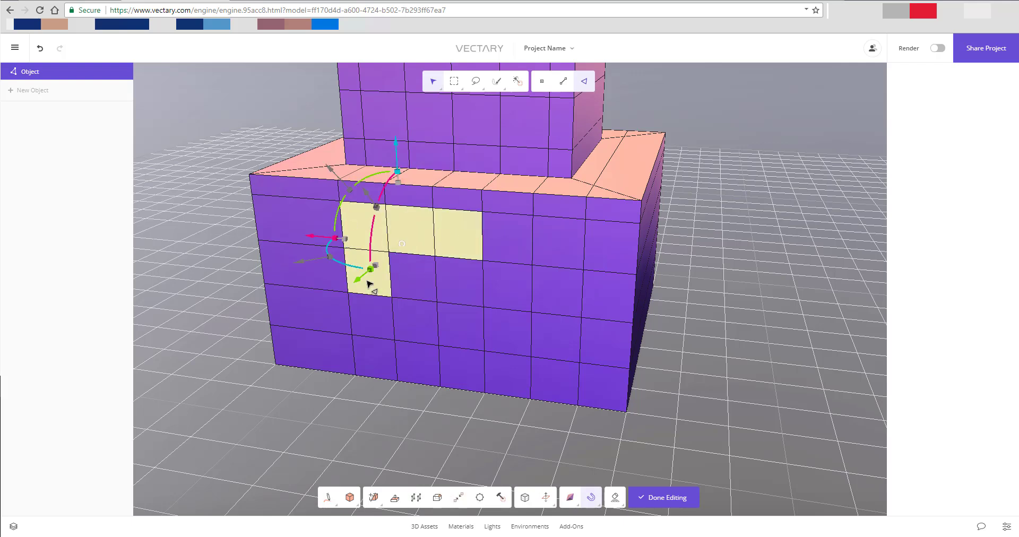
left_click(705, 259)
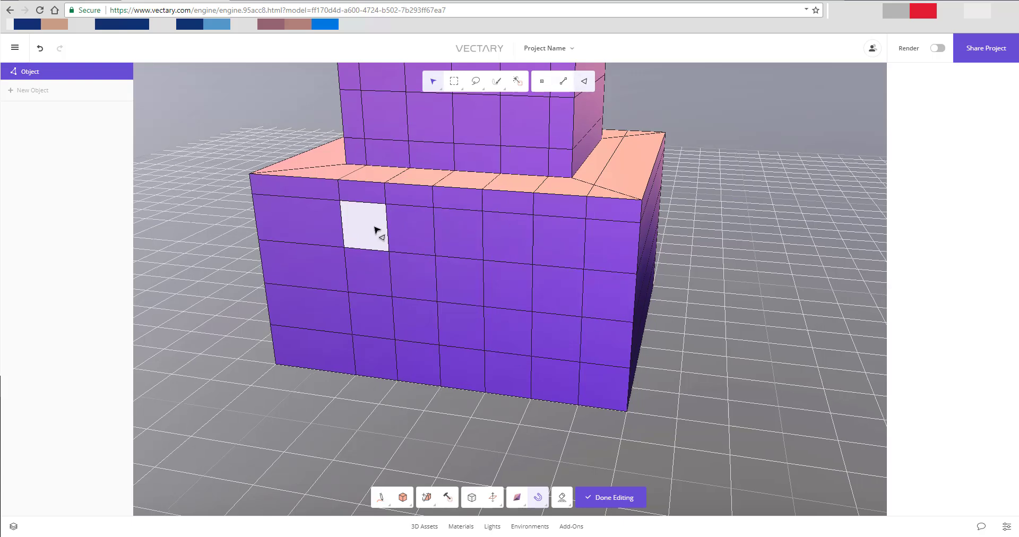
Inspect the gridded mesh from the front and top views, orbiting between them
key("1")
scroll(528, 133, "up", 1)
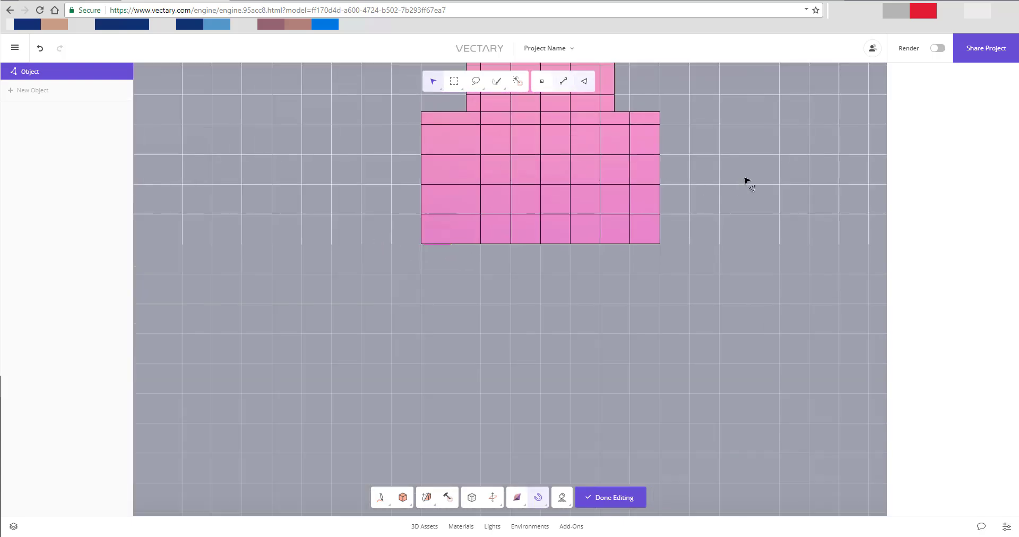
scroll(724, 181, "up", 5)
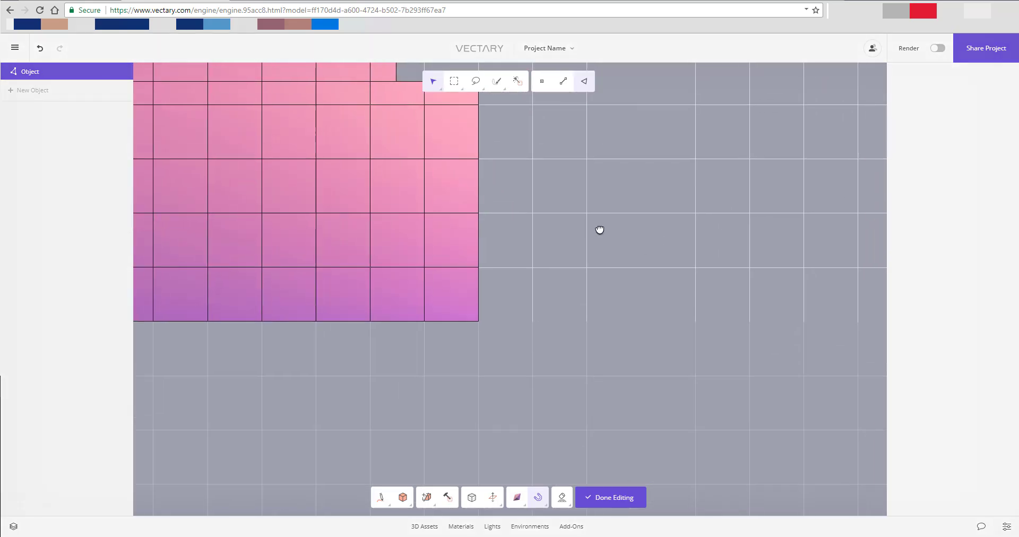
middle_click_drag(605, 258, 839, 380)
right_click_drag(839, 380, 688, 352)
scroll(688, 351, "down", 5)
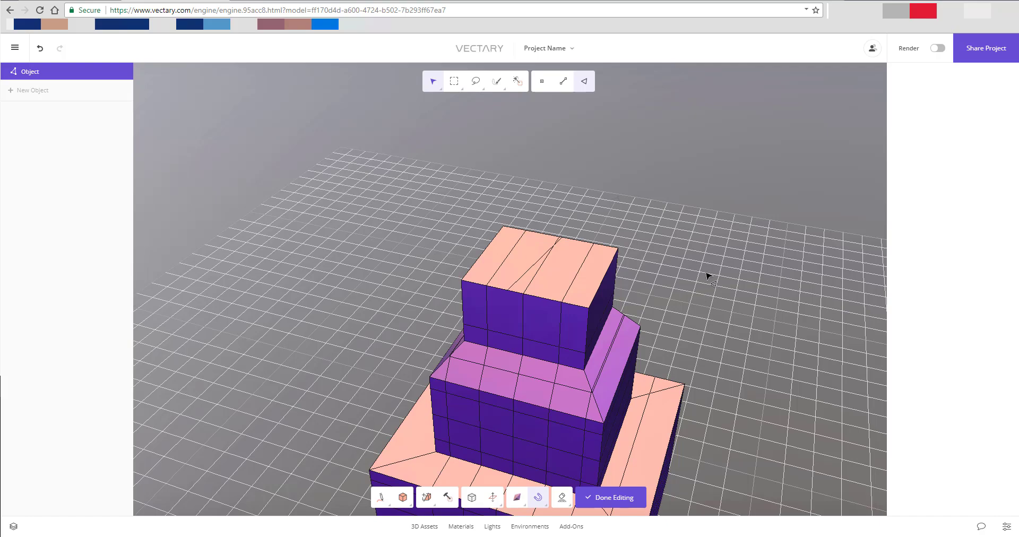
key("7")
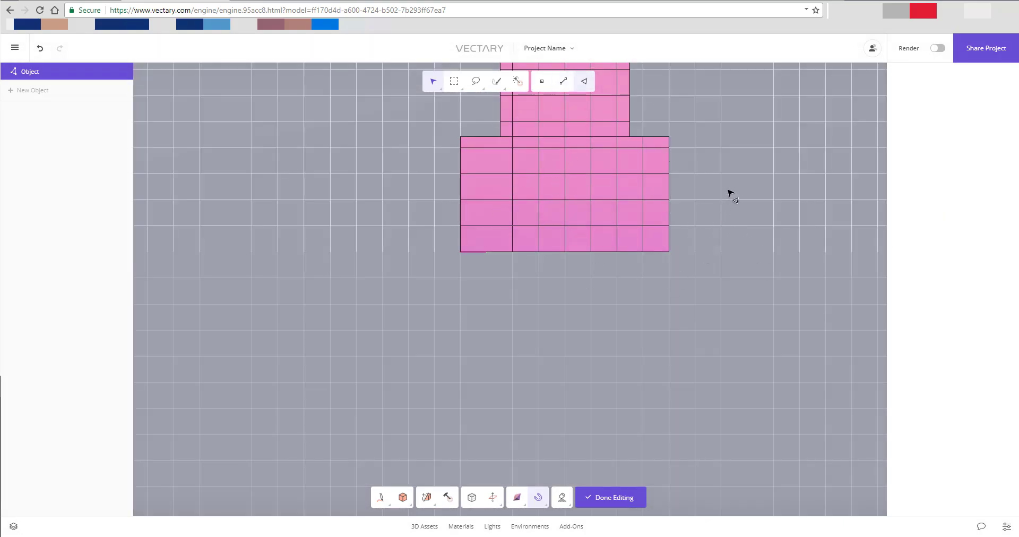
middle_click_drag(720, 212, 703, 294)
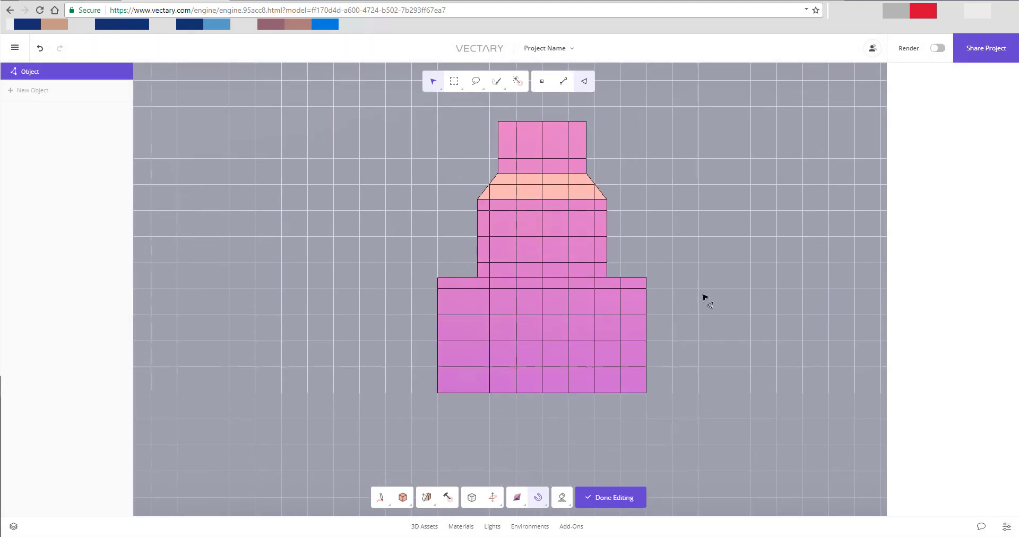
right_click_drag(706, 300, 305, 323)
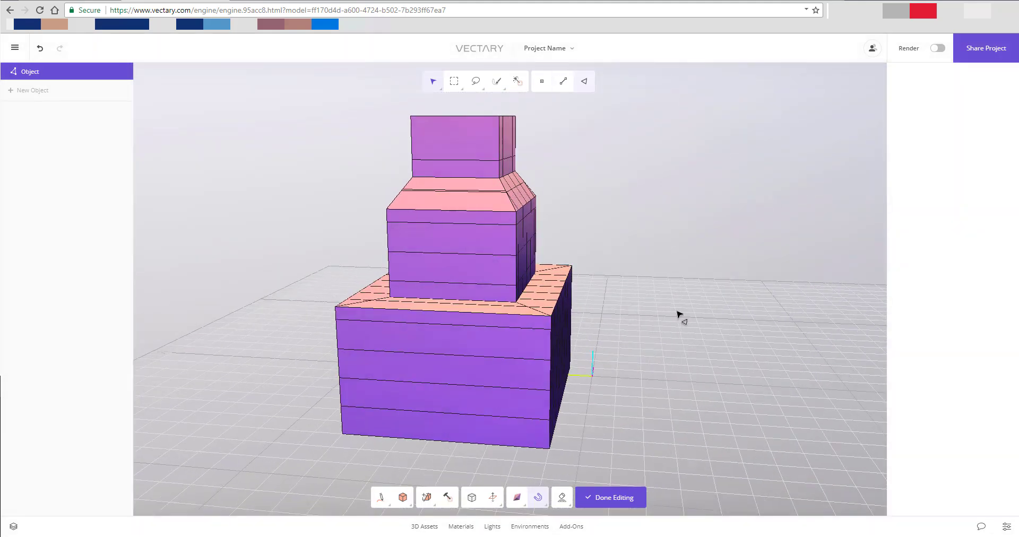
Return to the flat front orthographic view zoomed in on the lower tier
key("1")
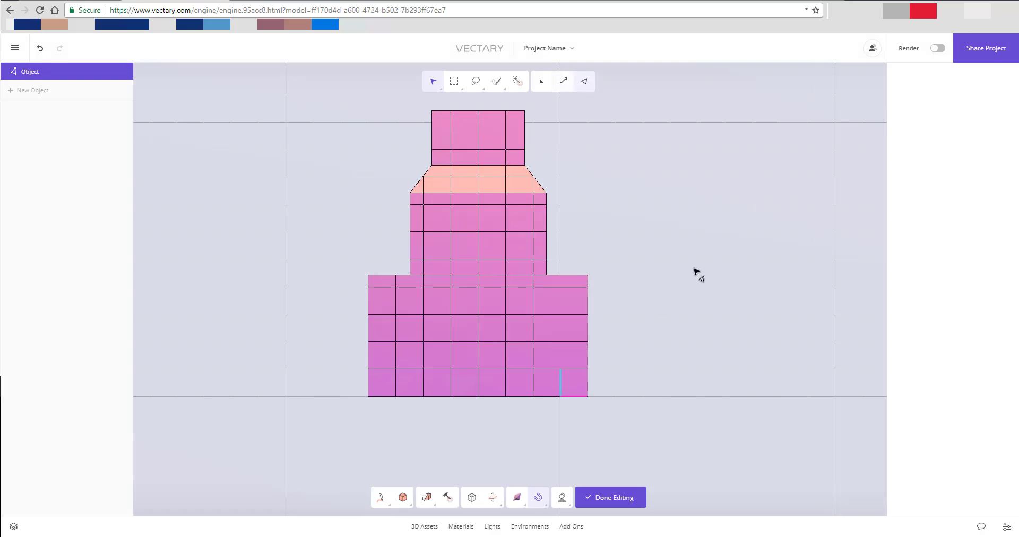
mouse_move(695, 272)
right_mouse_down()
mouse_move(672, 303)
mouse_move(692, 276)
right_mouse_up()
key("1")
scroll(461, 298, "up", 2)
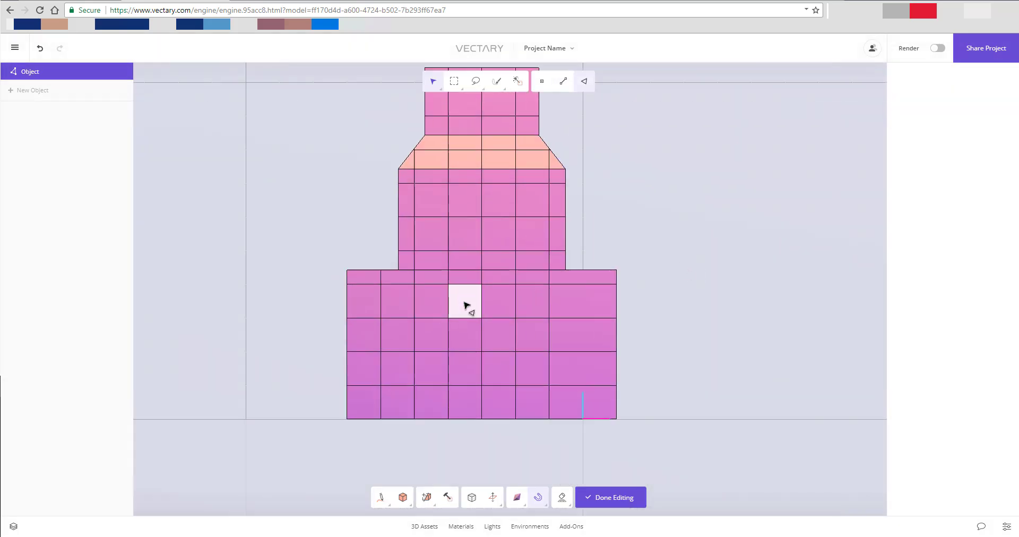
scroll(465, 306, "up", 1)
Select a 3x3 block of faces on the lower tier's front and apply Make Circle
left_click(424, 312)
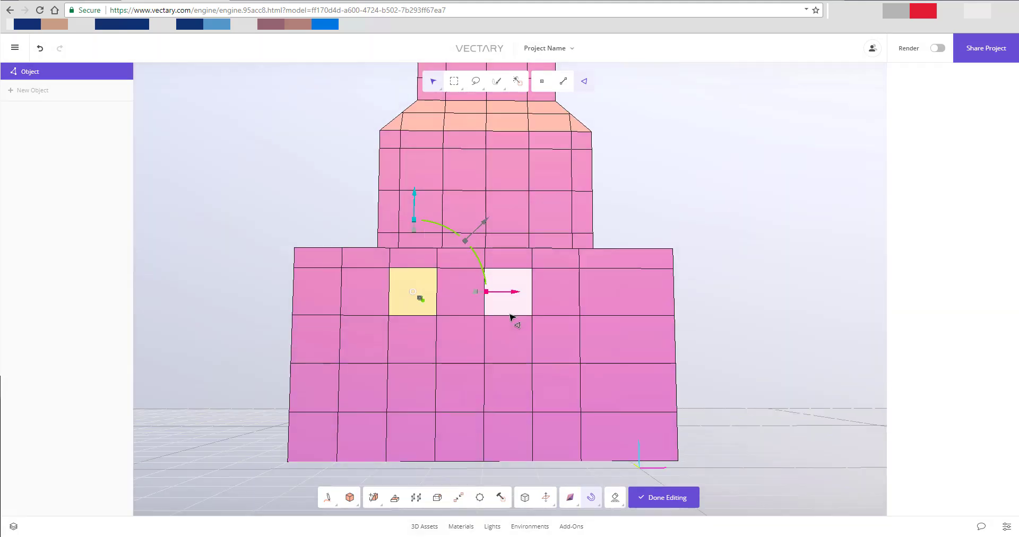
left_click(512, 300, "shift")
left_click(468, 301, "shift")
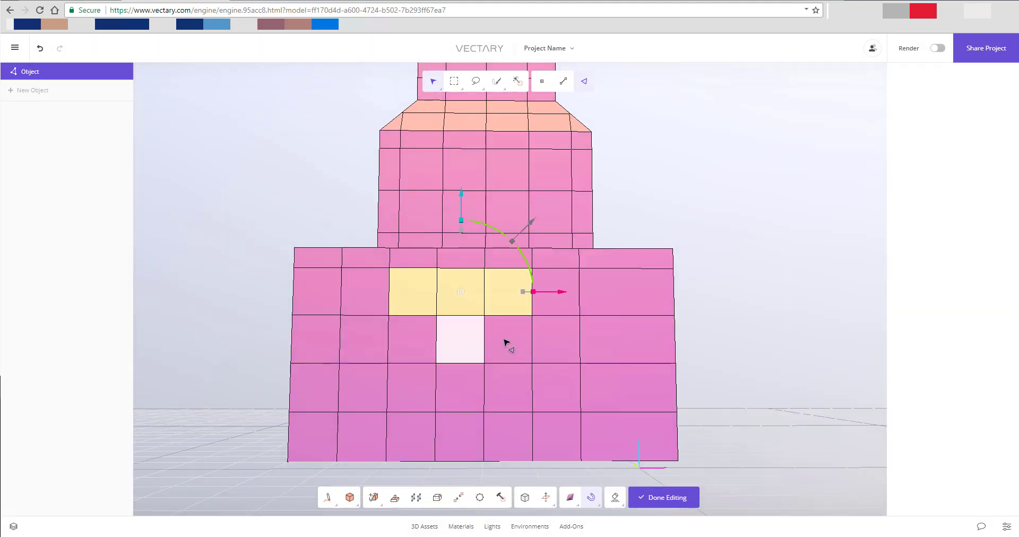
left_click(504, 339, "shift")
left_click(521, 368, "shift")
left_click(462, 387, "shift")
left_click(414, 378, "shift")
left_click(419, 344, "shift")
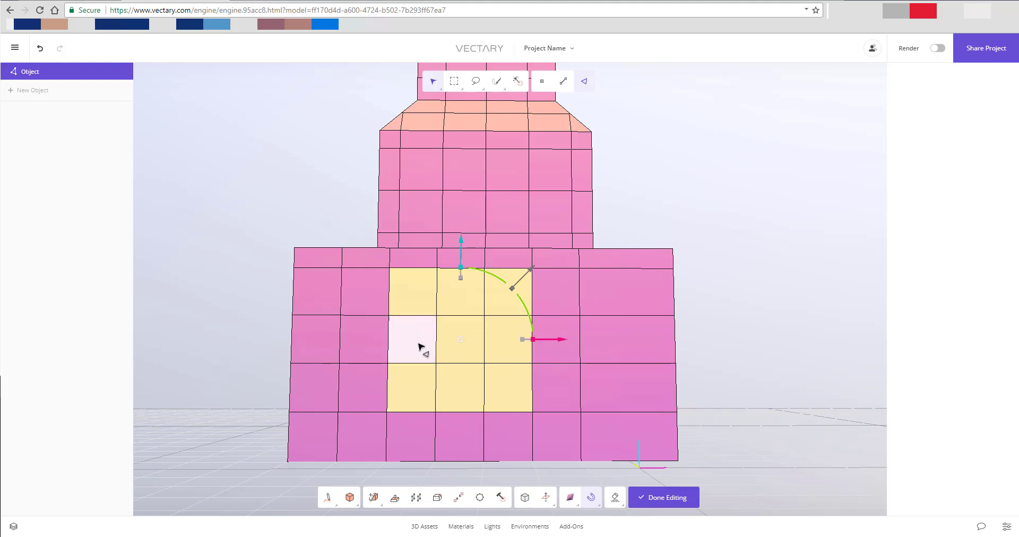
left_click(420, 346, "shift")
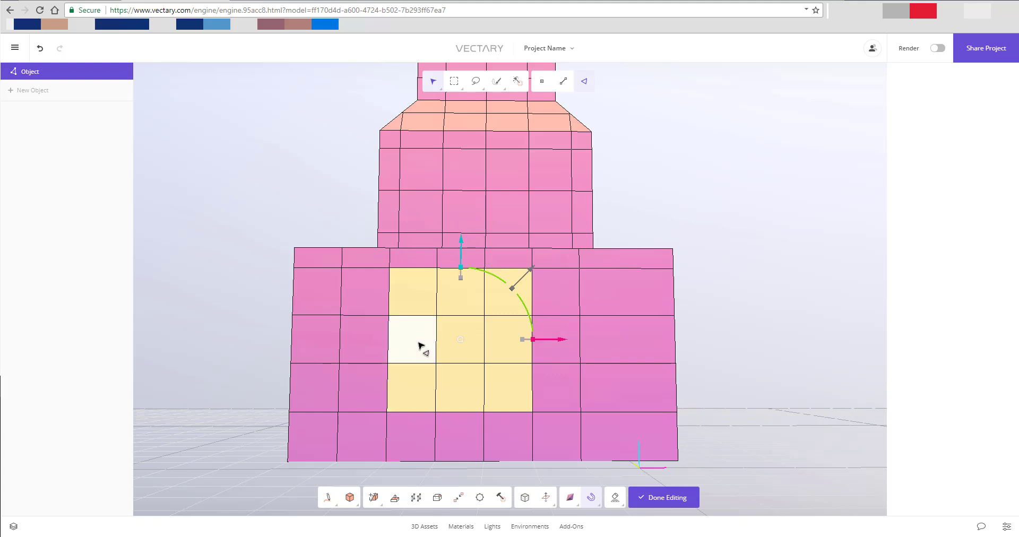
left_click(480, 499)
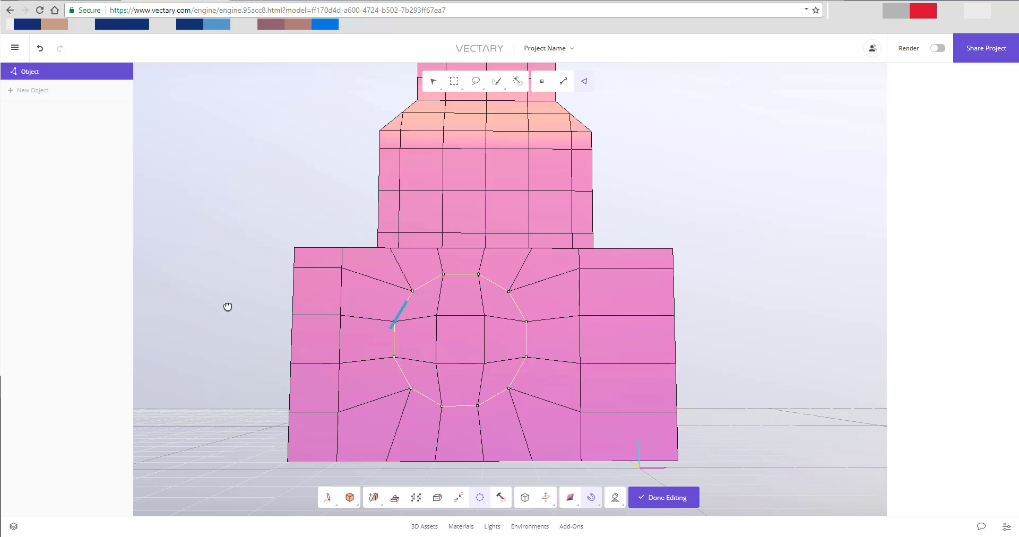
Extrude the circular face outward into a cylindrical protrusion from the lower box
left_click_drag(228, 307, 416, 346)
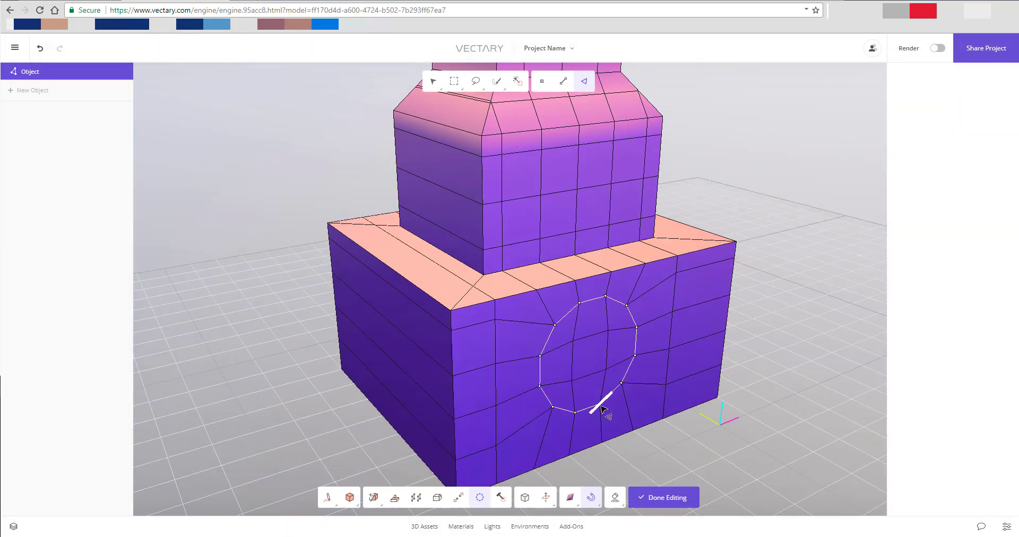
left_click(558, 338)
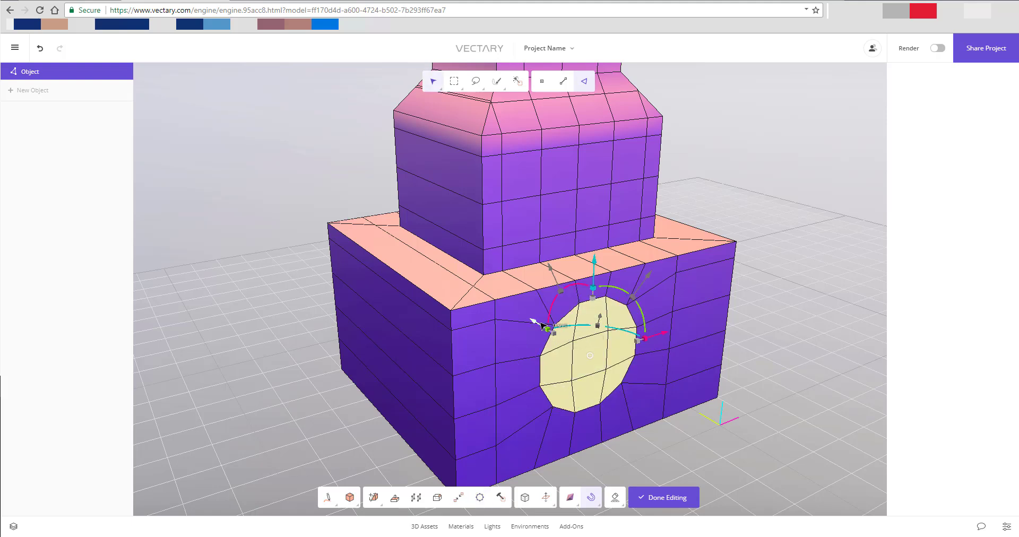
left_click_drag(535, 323, 588, 370)
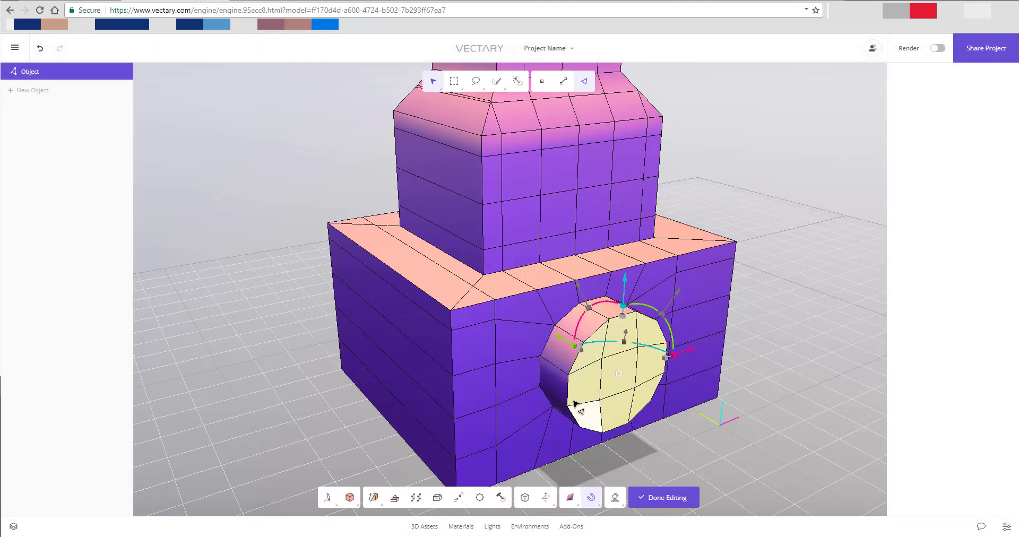
Try face-loop selections on the box front, undoing the extra top band loop
left_click(481, 467)
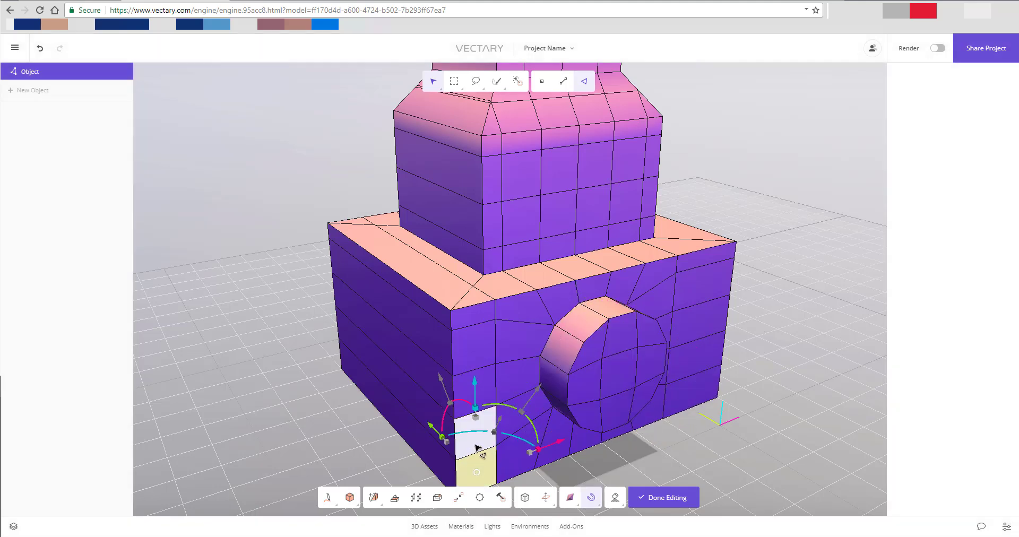
double_click(477, 447)
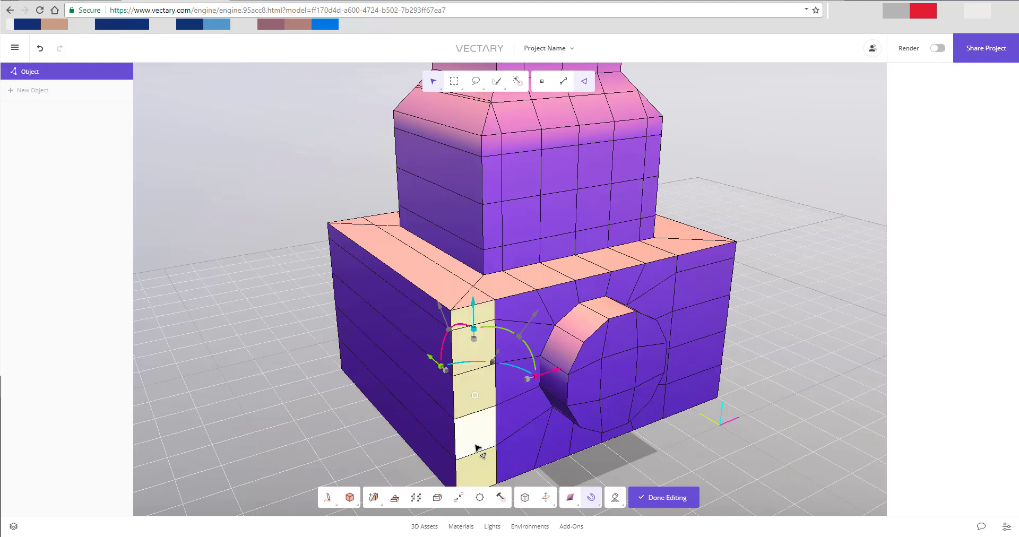
left_click(485, 477)
double_click(484, 478)
double_click(525, 309, "shift")
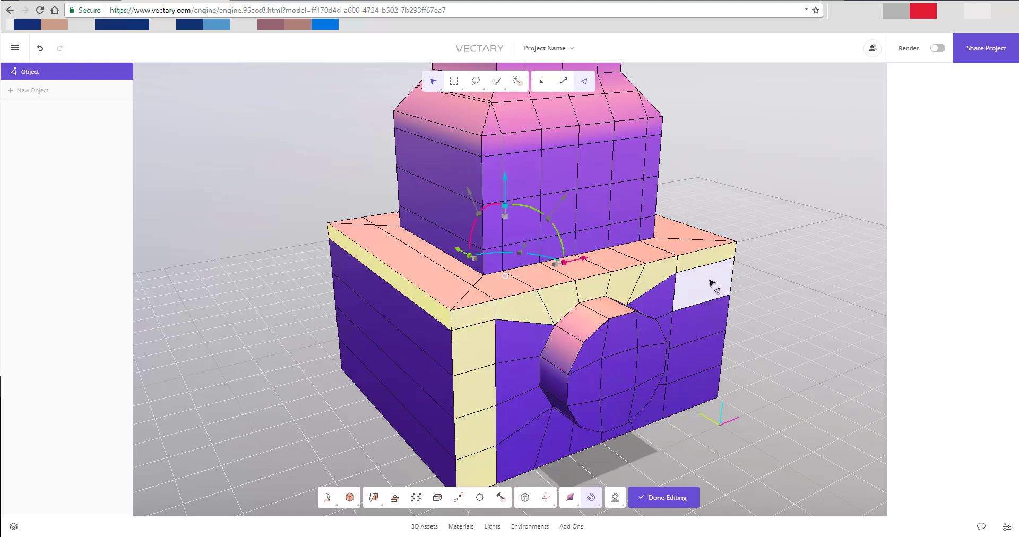
key("ctrl+z")
left_click(693, 397)
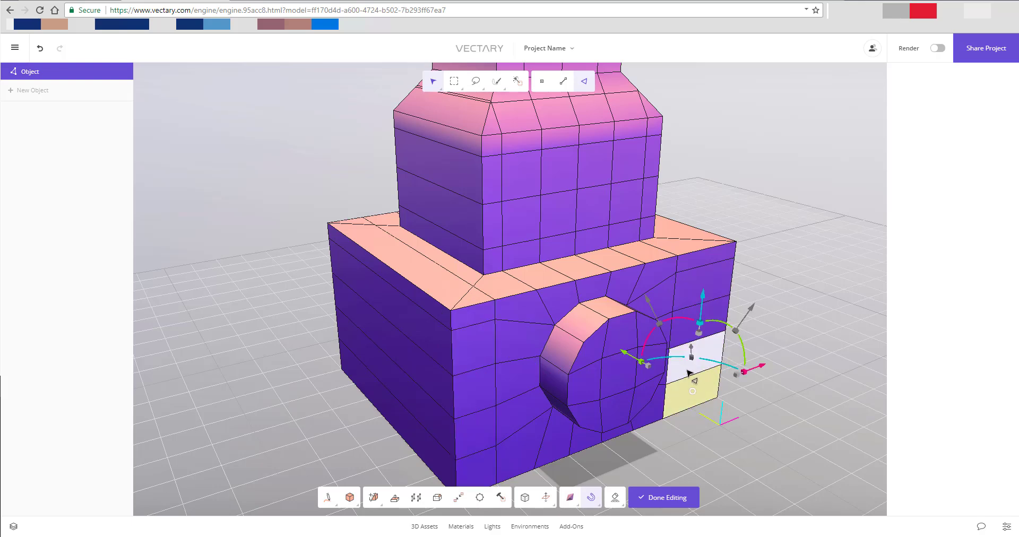
double_click(687, 371, "shift")
Select the cylinder's outer rim edge loop and bevel it
key("2")
left_click(575, 364)
scroll(594, 372, "up", 5)
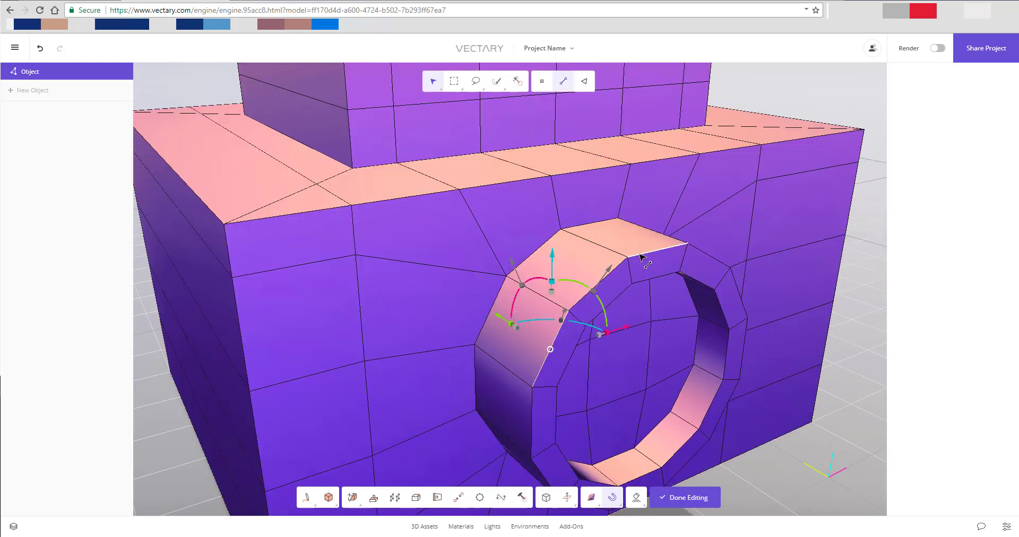
double_click(642, 259)
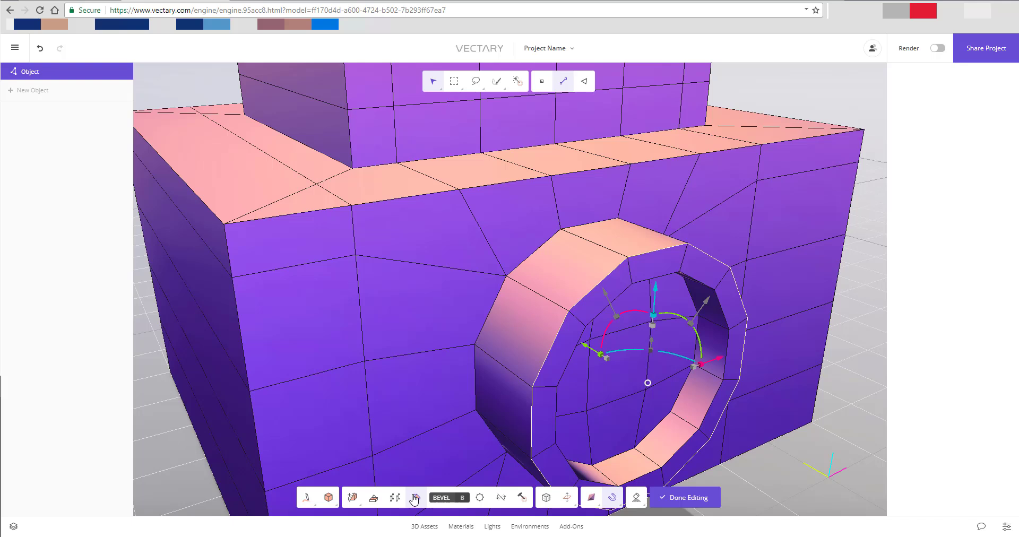
key("b")
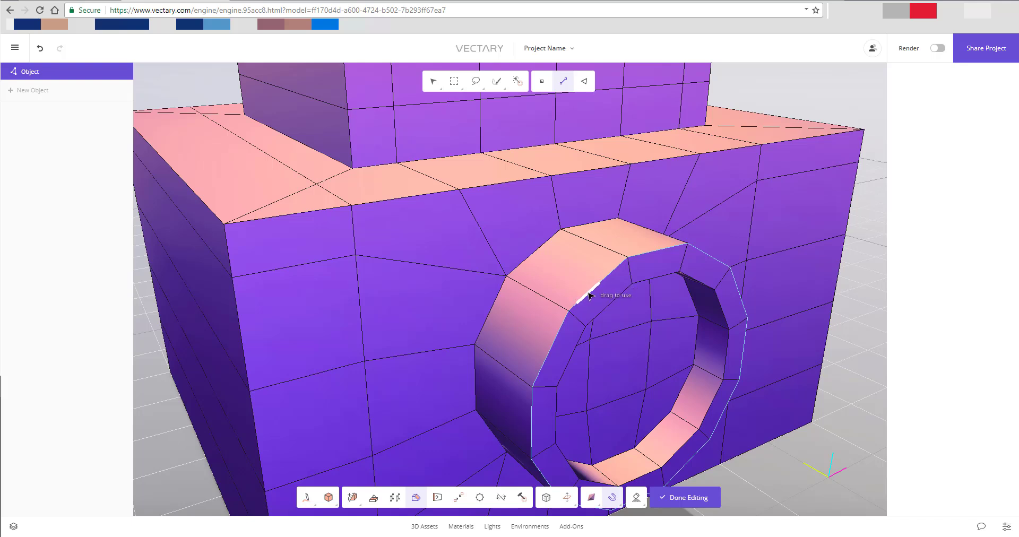
mouse_move(602, 298)
left_mouse_down()
mouse_move(615, 298)
mouse_move(599, 288)
mouse_move(603, 296)
left_mouse_up()
Zoom out and leave mesh editing to see the smooth finished object
scroll(603, 296, "down", 8)
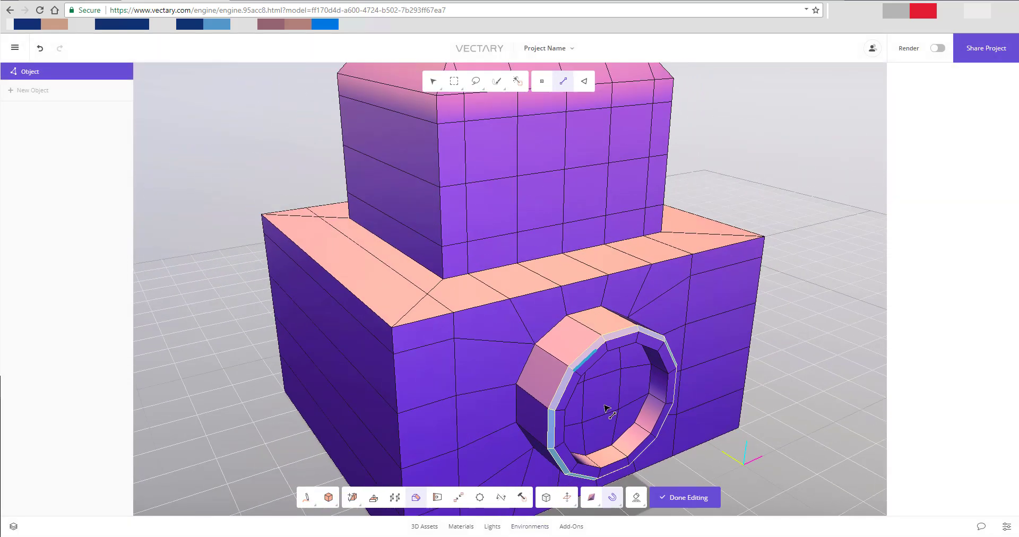
scroll(608, 349, "down", 3)
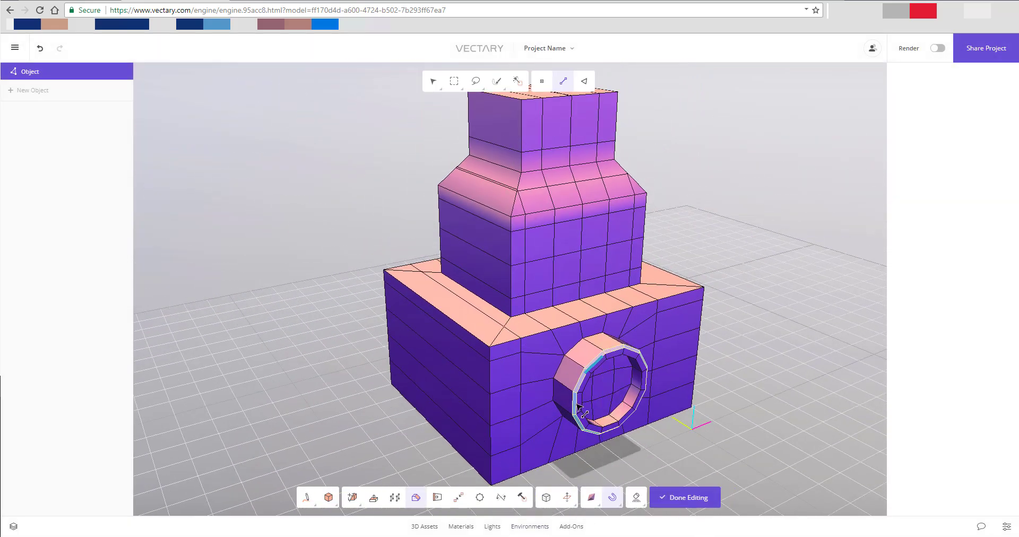
left_click(678, 503)
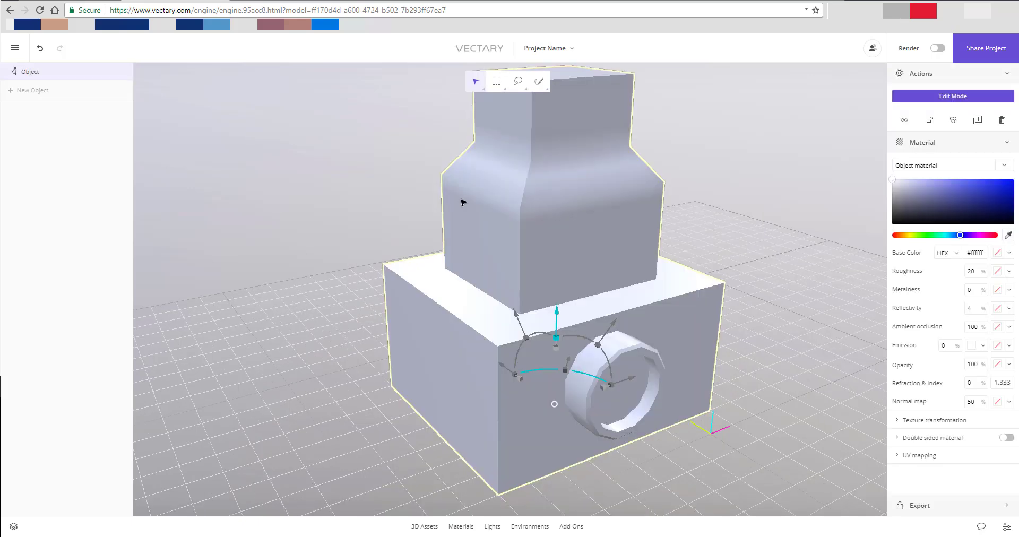
Enter Edit Mode on the tower to expose its polygon wireframe
scroll(528, 223, "down", 4)
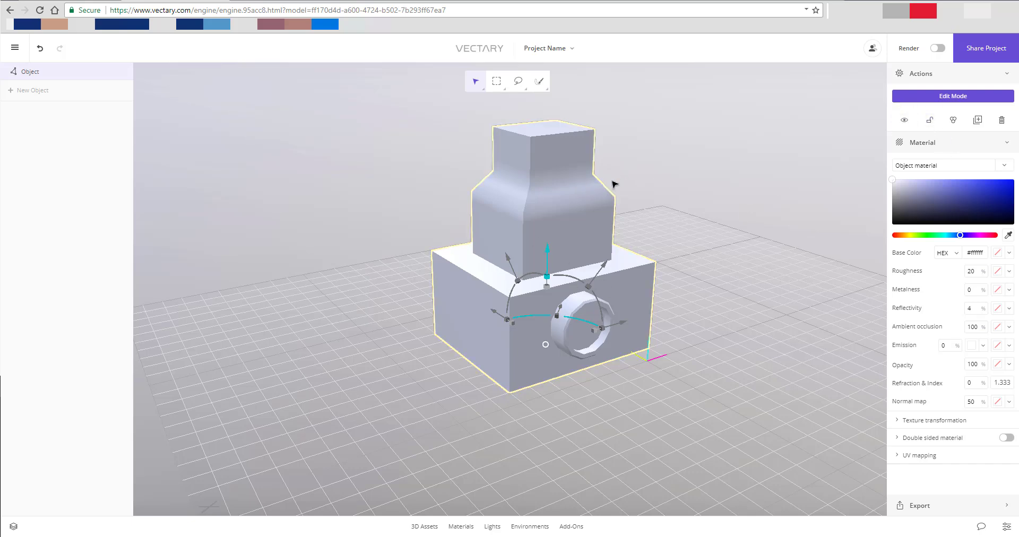
left_click(978, 94)
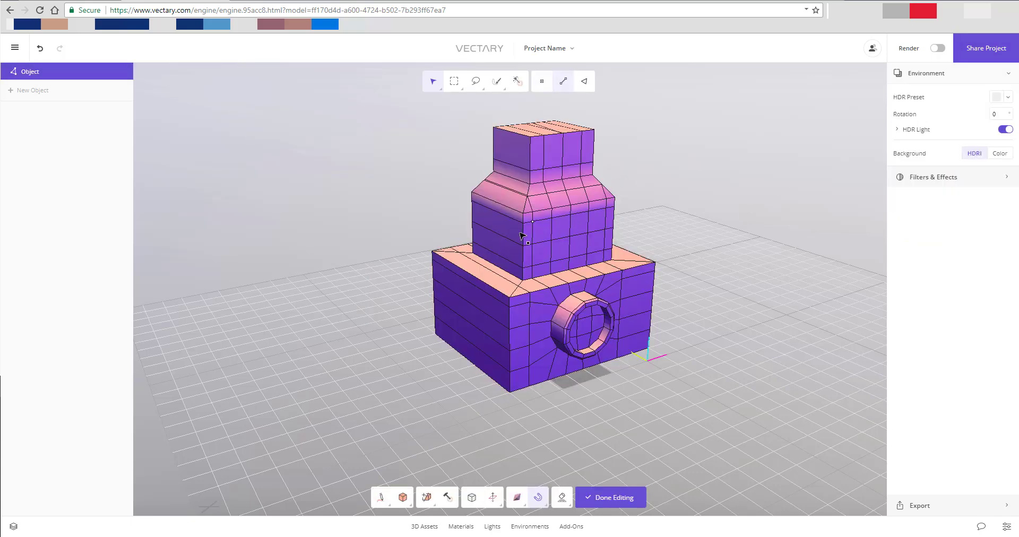
scroll(521, 237, "up", 3)
scroll(555, 285, "down", 2)
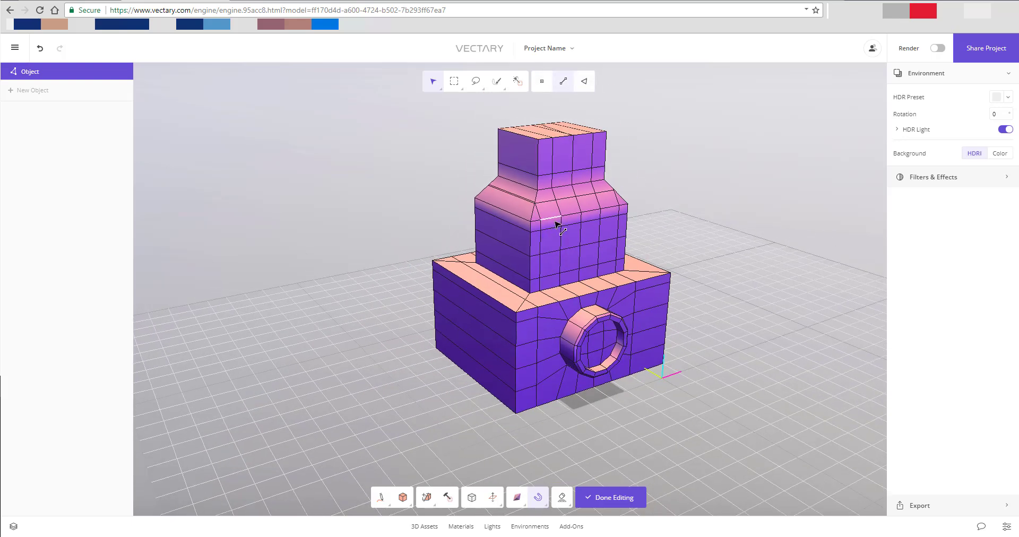
Check vertex selection and right-click options, then bring up the selection mode choices
key("1")
right_click(561, 217)
left_click(731, 181)
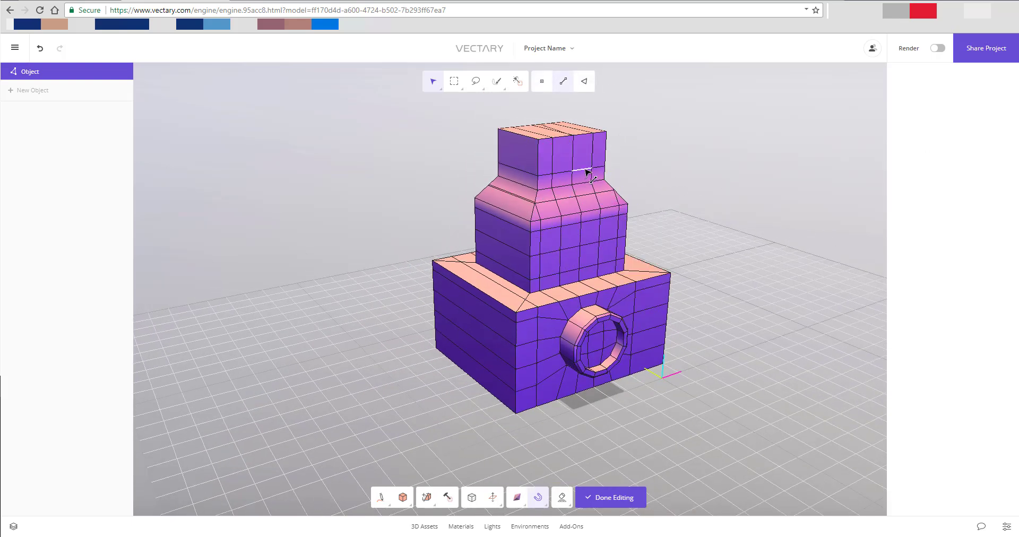
right_click(675, 164)
left_click(559, 203)
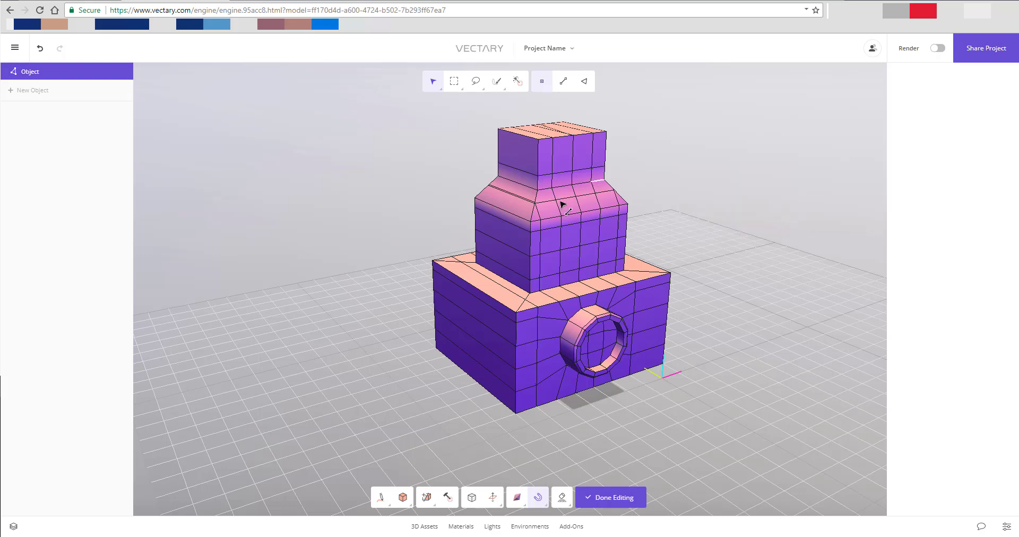
left_click(535, 202)
key("q")
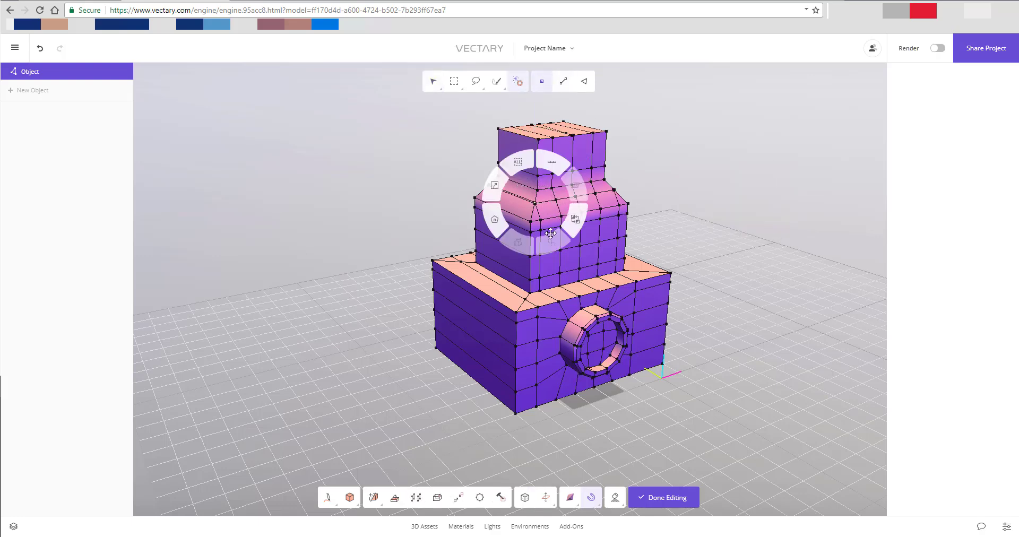
Apply Smooth from Mesh Tools to the whole mesh at level 4
left_click(584, 81)
right_click_drag(482, 136, 531, 276)
left_click(450, 500)
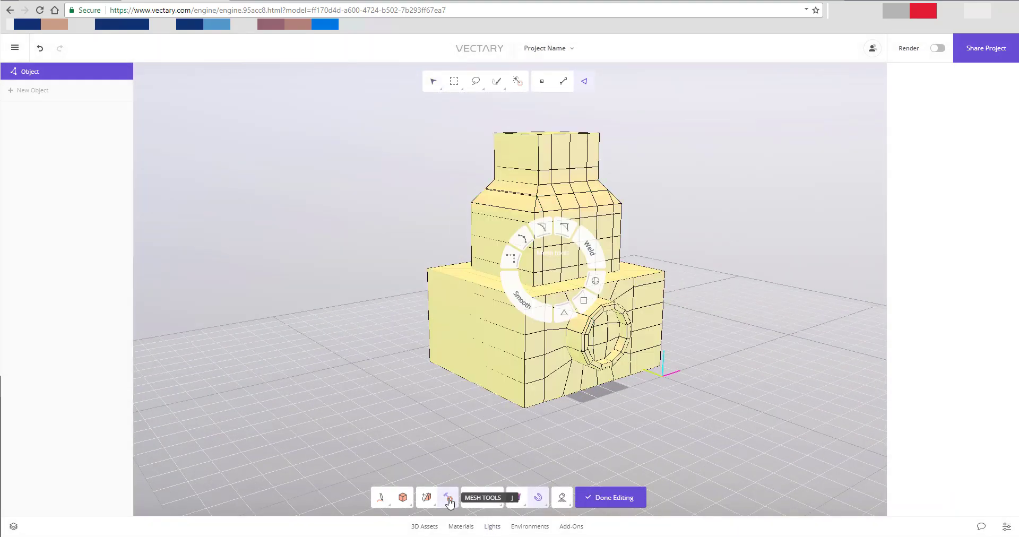
scroll(530, 261, "up", 3)
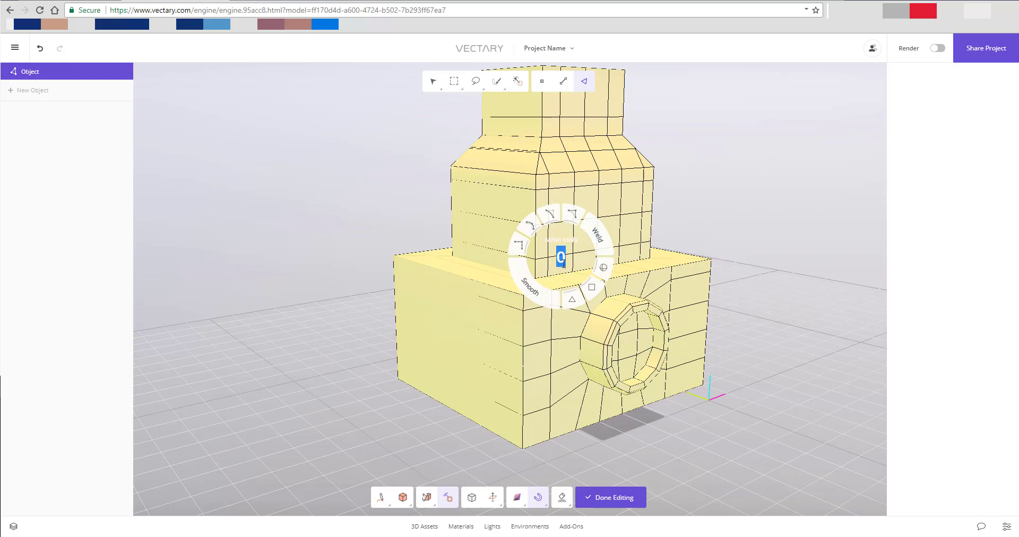
left_click(532, 288)
left_click_drag(542, 291, 566, 159)
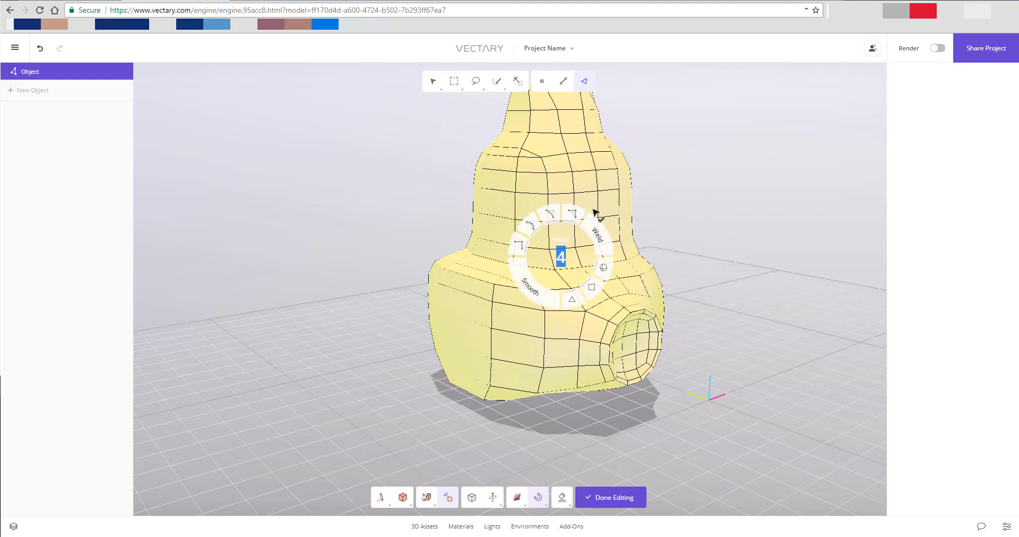
left_click(421, 355)
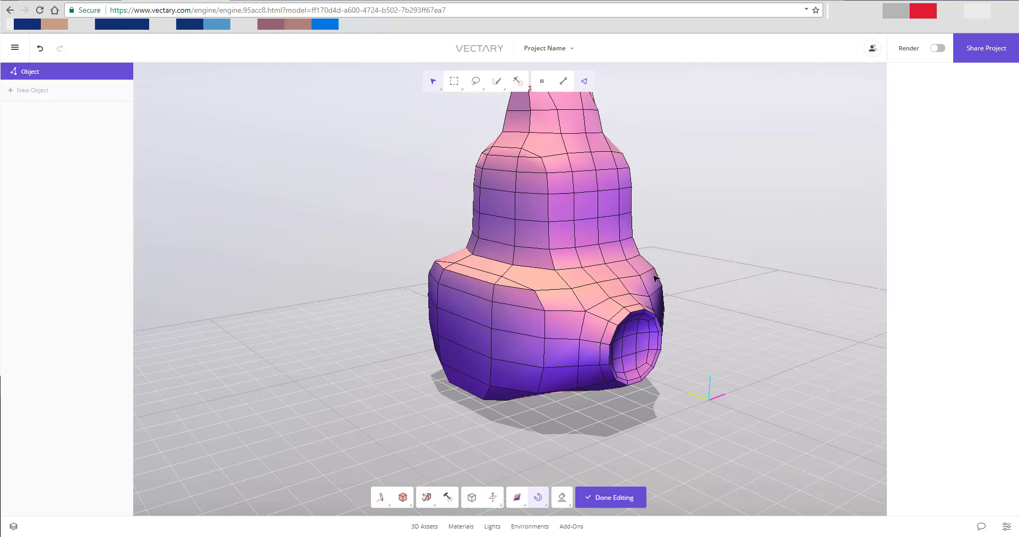
Leave mesh editing on the smoothed model and look over the export options
right_click_drag(656, 278, 674, 244)
scroll(674, 243, "up", 3)
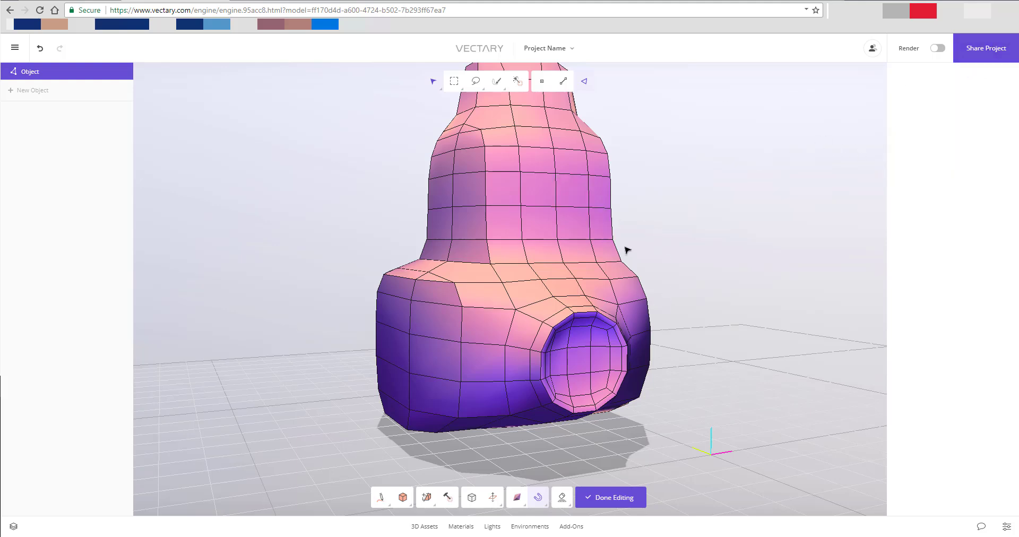
left_click(624, 504)
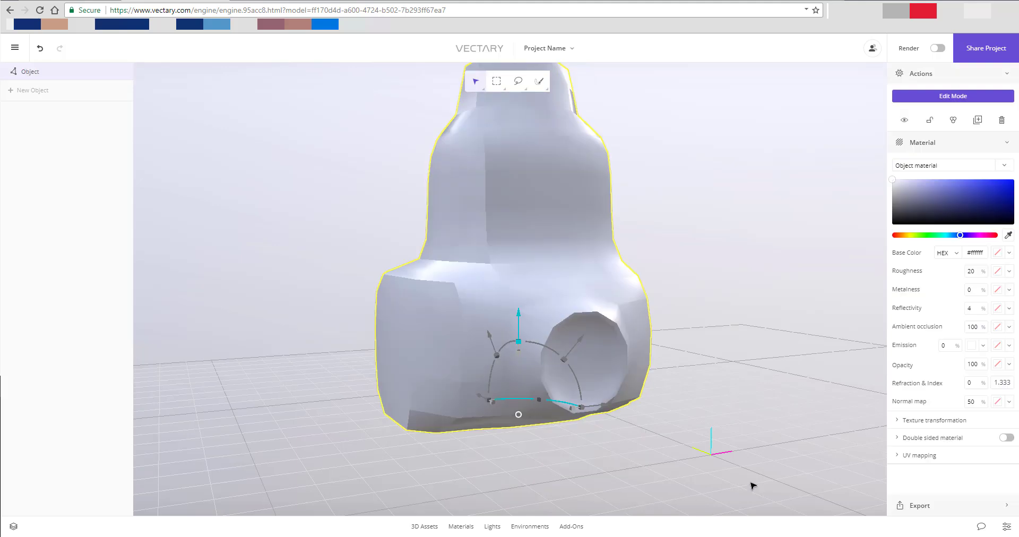
left_click(936, 507)
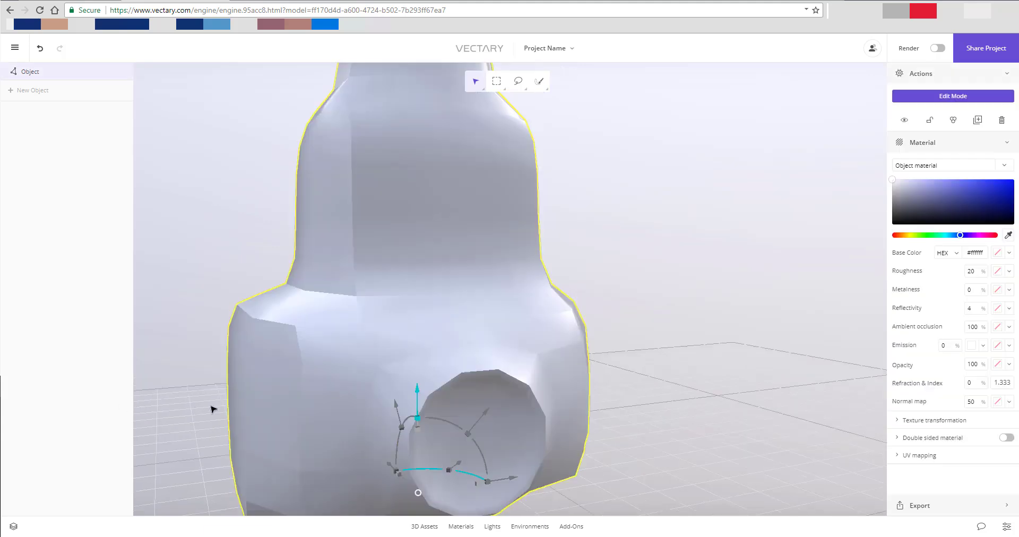
scroll(331, 375, "down", 3)
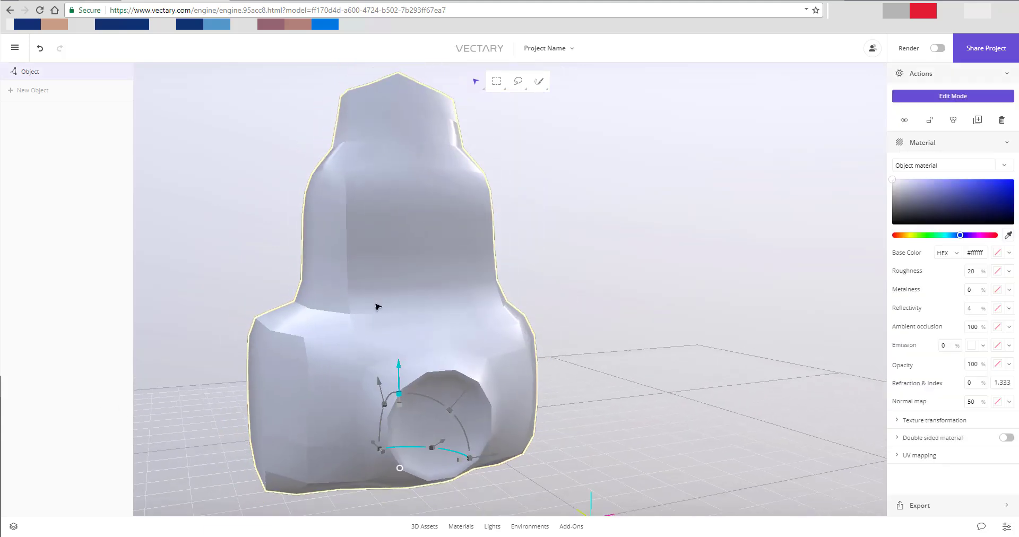
scroll(550, 333, "down", 2)
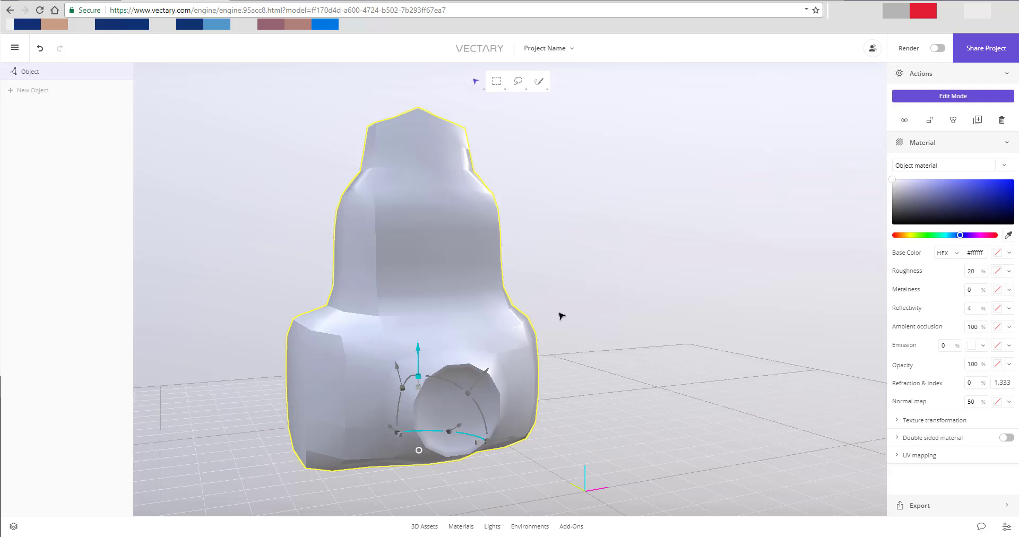
Open Share Project to view the sharing platforms, then close it
left_click(983, 47)
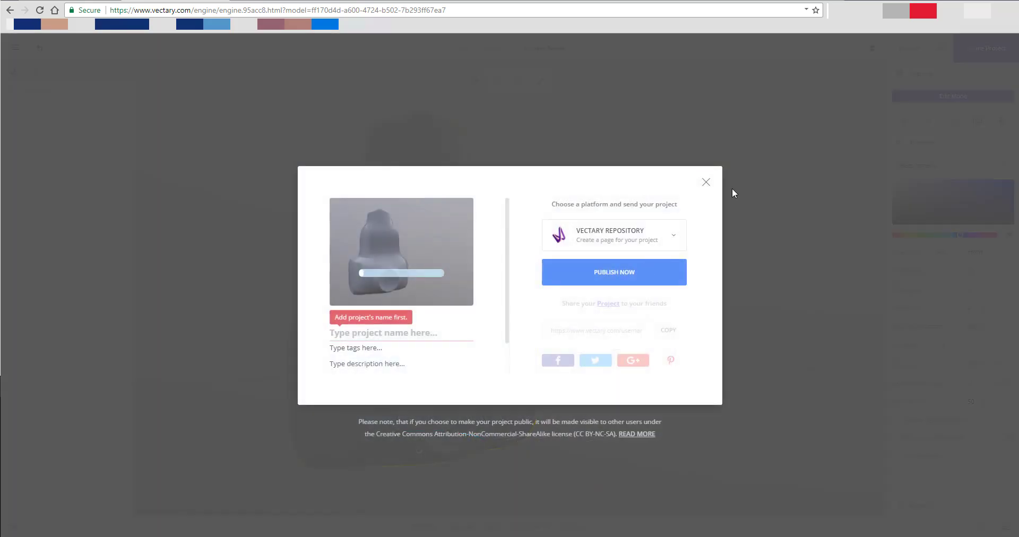
left_click(609, 245)
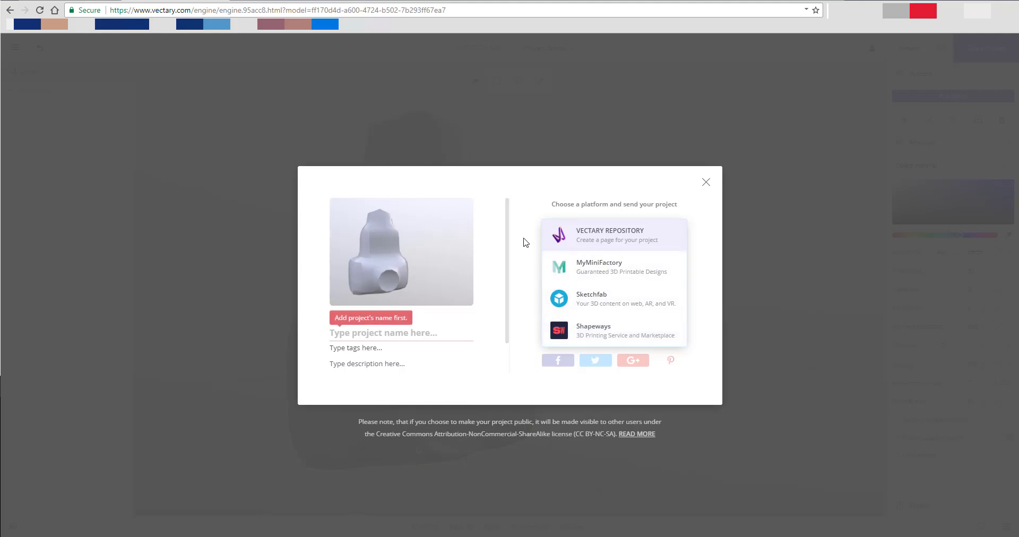
left_click(707, 183)
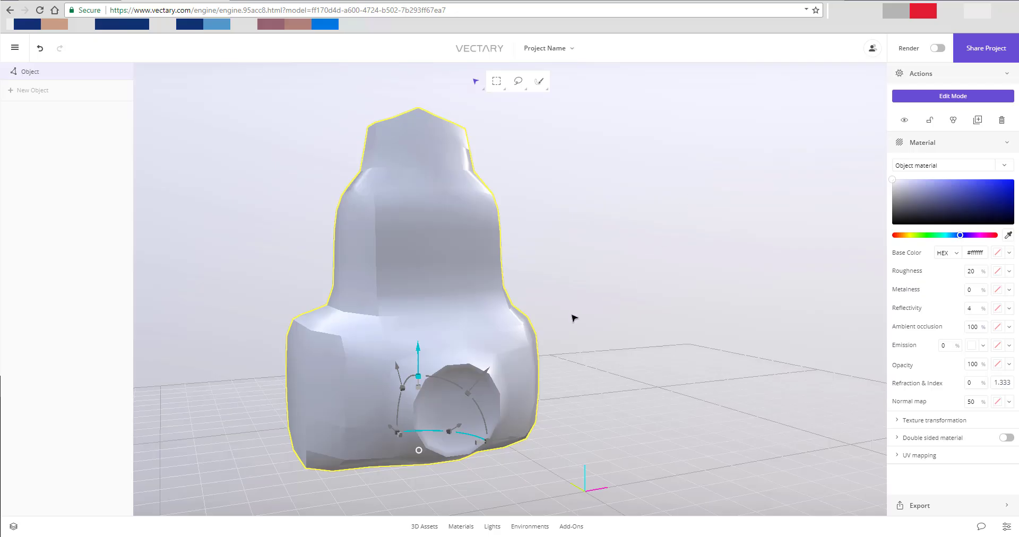
Set a dark blue-violet base colour, then open the apple project's main menu
scroll(575, 308, "up", 2)
left_click(966, 189)
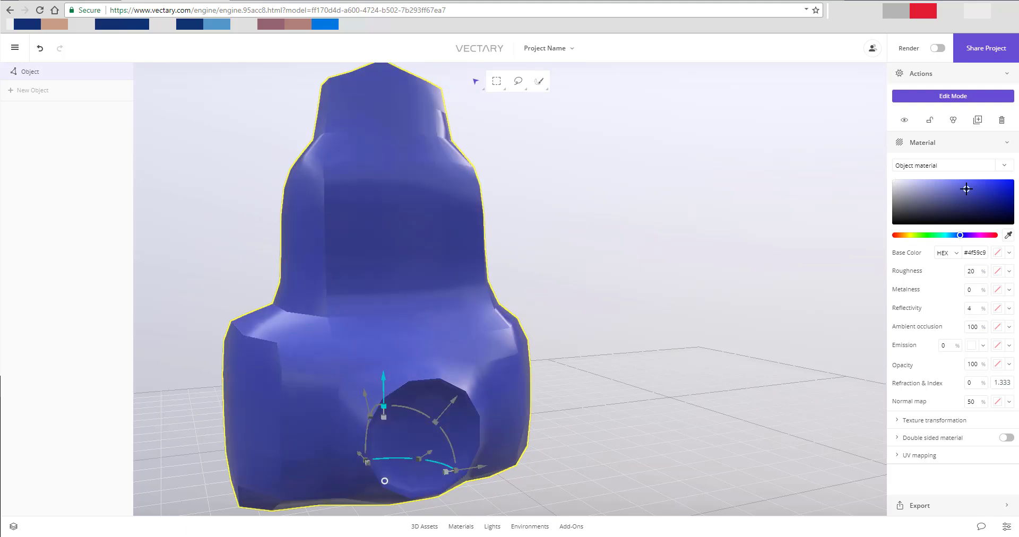
mouse_move(948, 197)
left_mouse_down()
mouse_move(929, 201)
mouse_move(941, 199)
left_mouse_up()
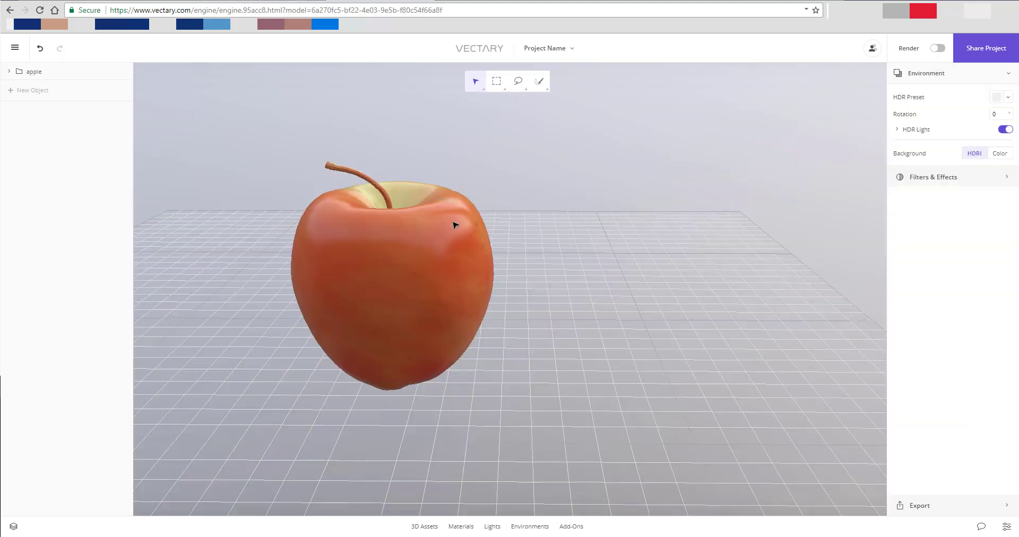
left_click(417, 258)
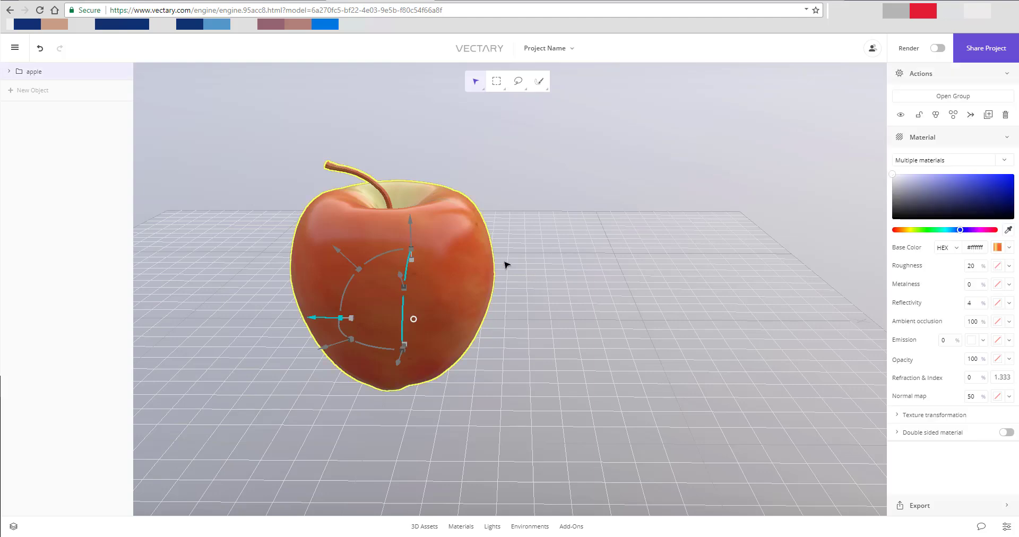
left_click(14, 48)
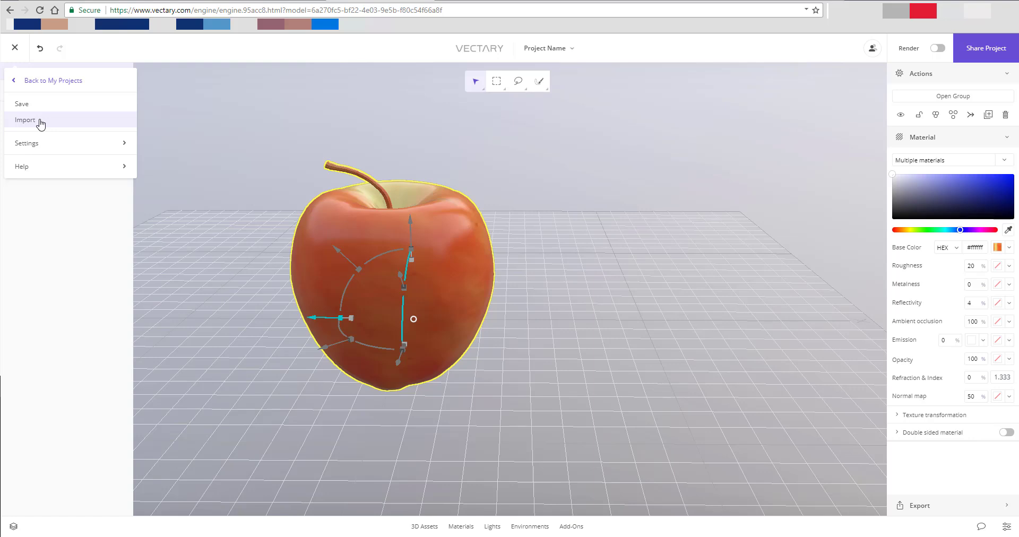
Apply the Piazza San Marco HDRI environment to the apple scene
left_click(595, 415)
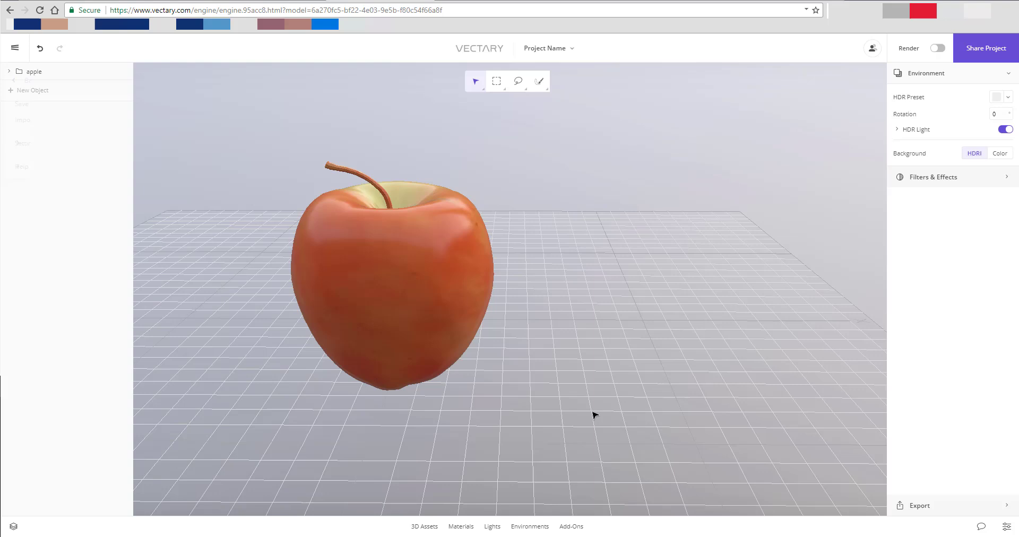
left_click(518, 527)
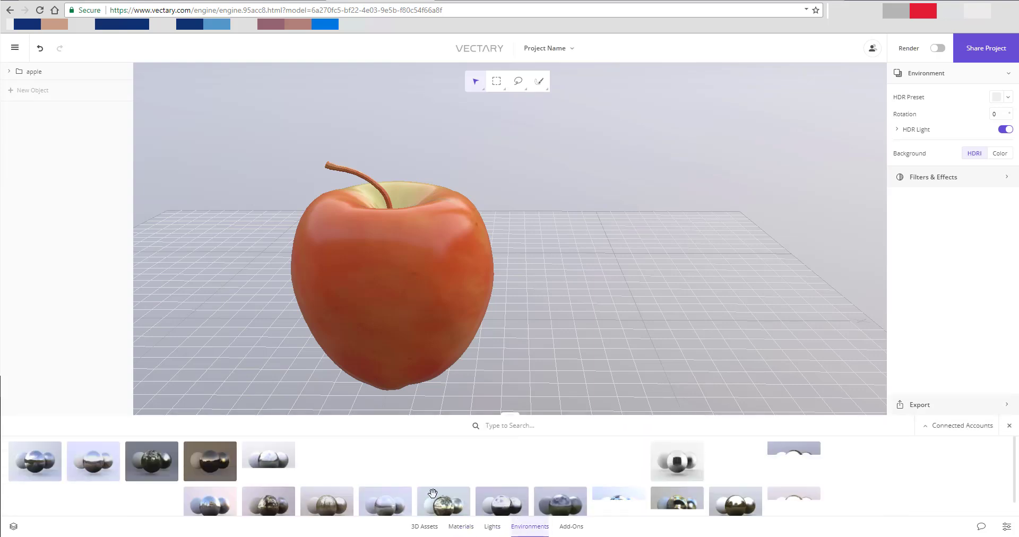
left_click_drag(432, 495, 593, 292)
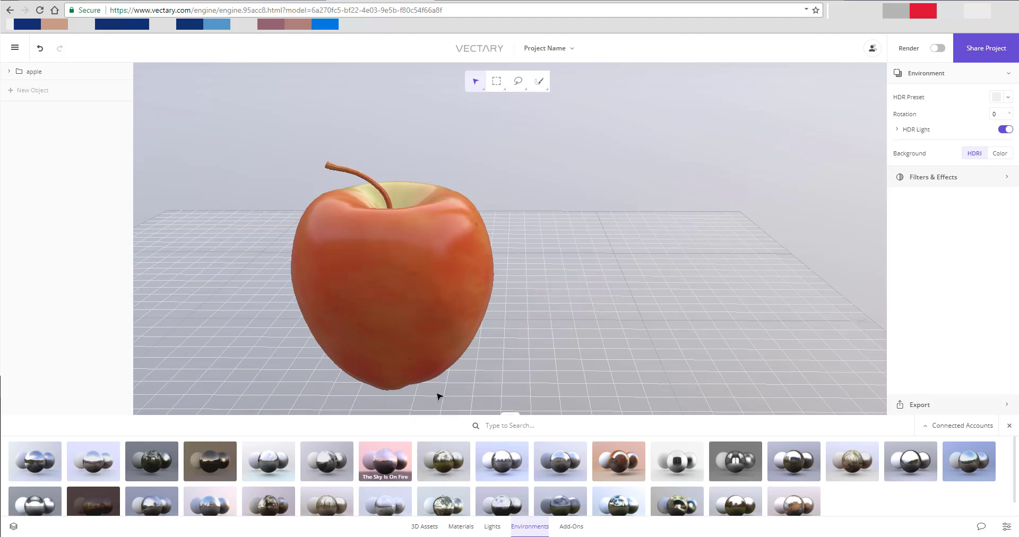
left_click(561, 455)
Set render quality to Ultra and enable rendering, then try another environment
left_click(910, 48)
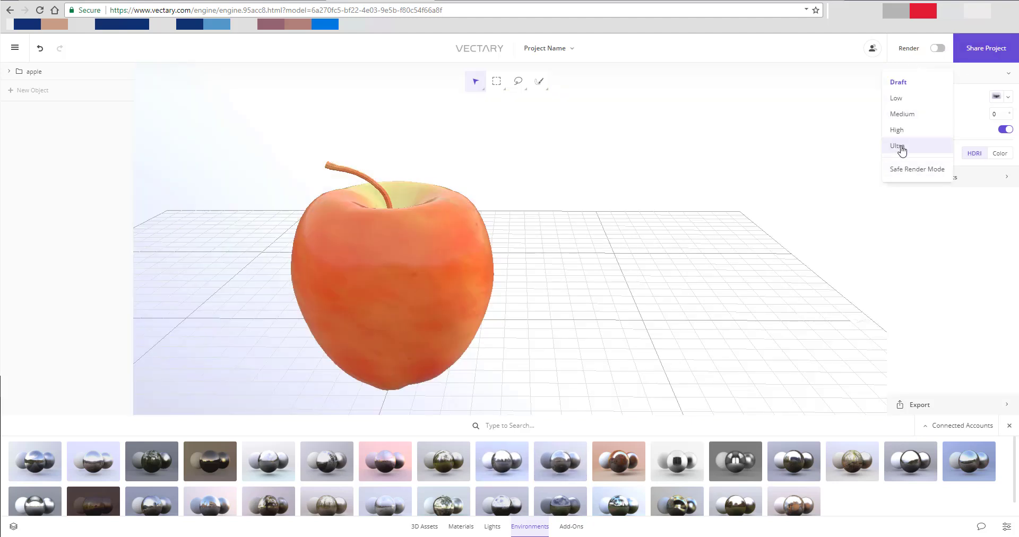
left_click(902, 151)
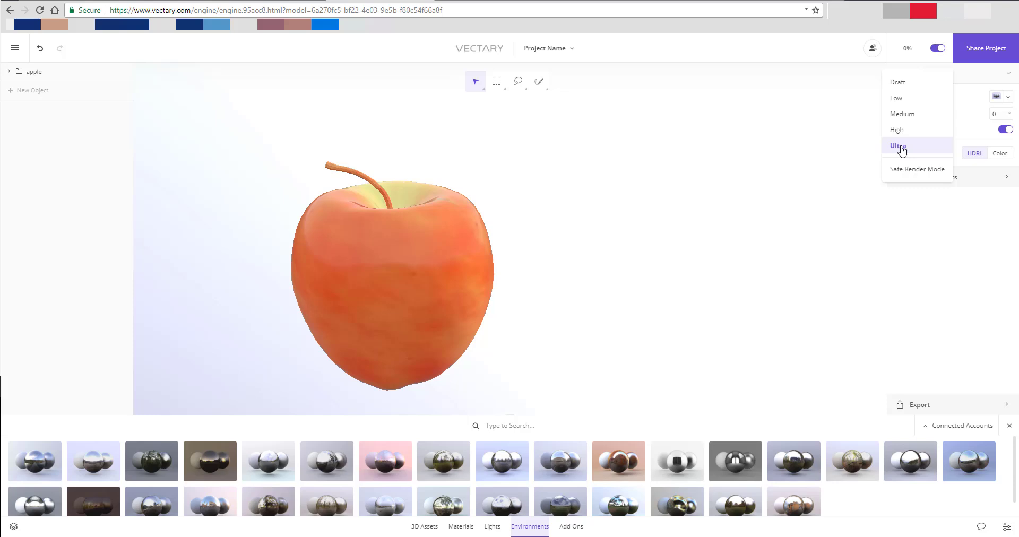
left_click(901, 132)
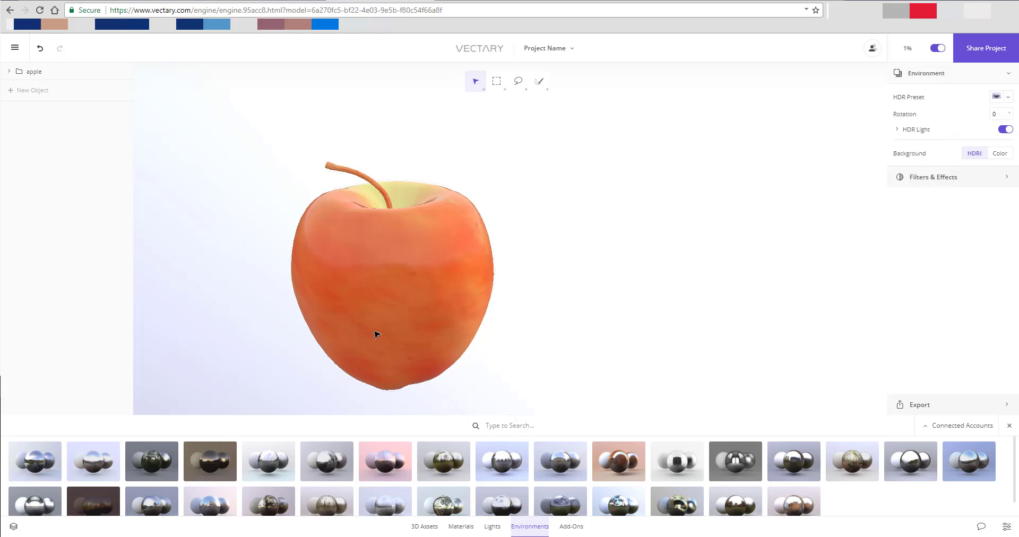
left_click(85, 507)
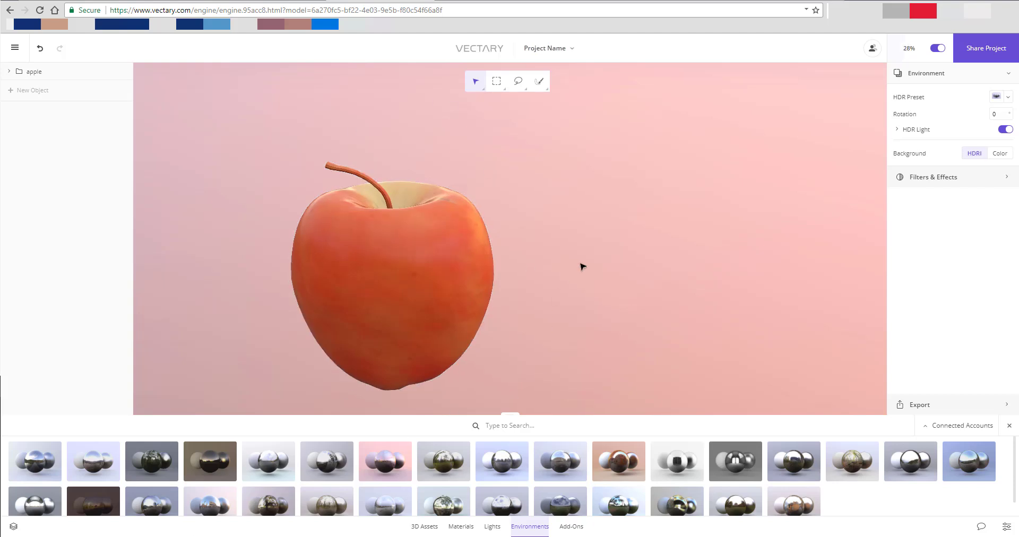
scroll(582, 266, "down", 2)
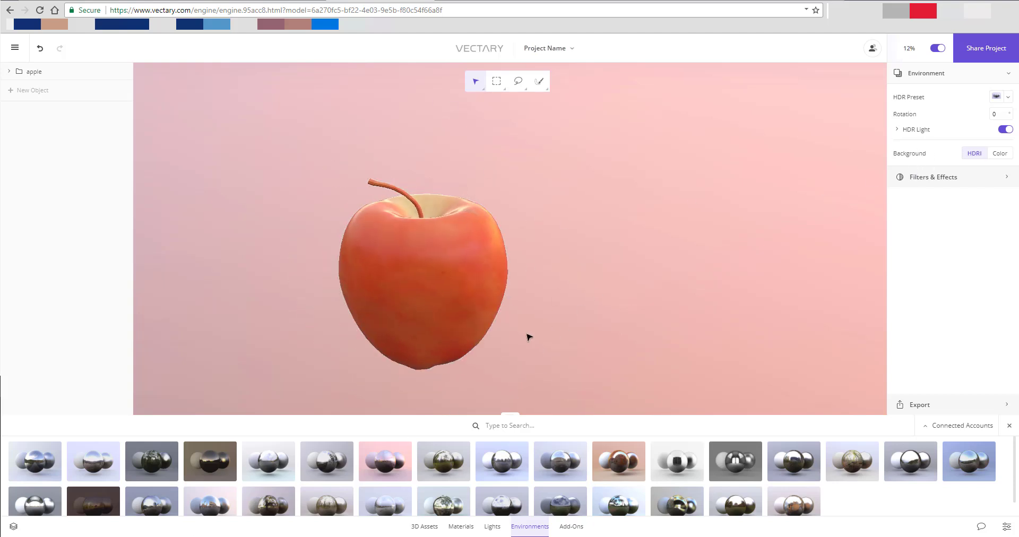
Select the apple's stem in the scene list and add a new object
left_click(423, 528)
left_click(423, 528)
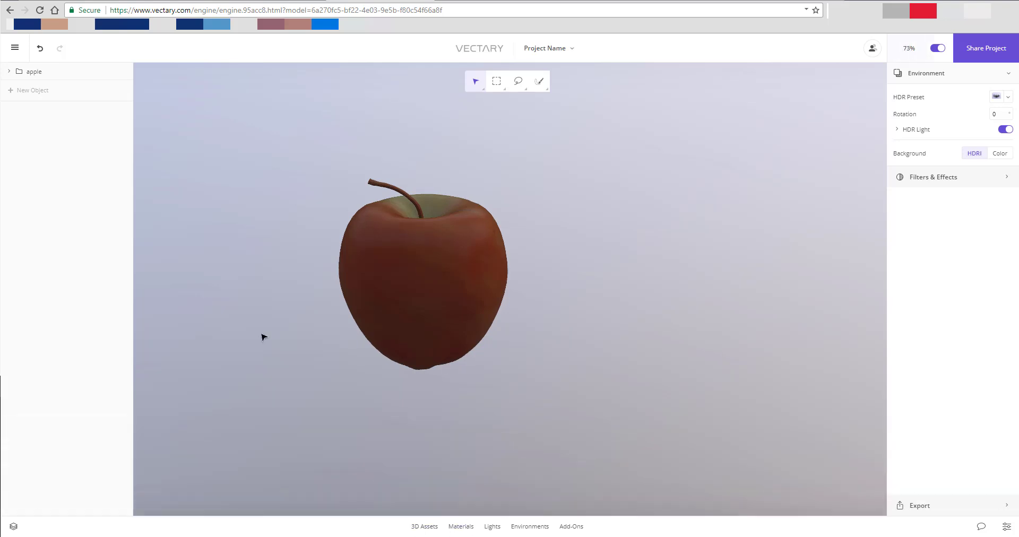
left_click(53, 80)
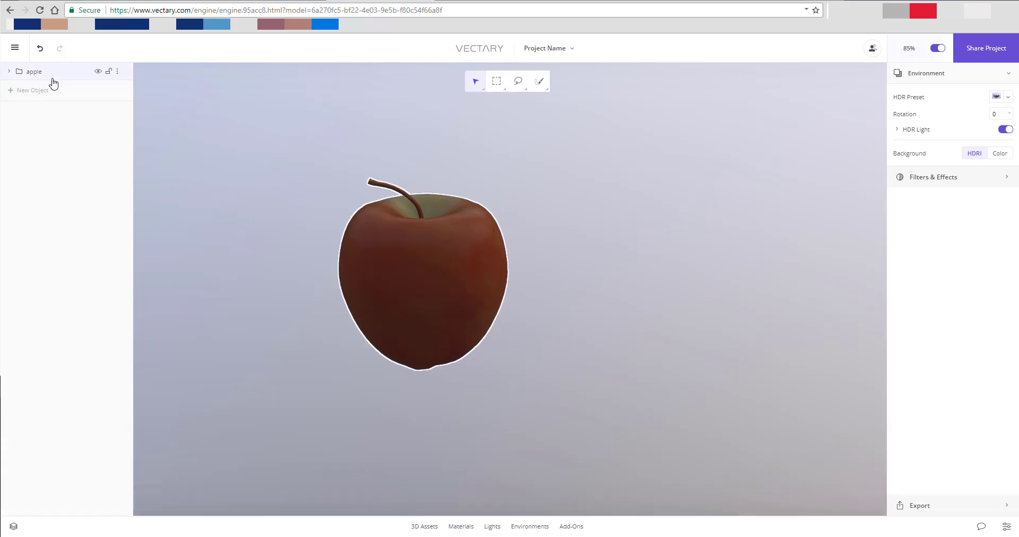
left_click(10, 73)
left_click(38, 108)
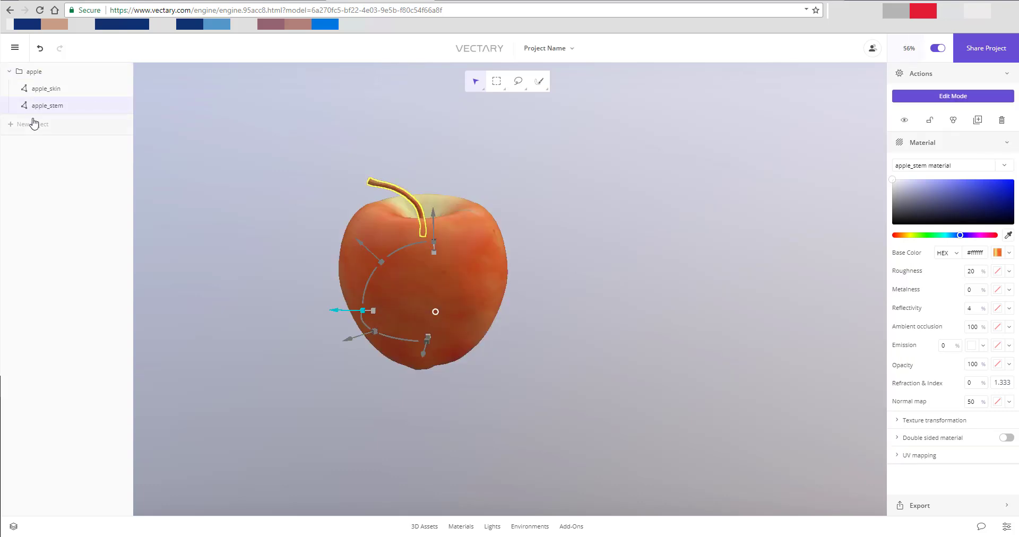
left_click(33, 123)
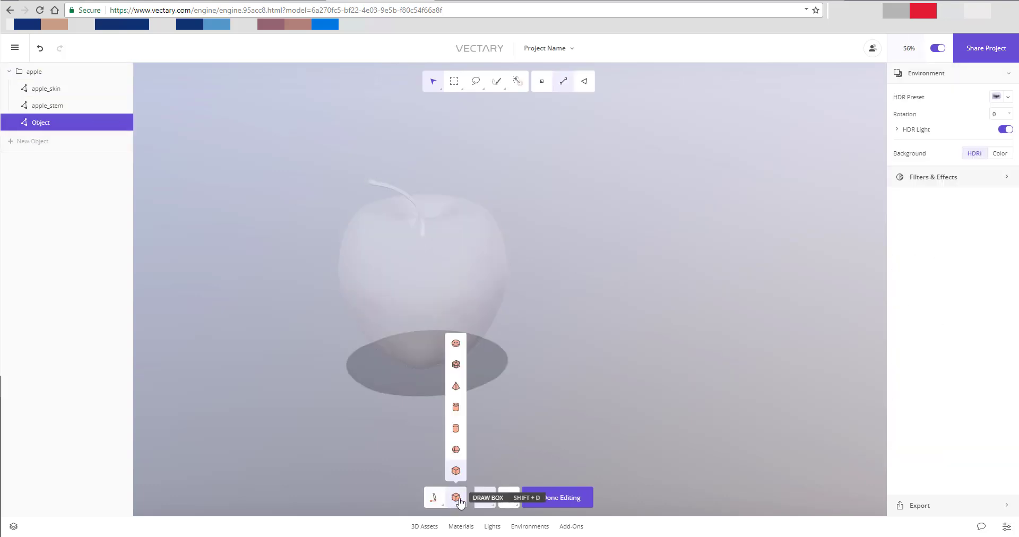
Draw a wide, thin box beneath the apple from a top view and finish editing
mouse_move(455, 501)
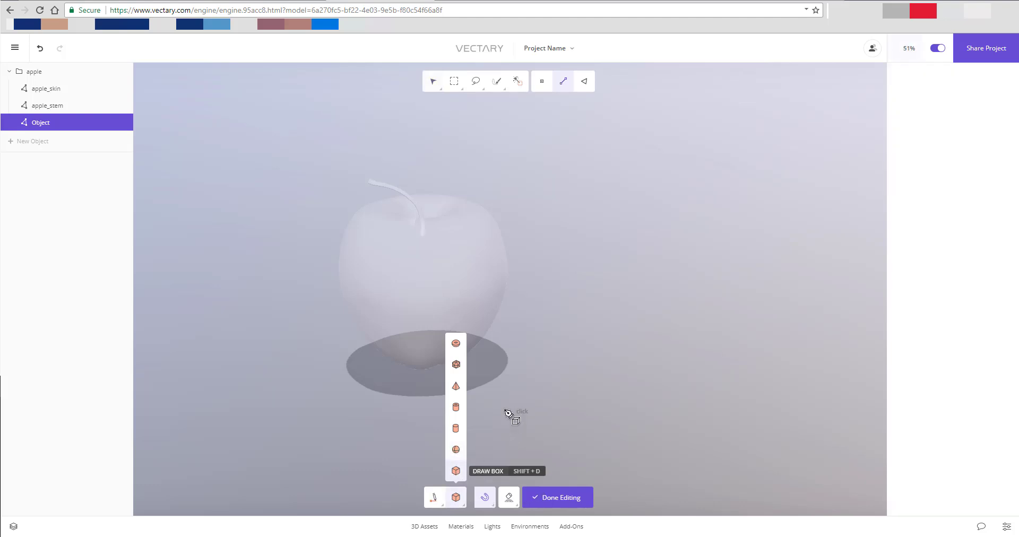
right_click_drag(281, 375, 364, 405)
left_click(292, 339)
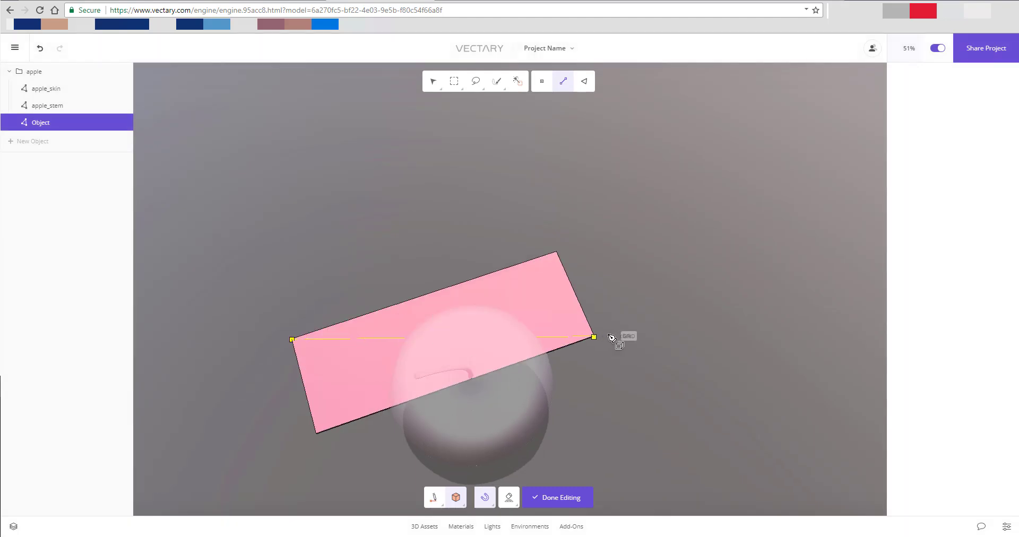
left_click(713, 449)
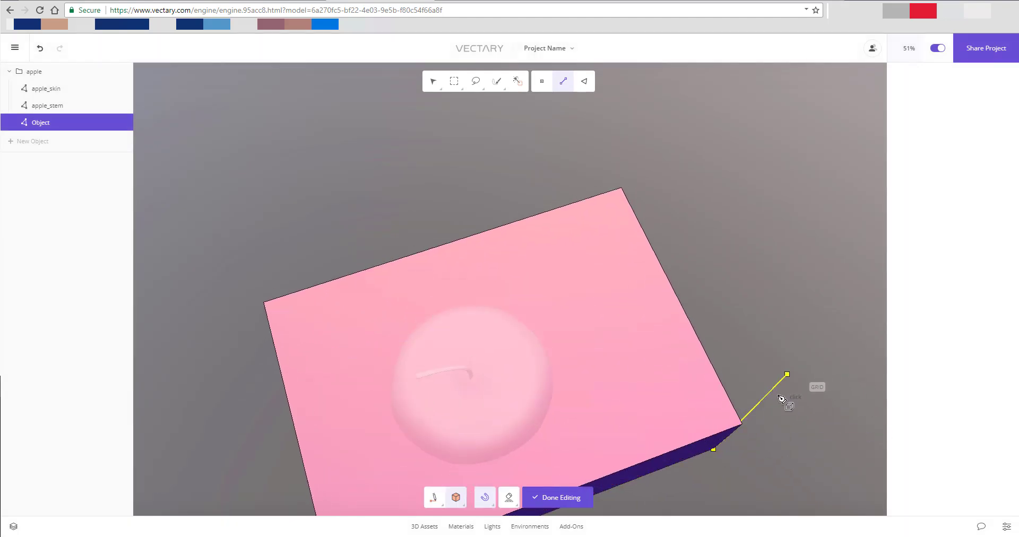
left_click(757, 445)
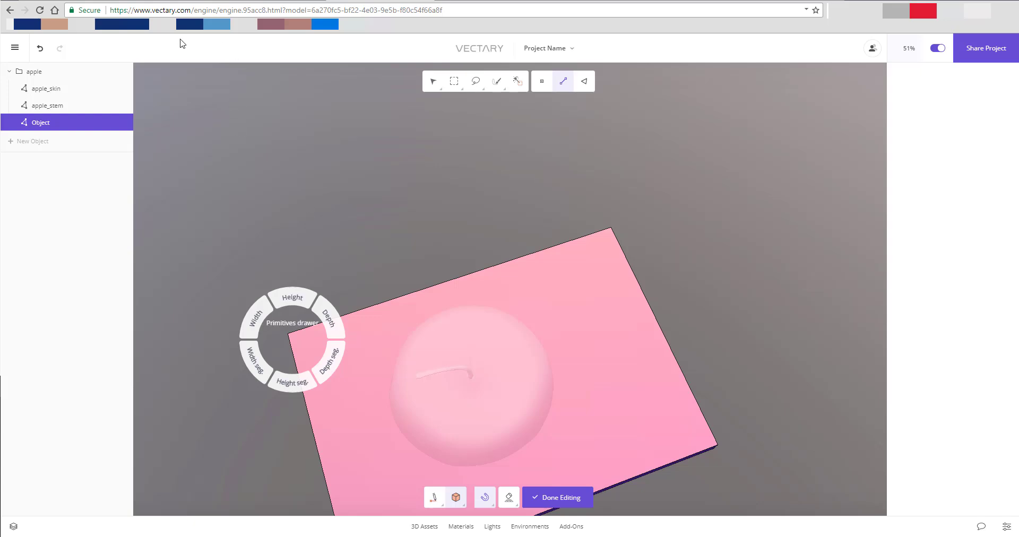
left_click(560, 497)
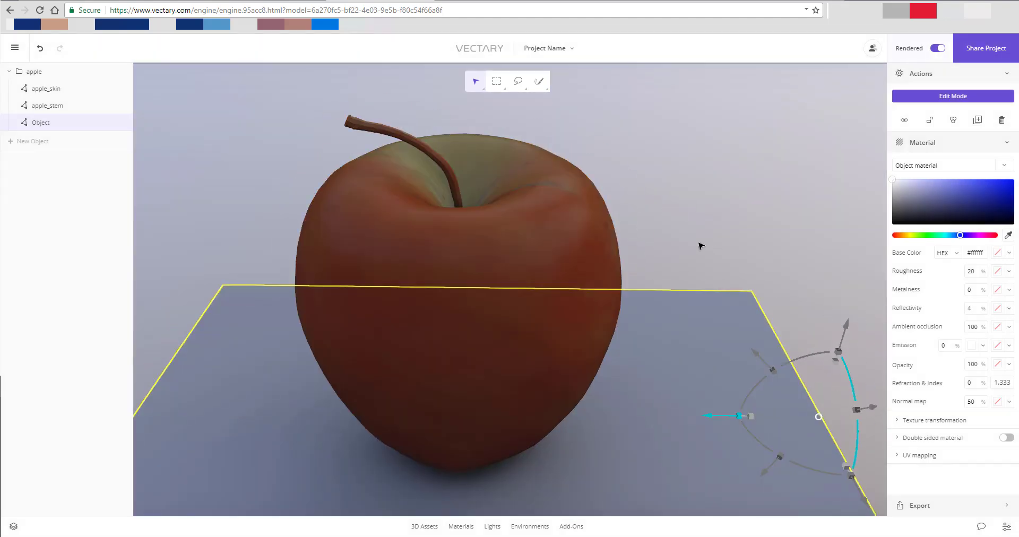
Colour the selected platform box a muted purple, #85466b
left_click(491, 527)
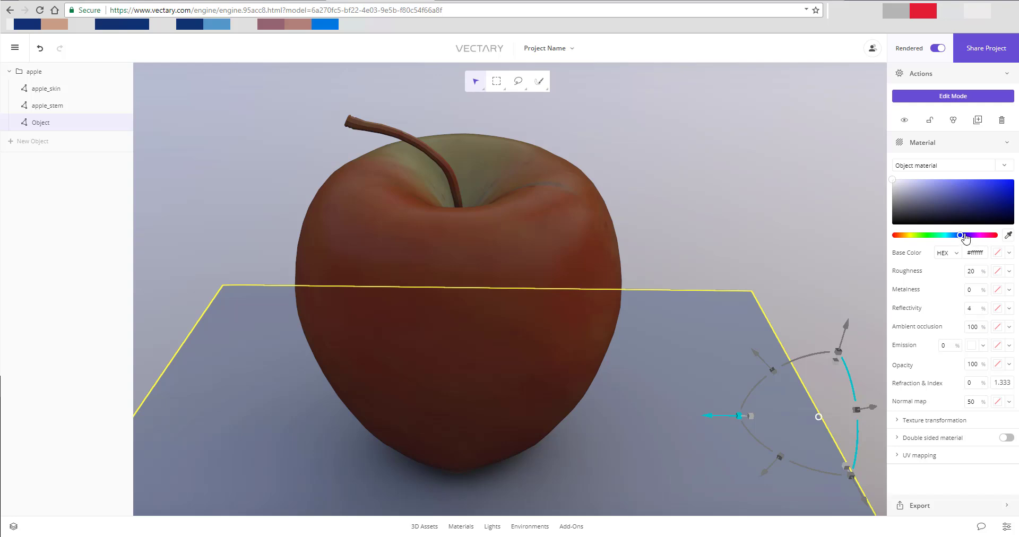
left_click_drag(965, 239, 984, 235)
left_click(956, 200)
left_click(949, 200)
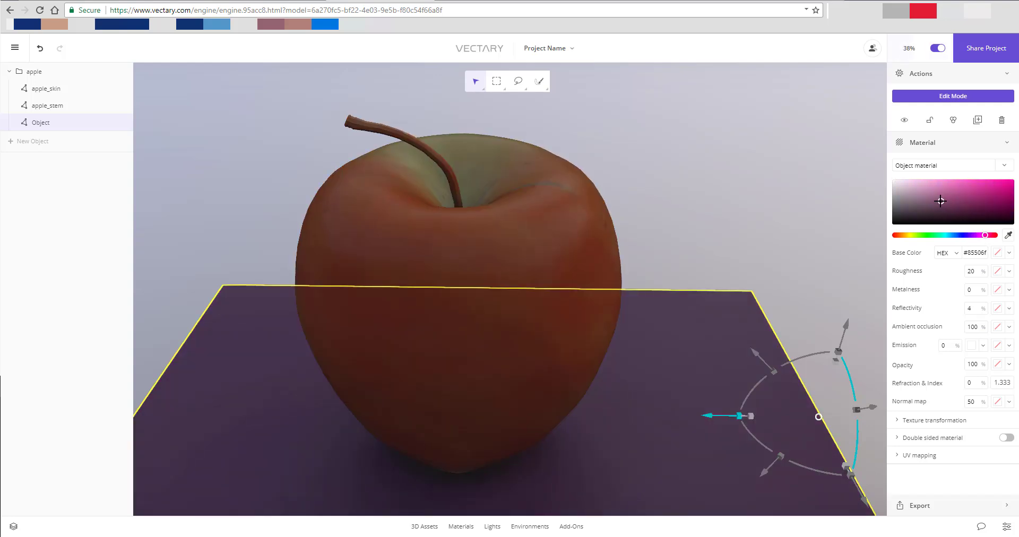
Deselect the platform, reframe the view on the apple and its stem, and bring up the Lights library
left_click(621, 177)
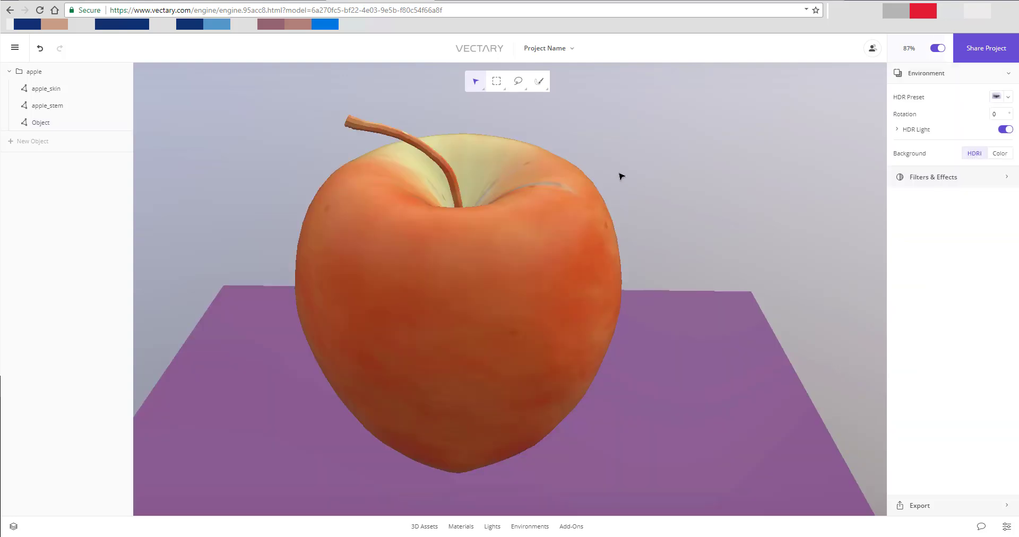
right_click_drag(743, 186, 739, 136)
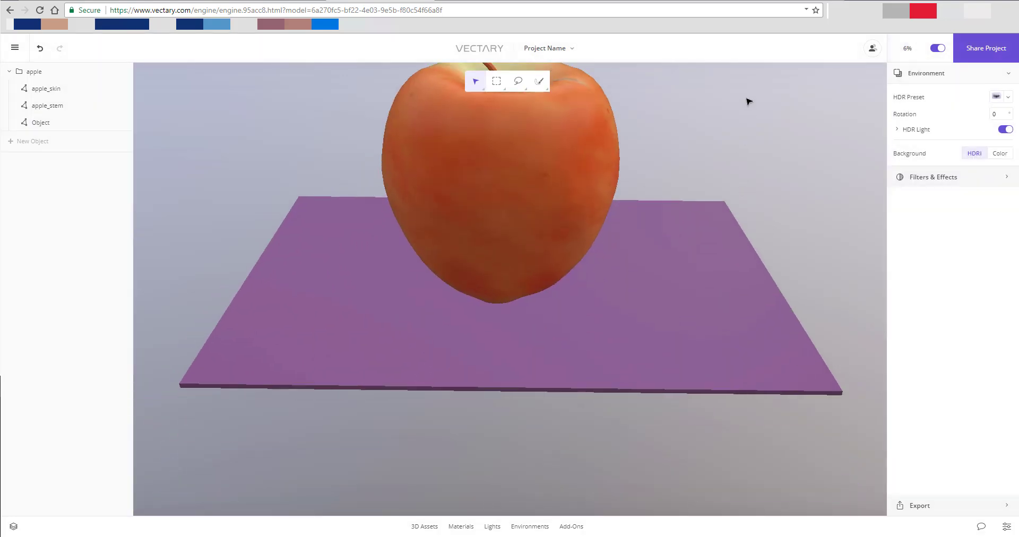
scroll(733, 121, "up", 2)
mouse_move(680, 145)
right_mouse_down()
mouse_move(705, 193)
mouse_move(702, 148)
mouse_move(680, 191)
mouse_move(680, 225)
mouse_move(659, 206)
mouse_move(696, 221)
right_mouse_up()
scroll(678, 207, "up", 1)
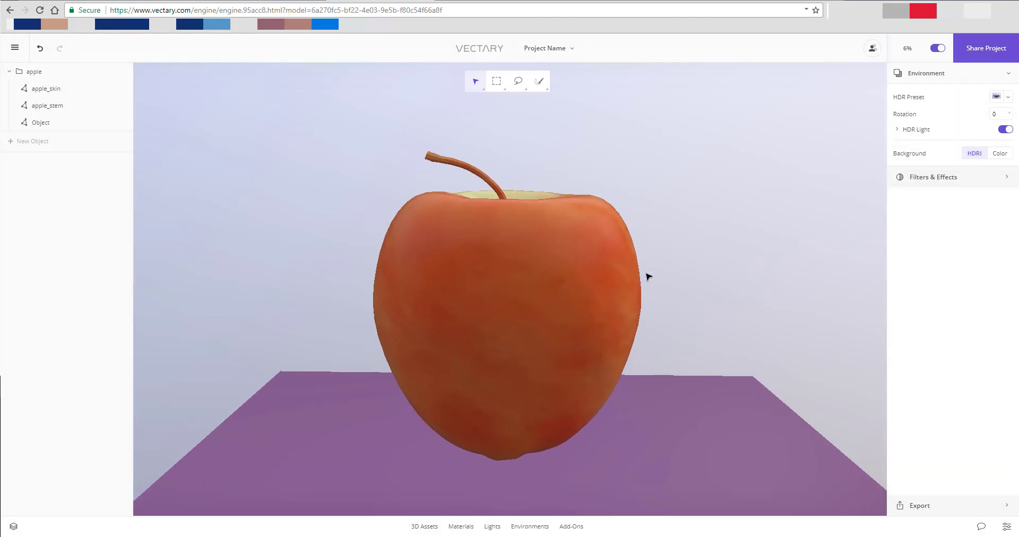
left_click(492, 527)
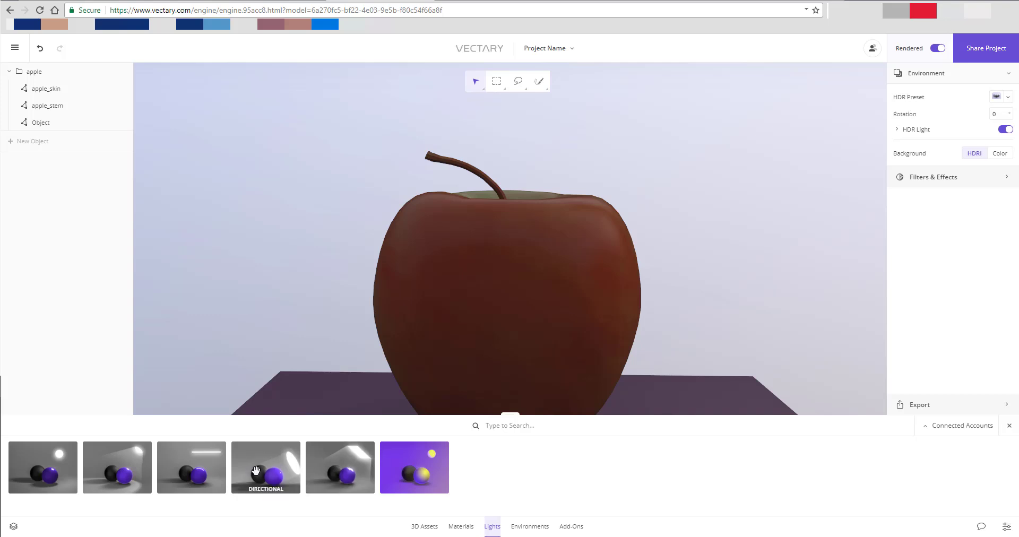
Add a Rectangle light to the scene, tilted and positioned above the apple
left_click_drag(340, 467, 694, 85)
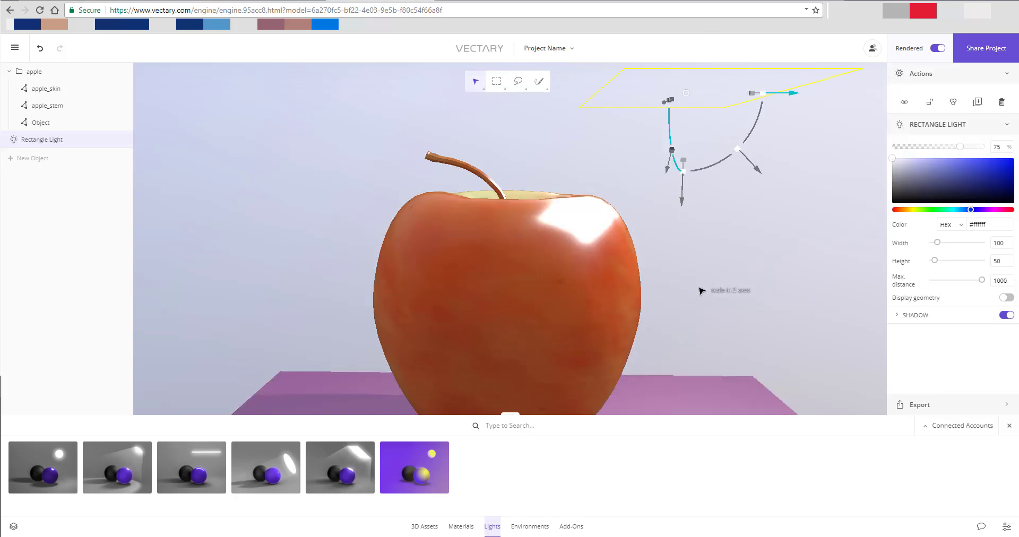
middle_click_drag(657, 289, 563, 300)
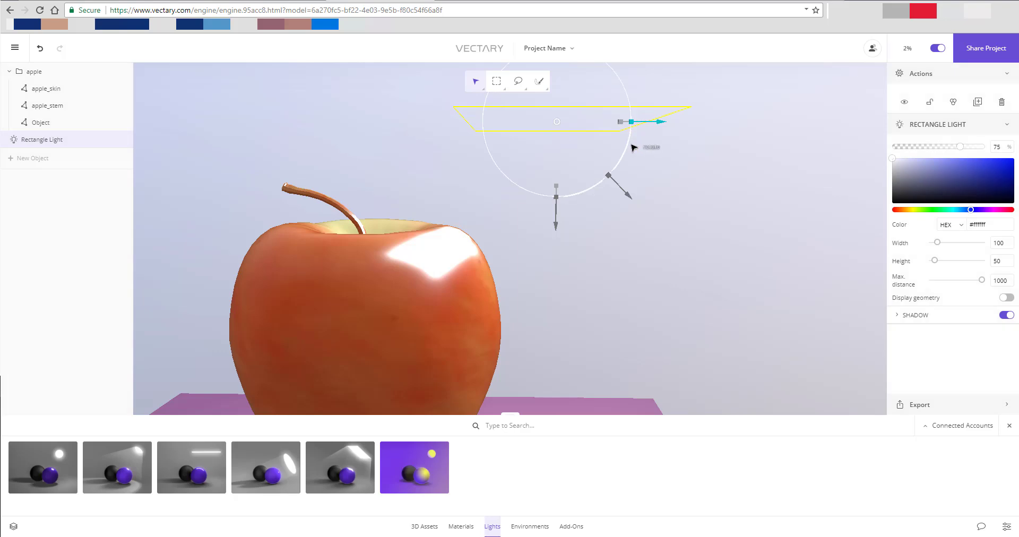
left_click_drag(633, 147, 561, 217)
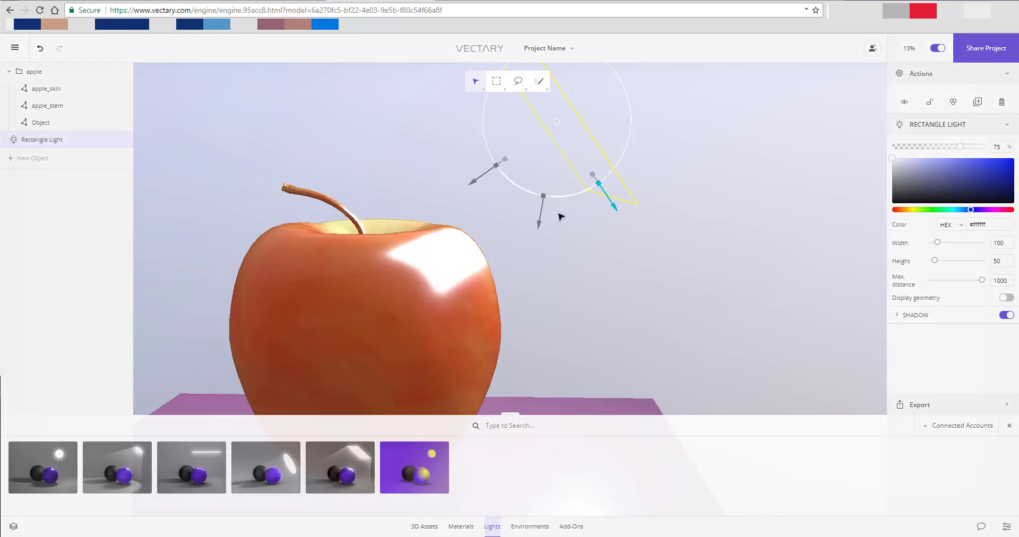
left_click_drag(475, 158, 703, 128)
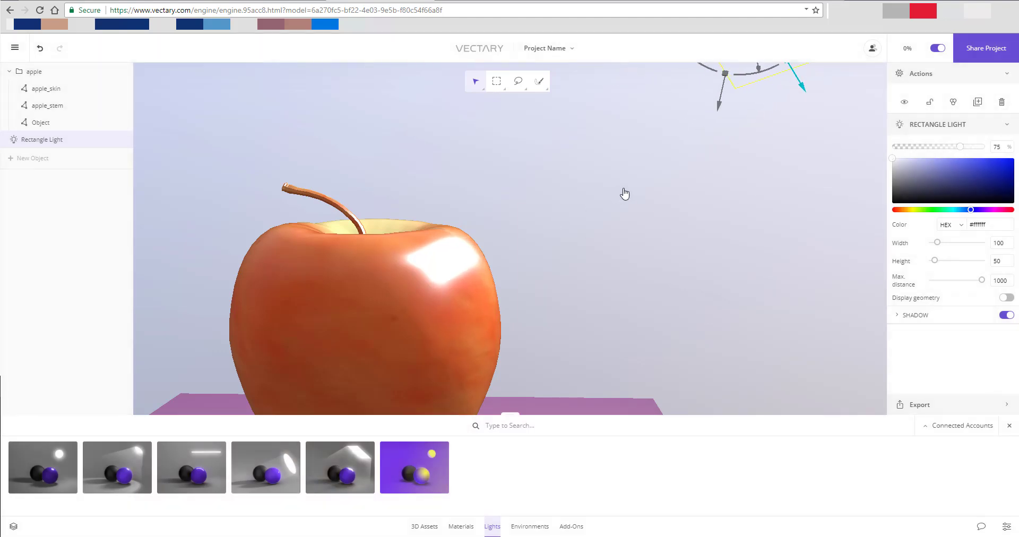
Set the rectangle light to 57% strength, warm orange #c77e61, and width 29.1
scroll(631, 192, "down", 5)
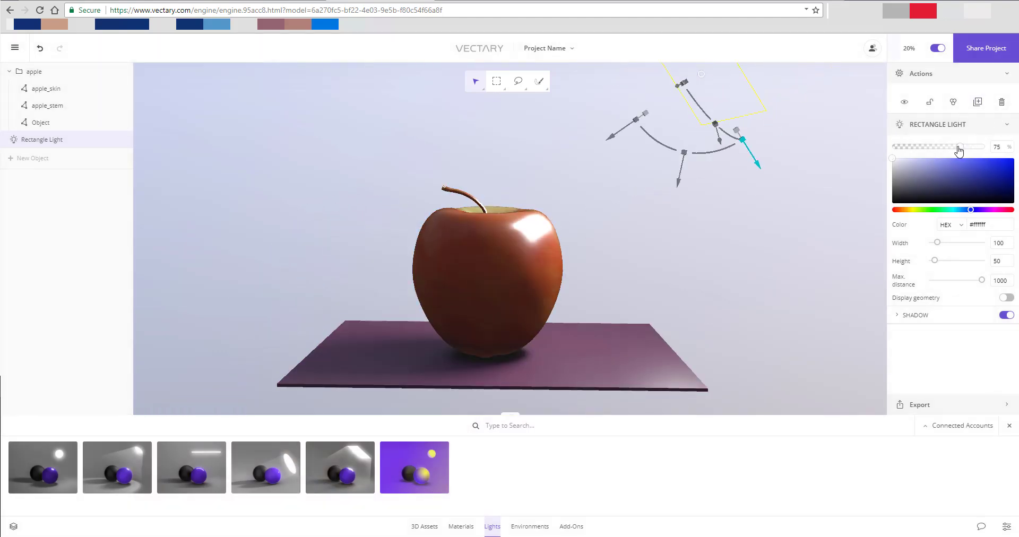
mouse_move(959, 151)
left_mouse_down()
mouse_move(896, 151)
mouse_move(958, 149)
mouse_move(932, 146)
mouse_move(944, 147)
left_mouse_up()
left_click(926, 176)
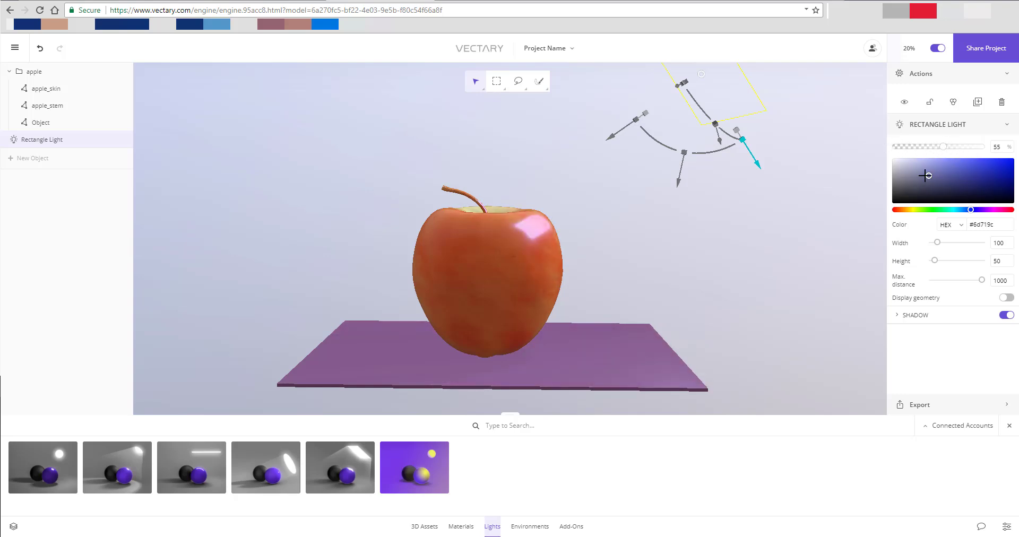
left_click_drag(923, 209, 901, 209)
mouse_move(962, 170)
left_mouse_down()
mouse_move(991, 164)
mouse_move(955, 167)
left_mouse_up()
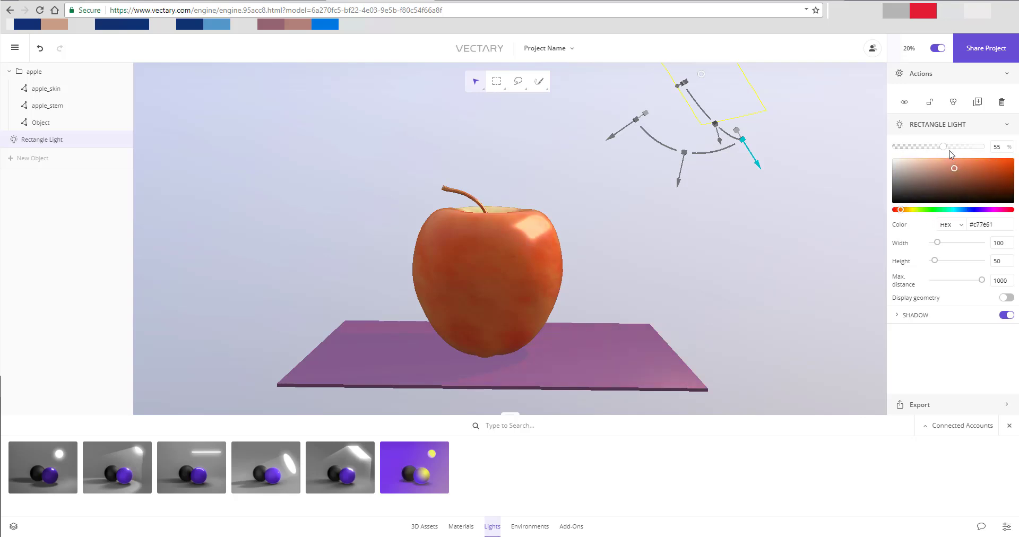
left_click(944, 147)
left_click_drag(938, 243, 881, 234)
scroll(493, 241, "up", 3)
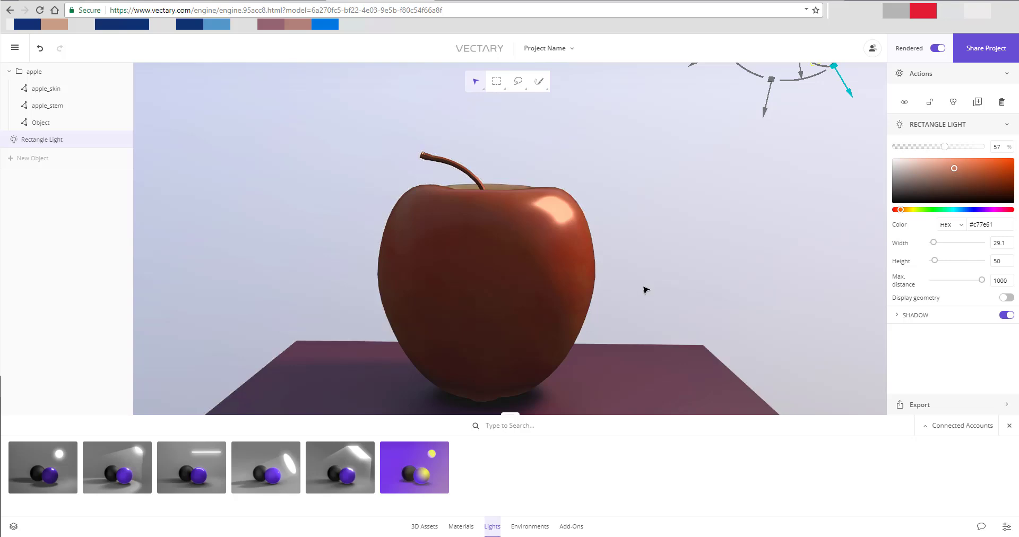
Select the apple skin and try a base colour change, then undo it
left_click(574, 287)
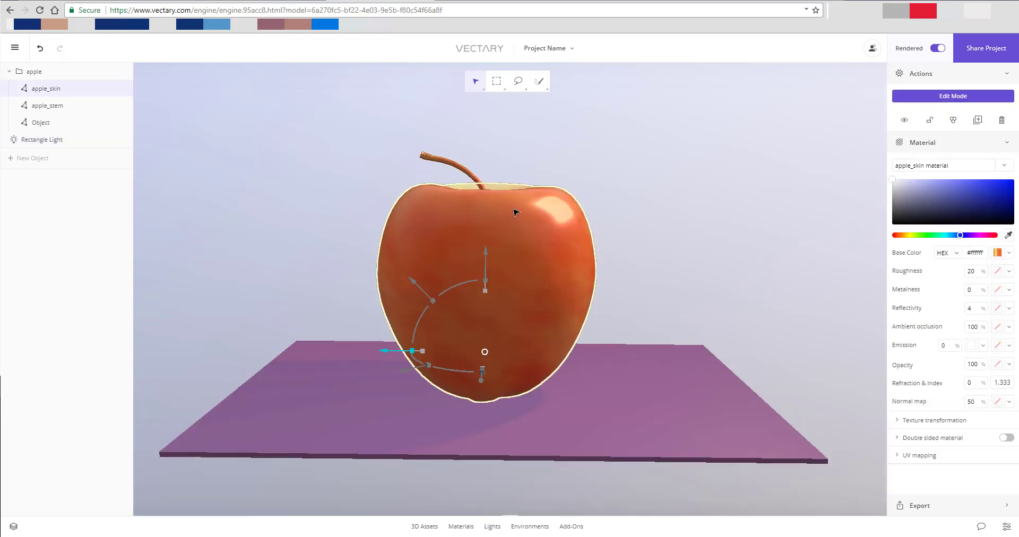
left_click(998, 253)
key("Escape")
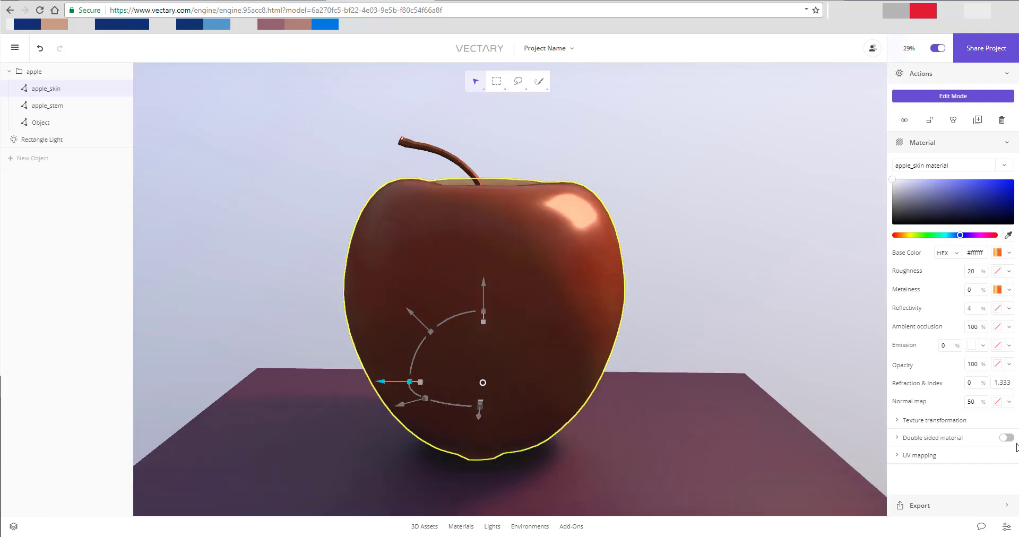
left_click(956, 75)
left_click(960, 142)
key("ctrl+z")
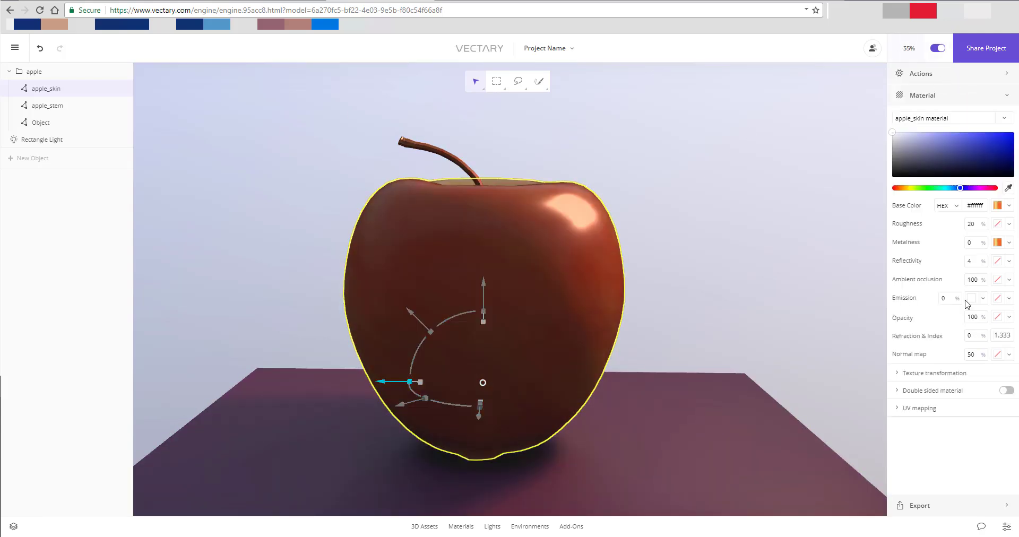
scroll(621, 287, "up", 2)
Apply the Memphis Squares material from the Materials library to the platform
left_click(460, 526)
scroll(623, 294, "down", 1)
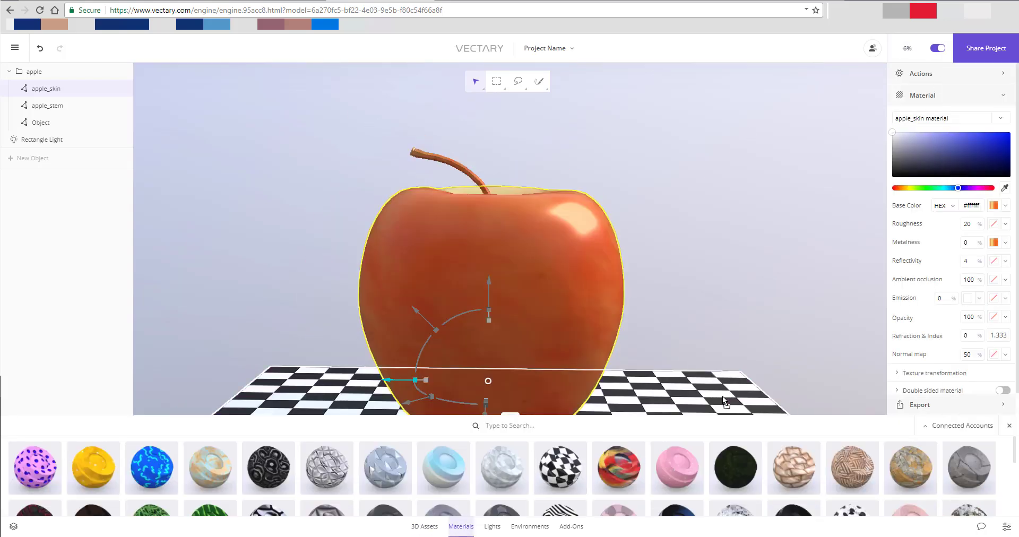
scroll(489, 467, "down", 5)
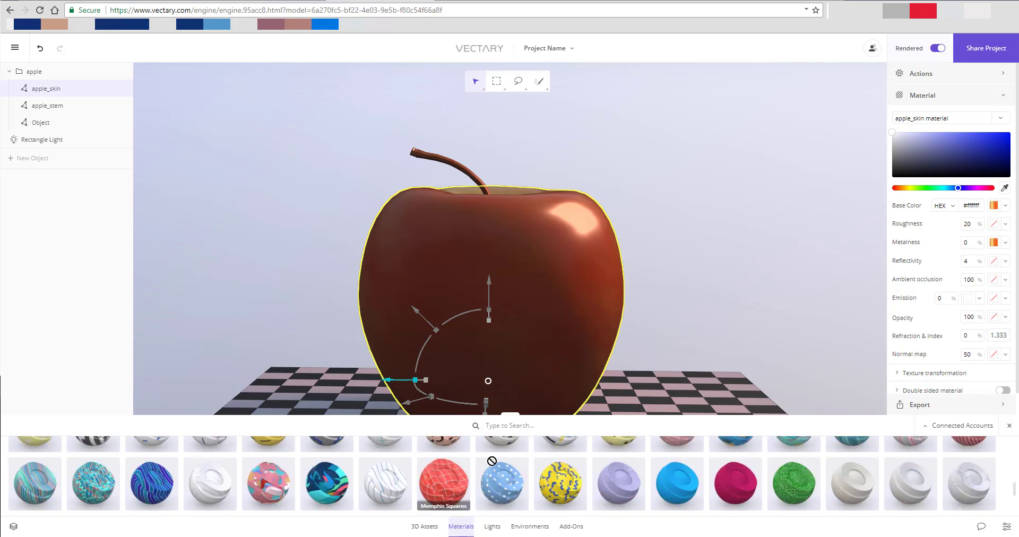
left_click(462, 466)
scroll(575, 458, "up", 1)
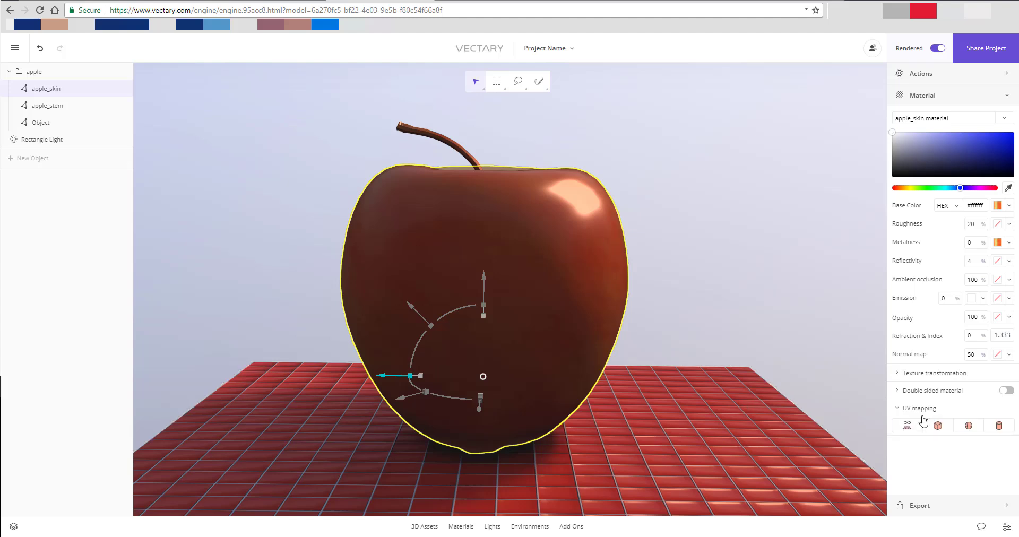
Set the platform material's Global tiling to 1 by 1 under Texture transformation
left_click(934, 373)
left_click_drag(970, 392, 914, 395)
left_click(739, 439)
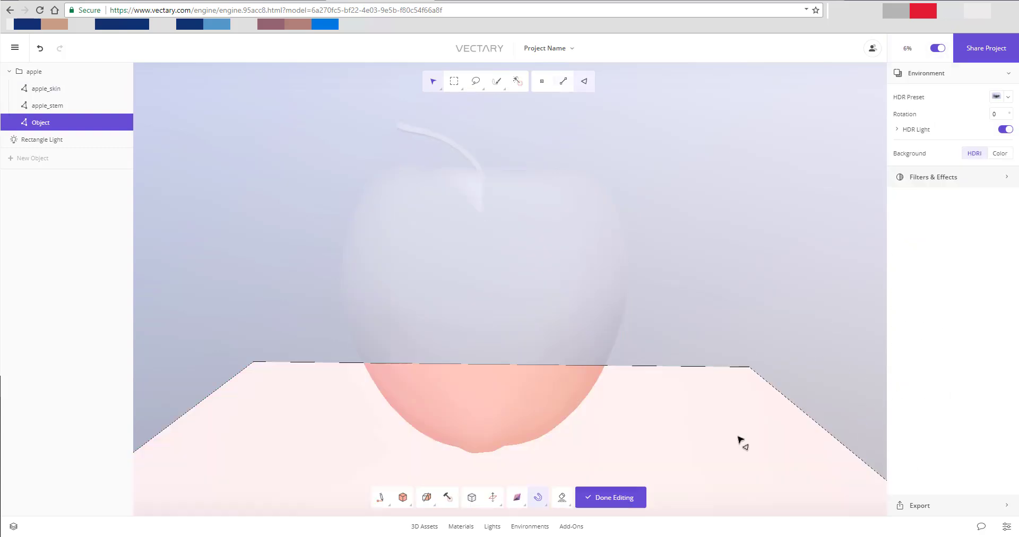
left_click(970, 439)
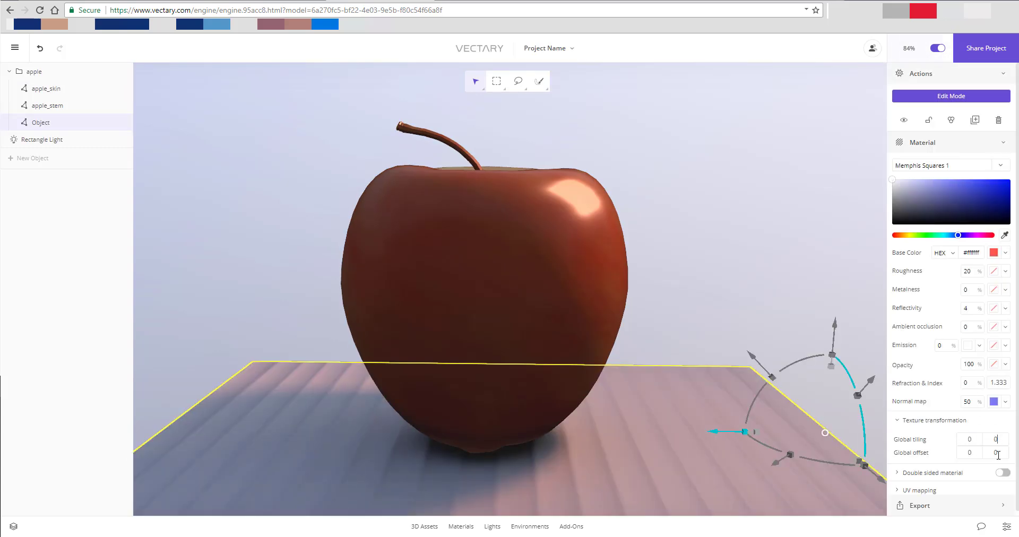
left_click(970, 453)
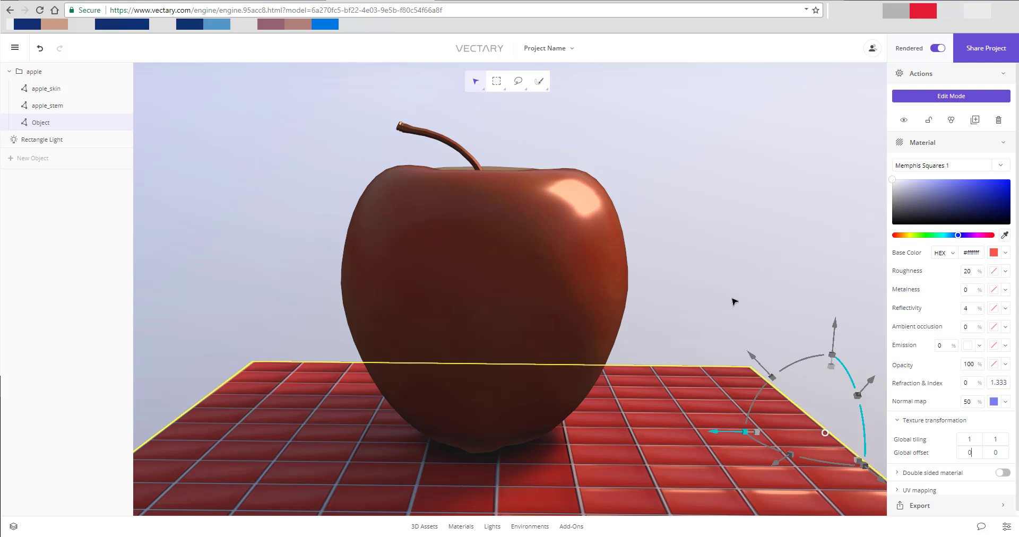